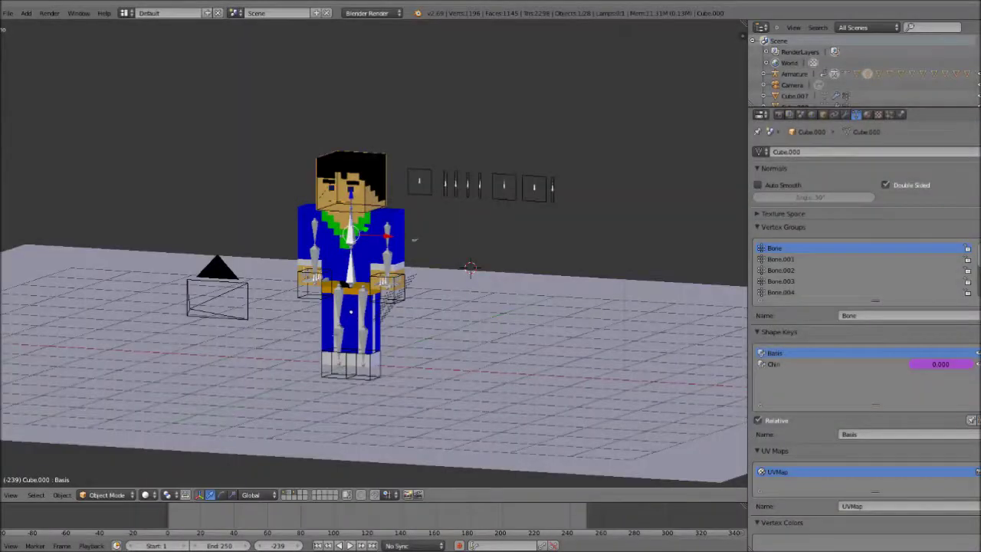
- Examine the rigged Minecraft character from the front, sides and back, up close and in straight front view
middle_click_drag(537, 238, 215, 274)
middle_click_drag(318, 201, 526, 259)
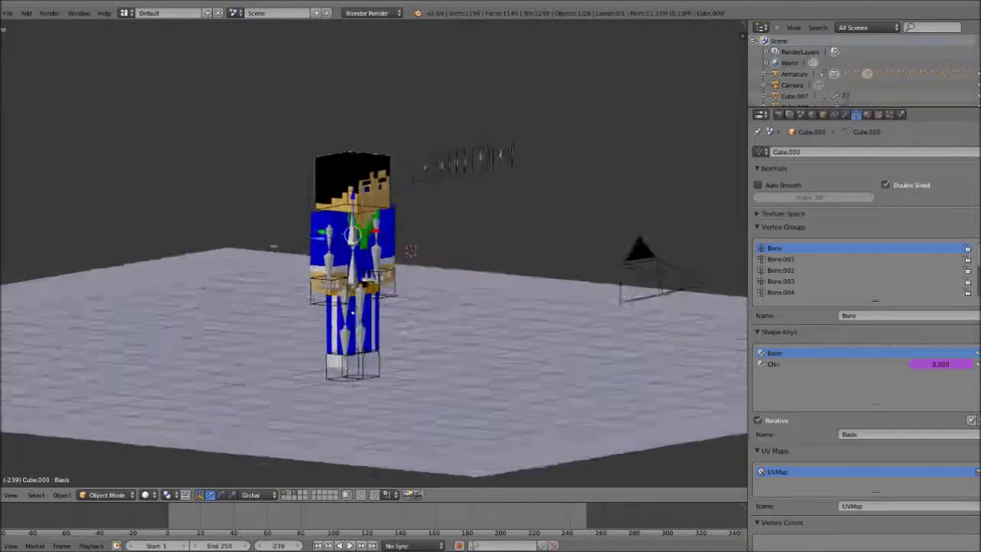
middle_click_drag(406, 332, 338, 335)
scroll(338, 334, "up", 5)
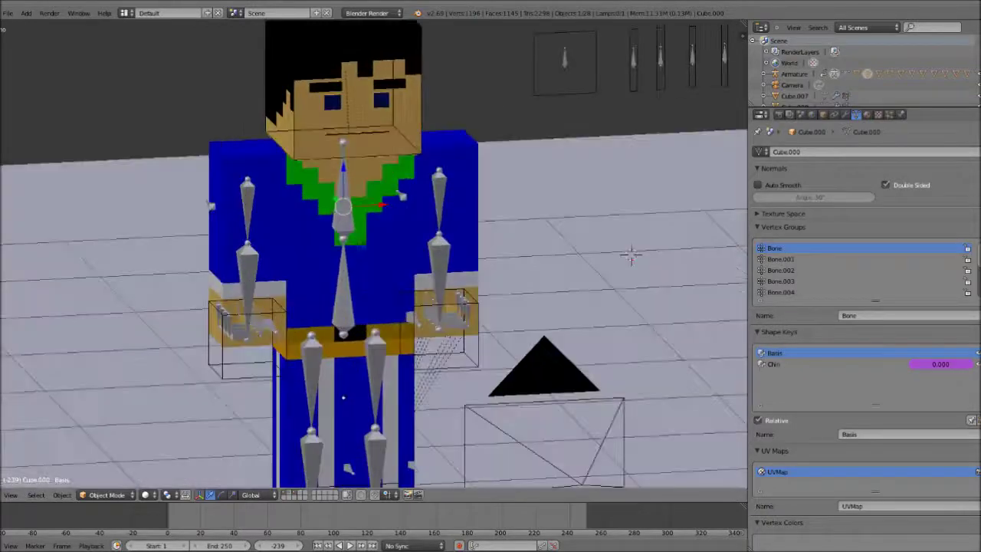
middle_click_drag(631, 255, 184, 133)
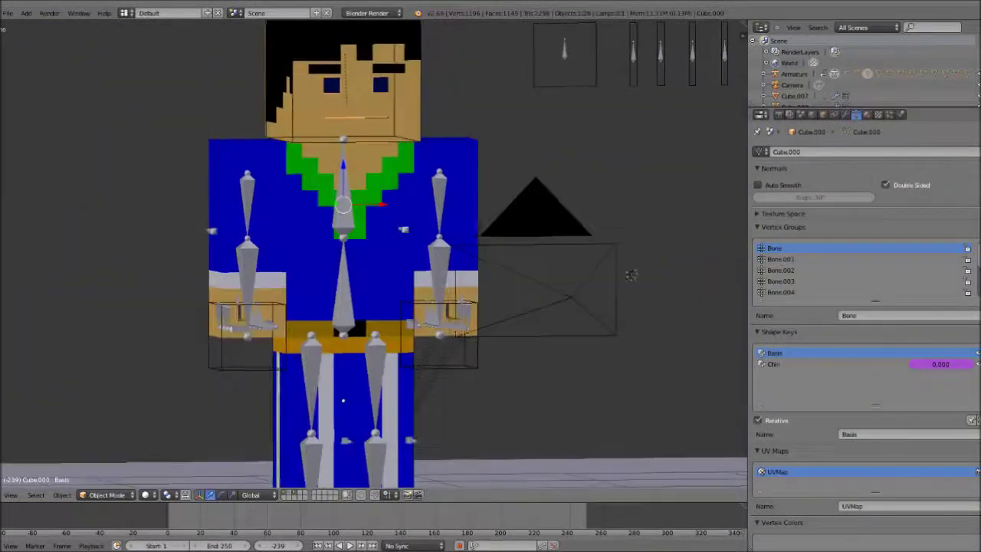
middle_click_drag(212, 230, 196, 212)
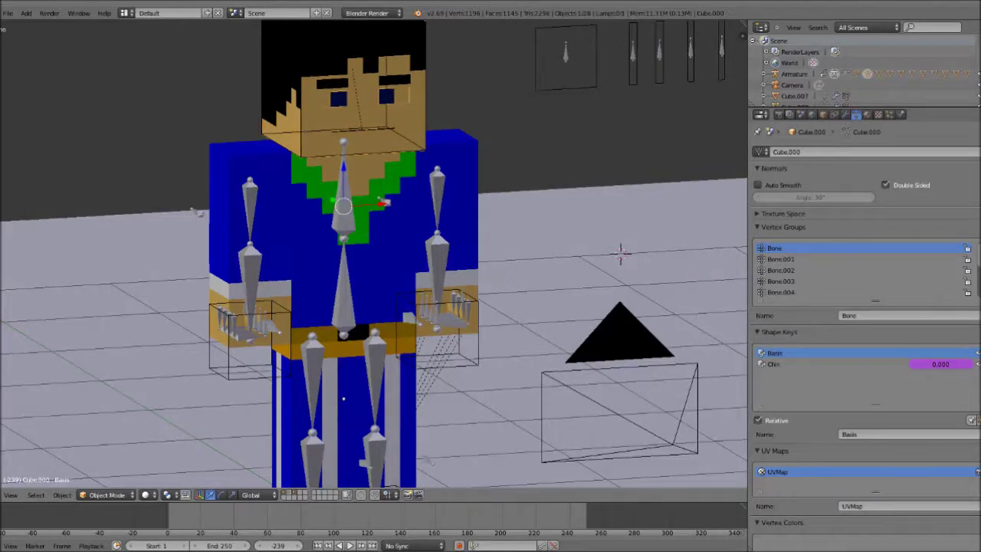
middle_click_drag(491, 230, 169, 221)
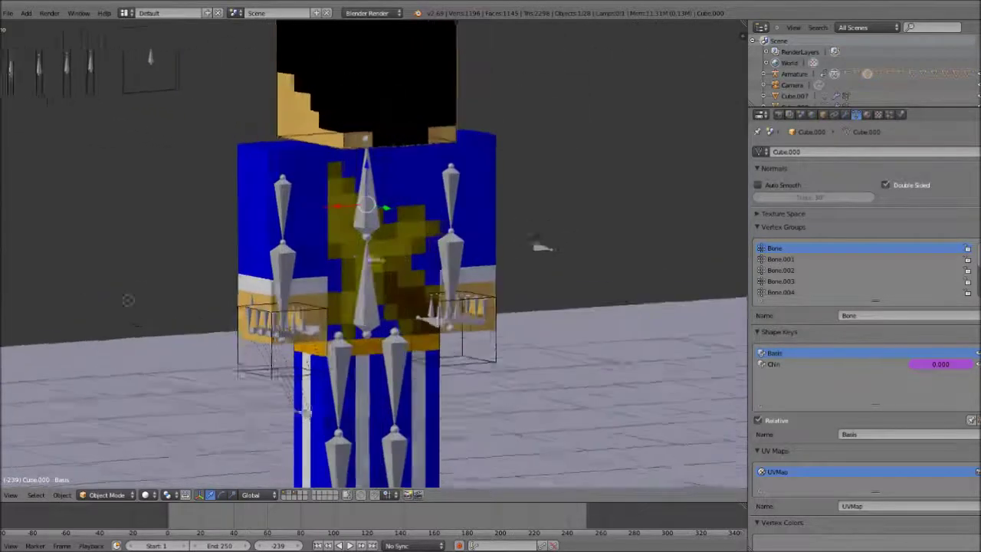
middle_click_drag(128, 300, 606, 270)
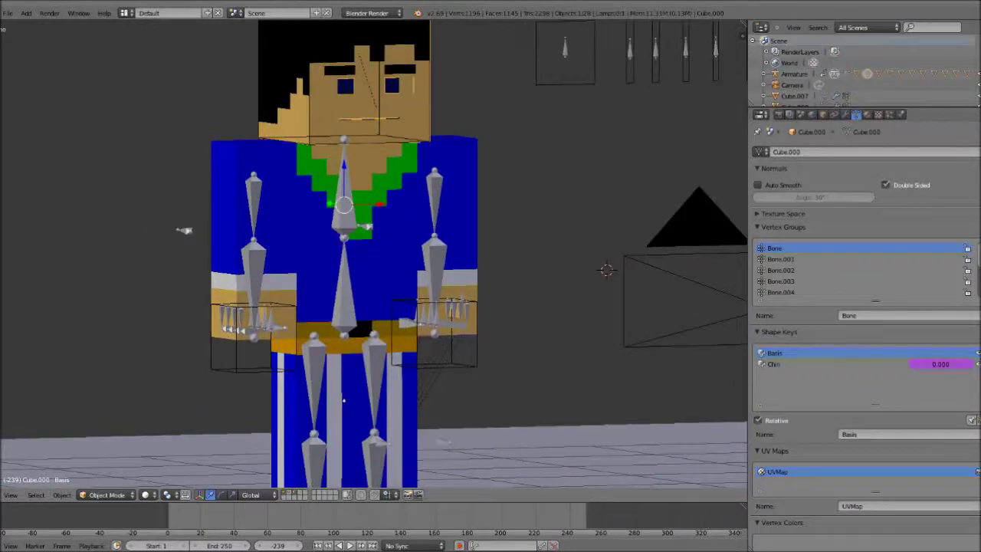
mouse_move(605, 270)
middle_mouse_down()
mouse_move(641, 281)
mouse_move(591, 281)
mouse_move(647, 273)
mouse_move(641, 261)
mouse_move(649, 281)
mouse_move(586, 290)
mouse_move(613, 286)
middle_mouse_up()
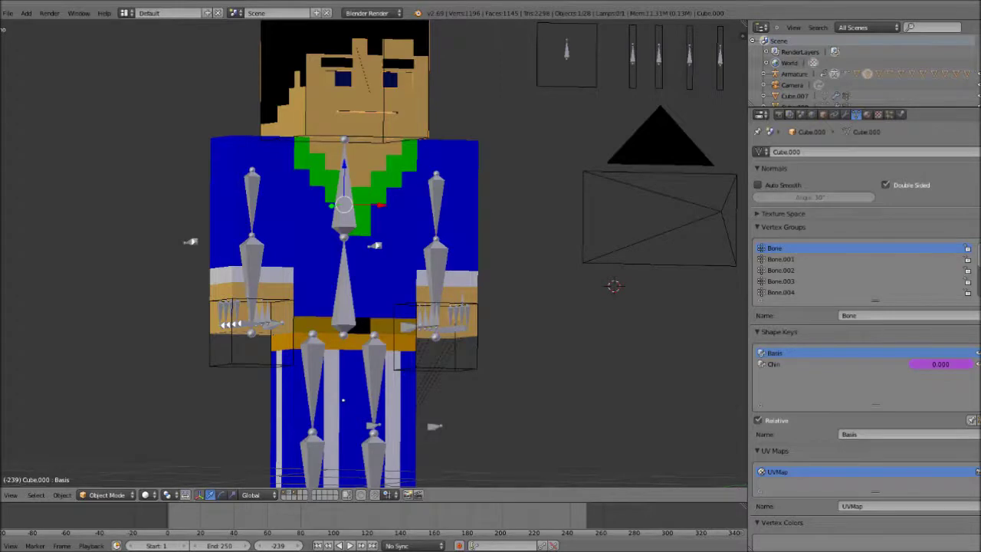
key("KP_1")
scroll(374, 254, "down", 1)
scroll(374, 256, "down", 2)
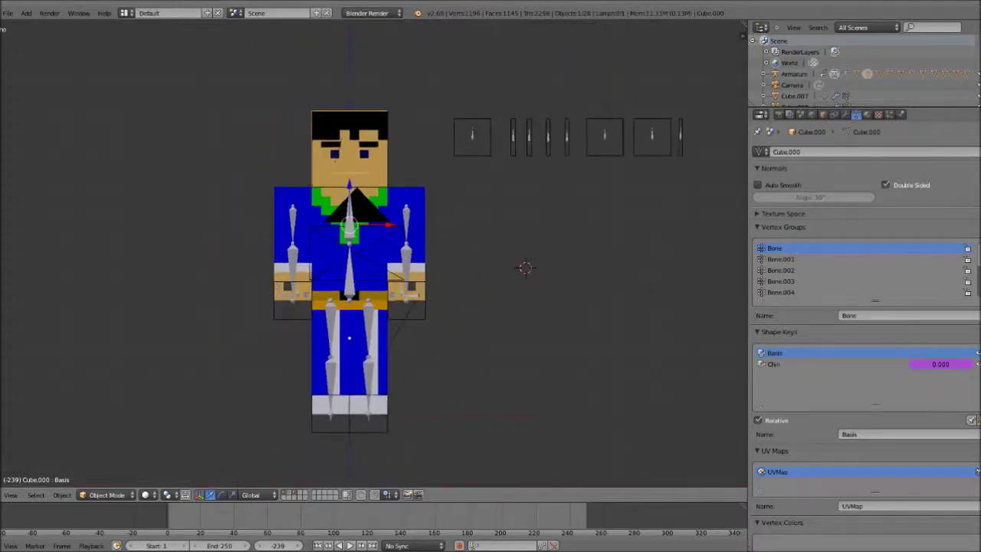
scroll(392, 211, "up", 3)
middle_click_drag(374, 254, 349, 239, "shift")
middle_click_drag(654, 228, 510, 203)
mouse_move(675, 201)
middle_mouse_down()
mouse_move(635, 230)
mouse_move(676, 204)
middle_mouse_up()
key("KP_1")
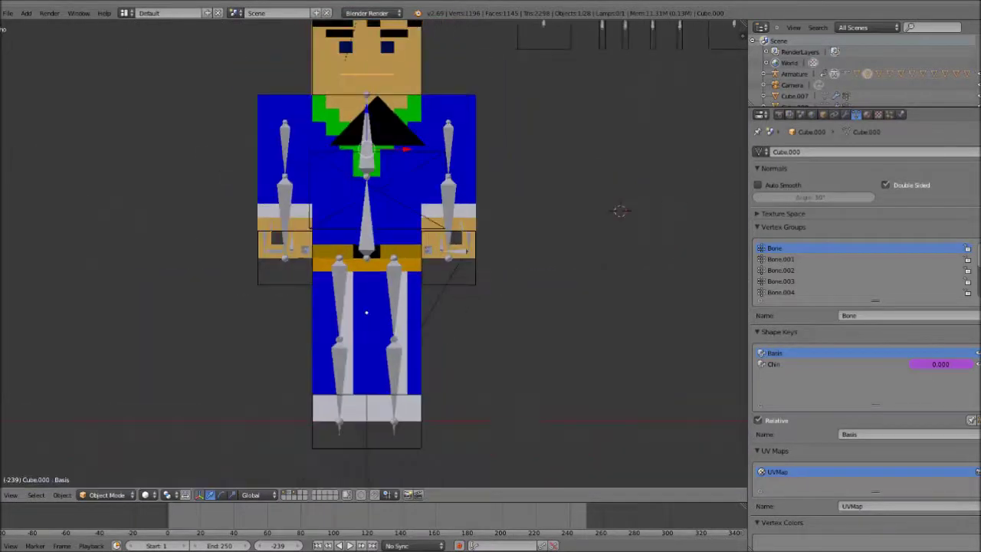
scroll(598, 214, "down", 1)
middle_click_drag(574, 214, 559, 263, "shift")
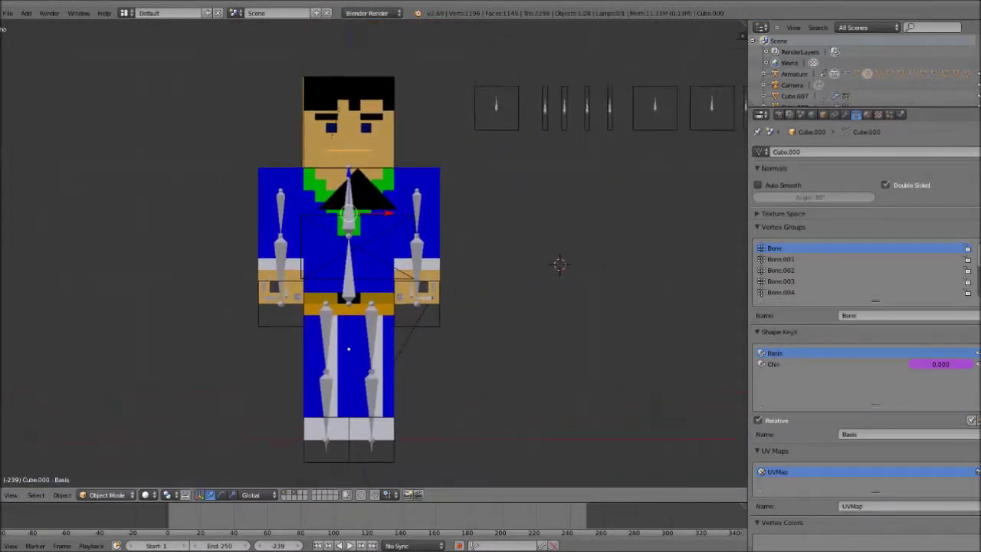
- View the scene through the camera and switch the screen layout to Compositing
key("KP_5")
key("KP_0")
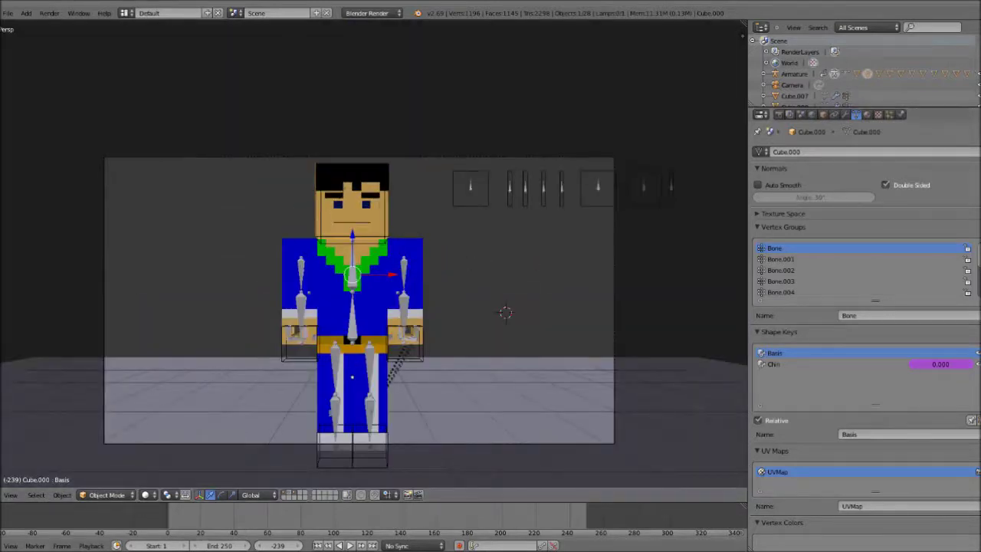
left_click(126, 13)
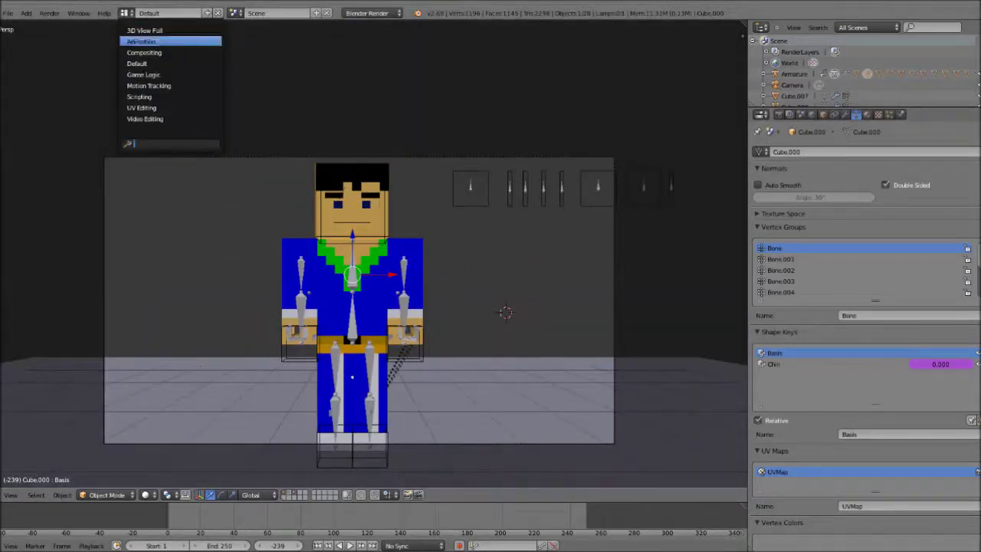
left_click(144, 53)
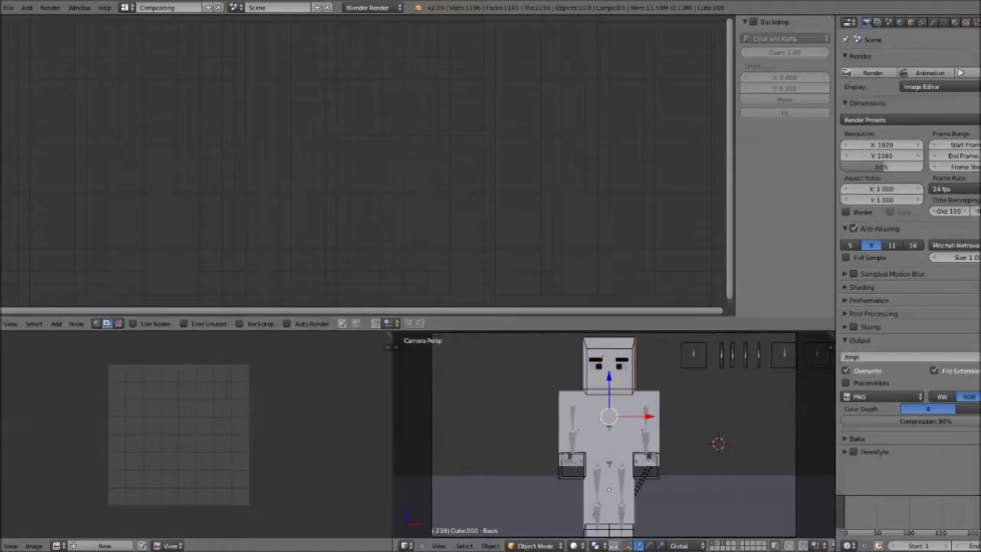
middle_click_drag(651, 430, 487, 457)
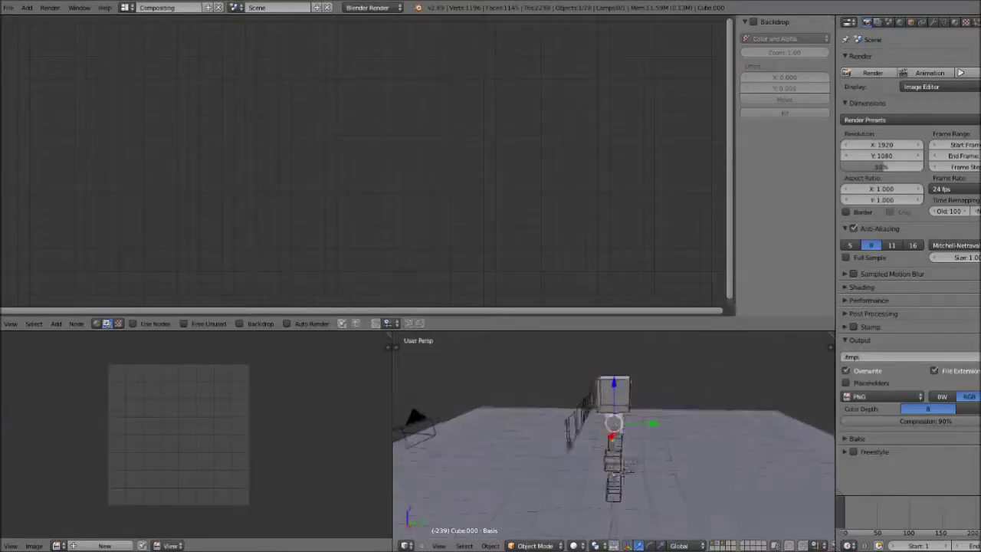
middle_click_drag(625, 466, 659, 470)
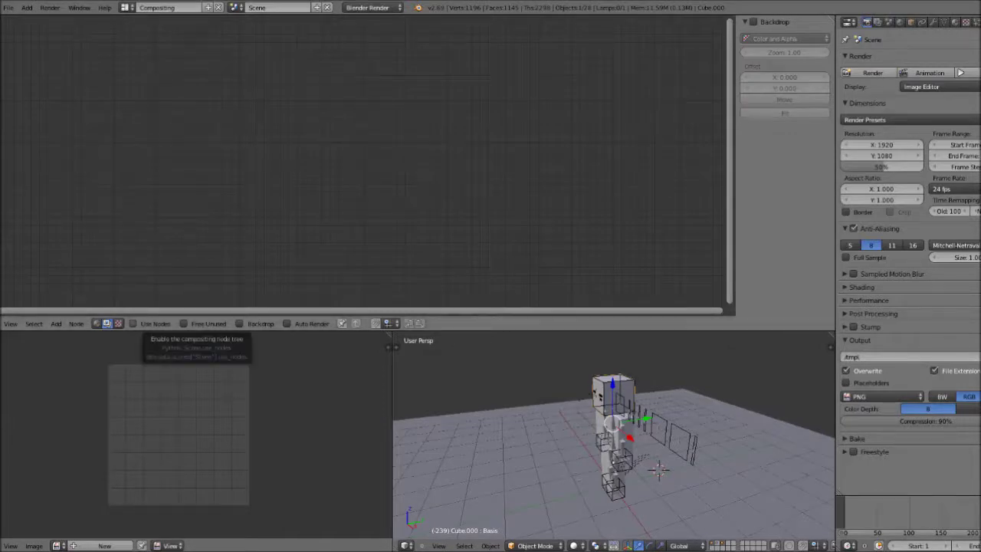
- Enable Use Nodes, Free Unused, Backdrop and Auto Render for the compositing node tree
left_click(133, 323)
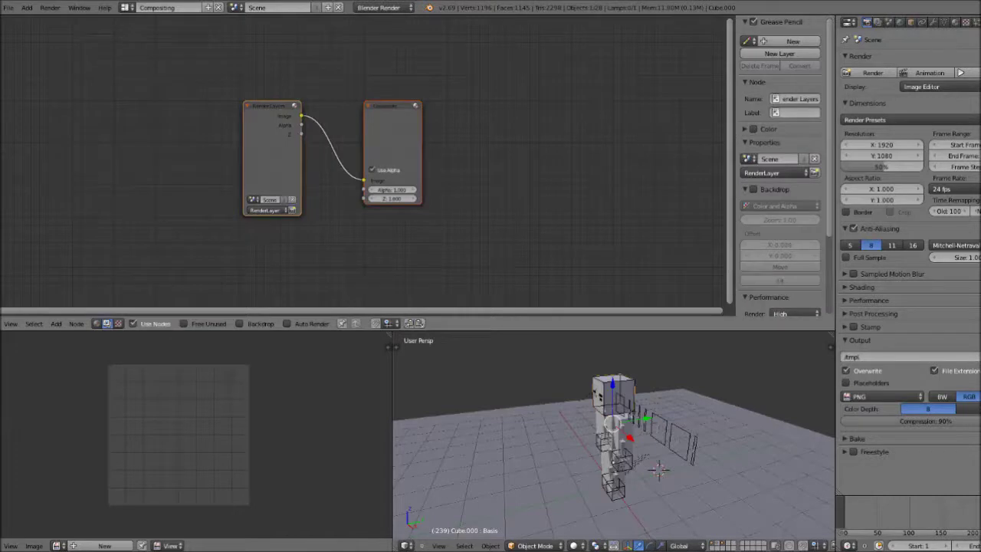
left_click(184, 324)
left_click(239, 323)
left_click(356, 324)
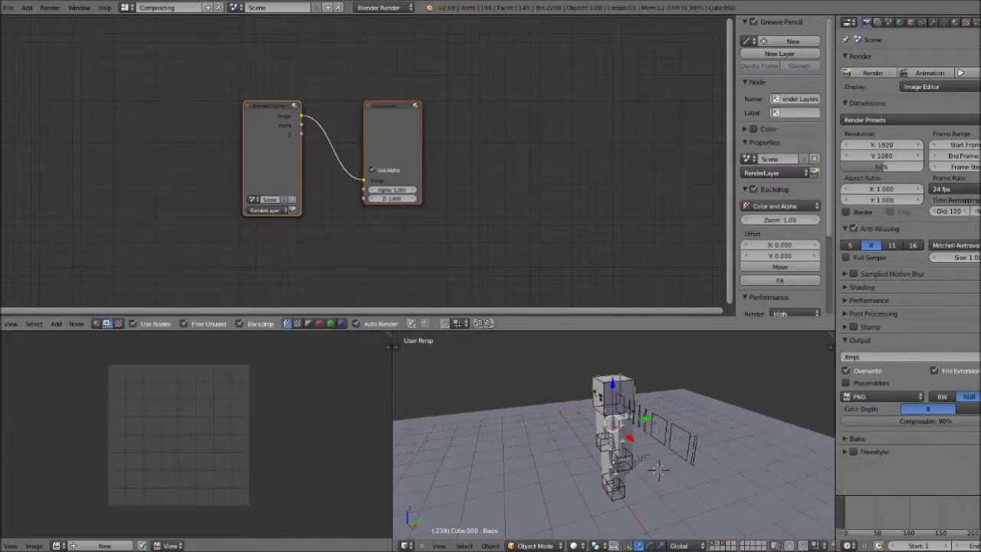
- Spread the Render Layers and Composite nodes far apart to make room between them
middle_click_drag(308, 181, 299, 187)
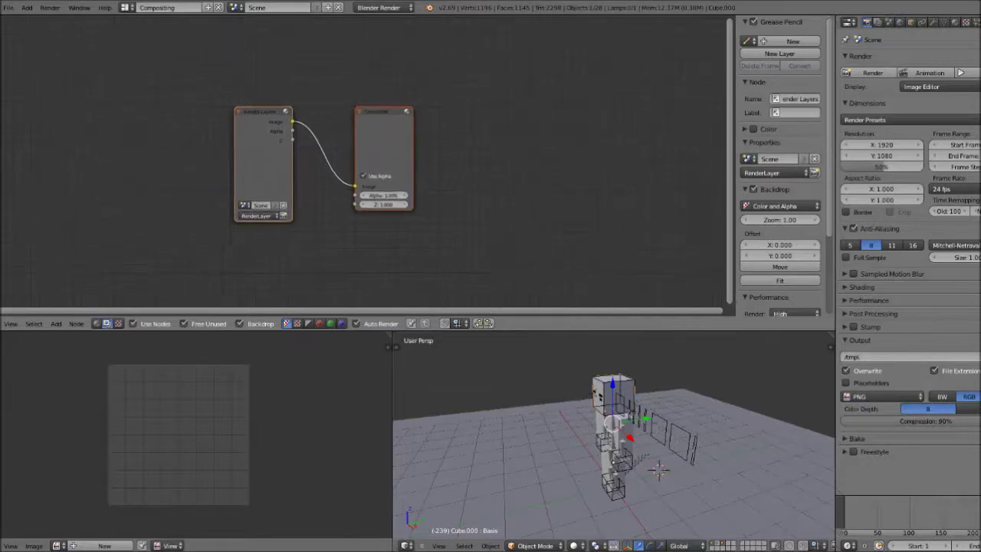
scroll(299, 186, "up", 3)
left_click(407, 134)
left_click_drag(406, 134, 504, 138)
left_click(259, 153)
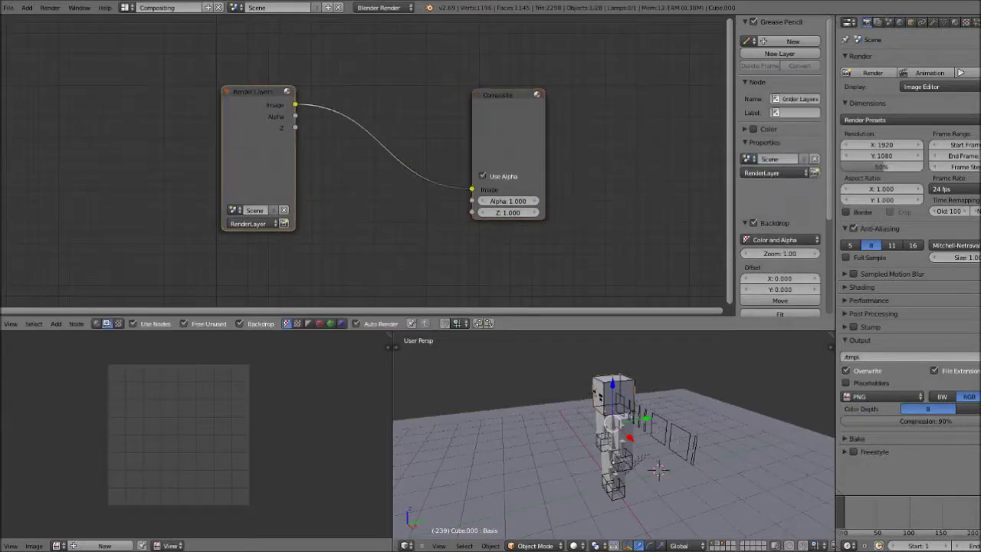
left_click_drag(259, 154, 60, 146)
- Return the 3D view to the camera and render the current frame
middle_click_drag(598, 452, 645, 438)
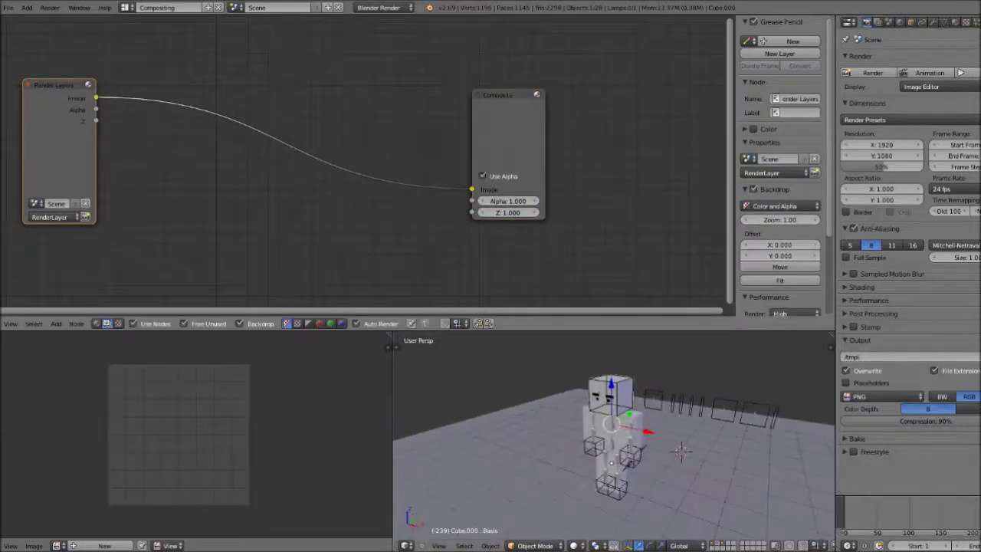
key("KP_0")
key("F12")
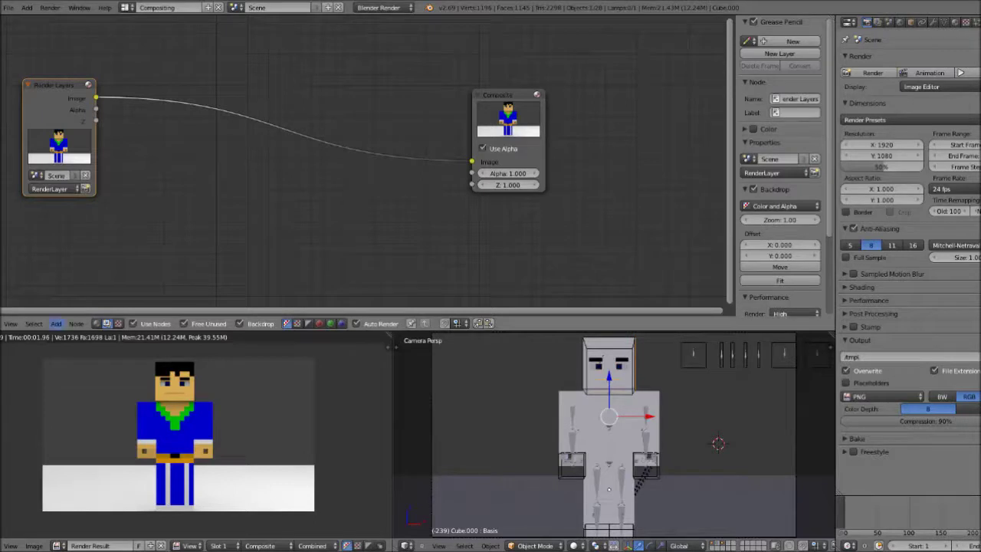
- Search for the Viewer node and add it between the Render Layers and Composite nodes
left_click(56, 323)
left_click(67, 313)
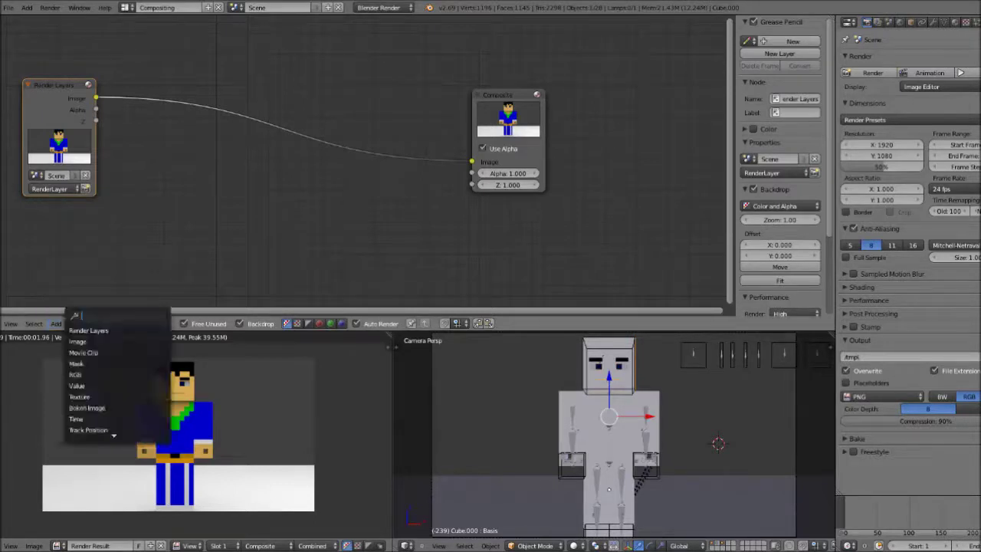
type("vi")
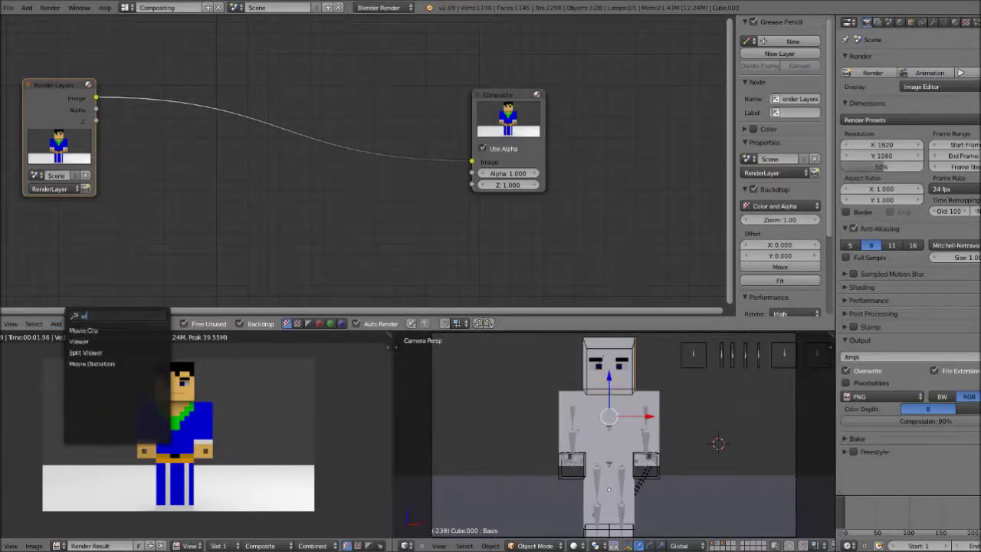
type("ewer")
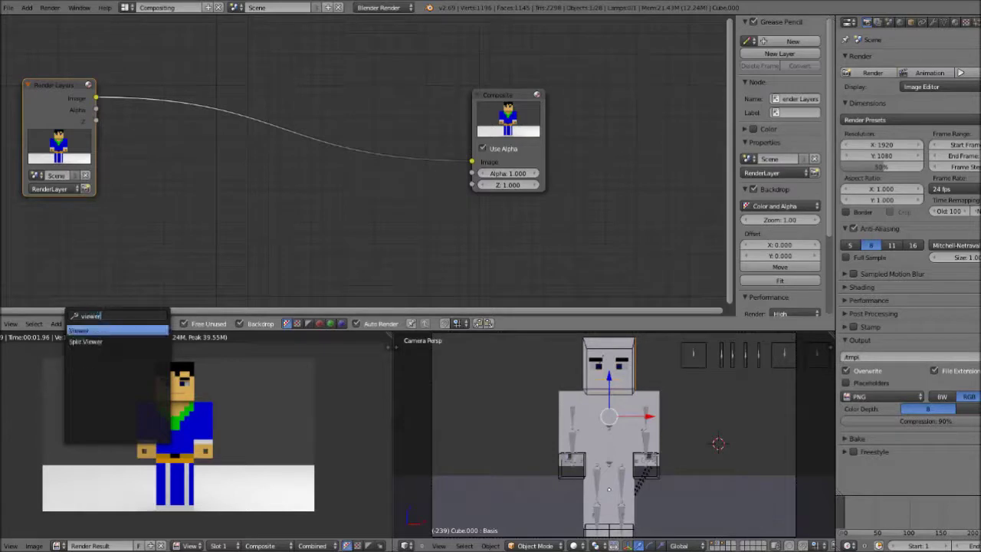
key("Return")
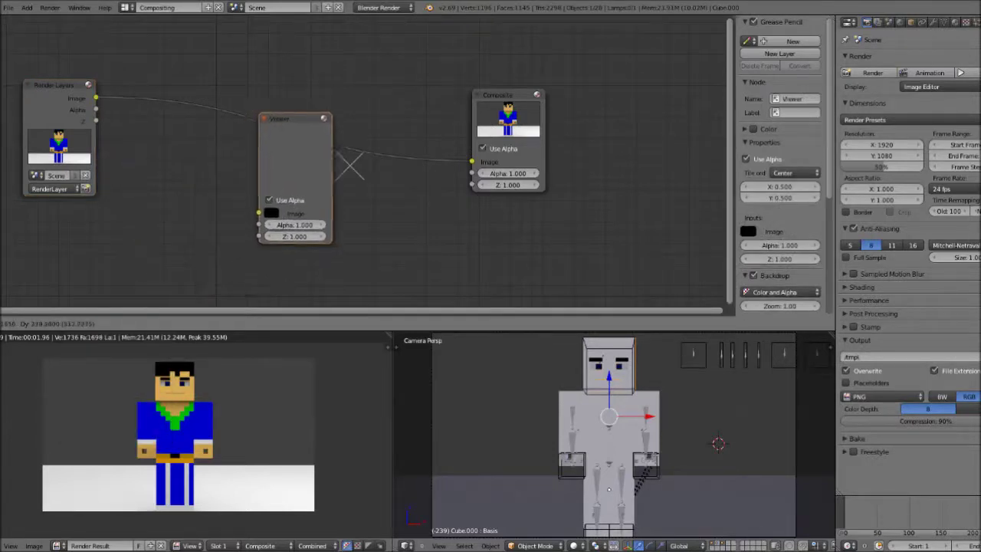
- Connect the Render Layers image output to the Viewer's image input and move the Viewer just below the Composite node
left_click_drag(96, 97, 260, 212)
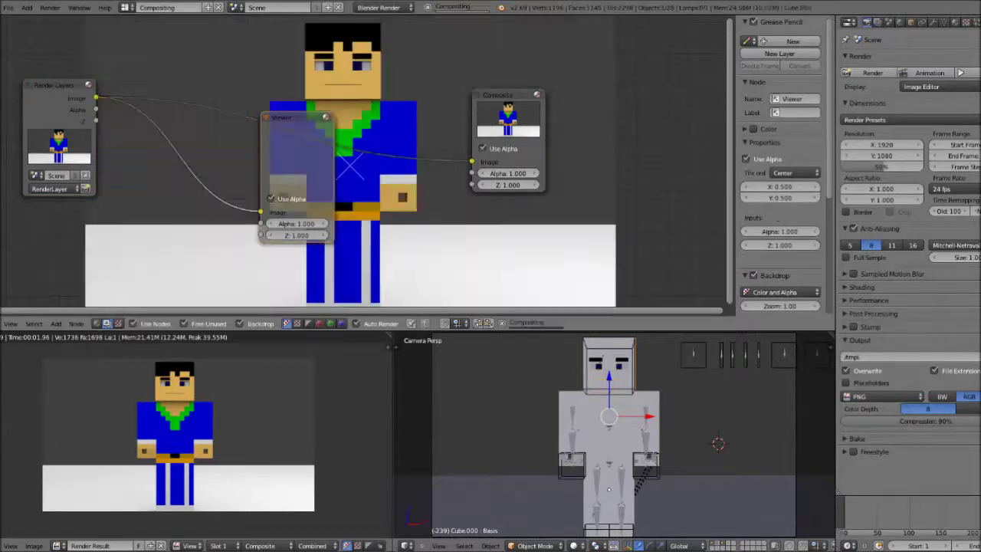
left_click_drag(296, 117, 453, 179)
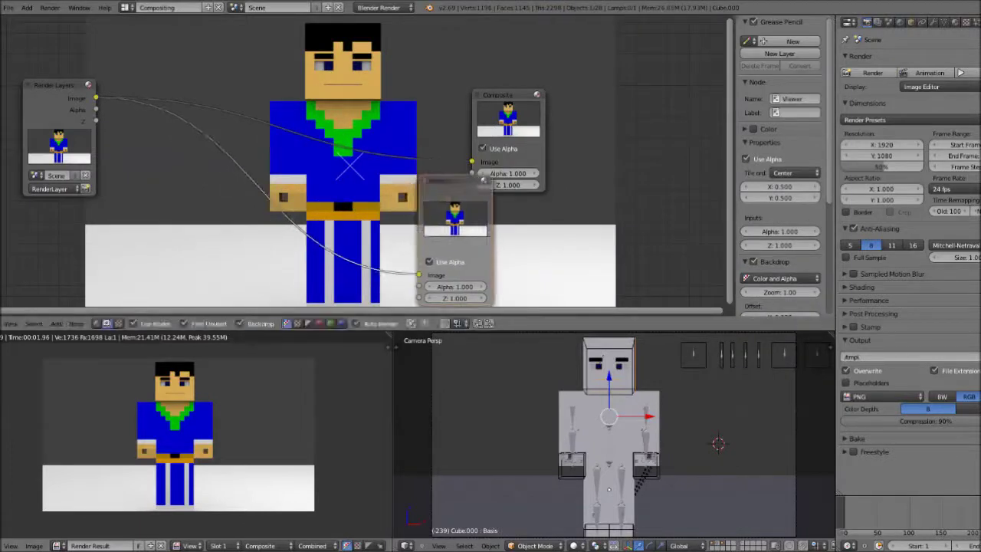
scroll(453, 181, "down", 2)
scroll(453, 180, "up", 1)
scroll(453, 180, "up", 1)
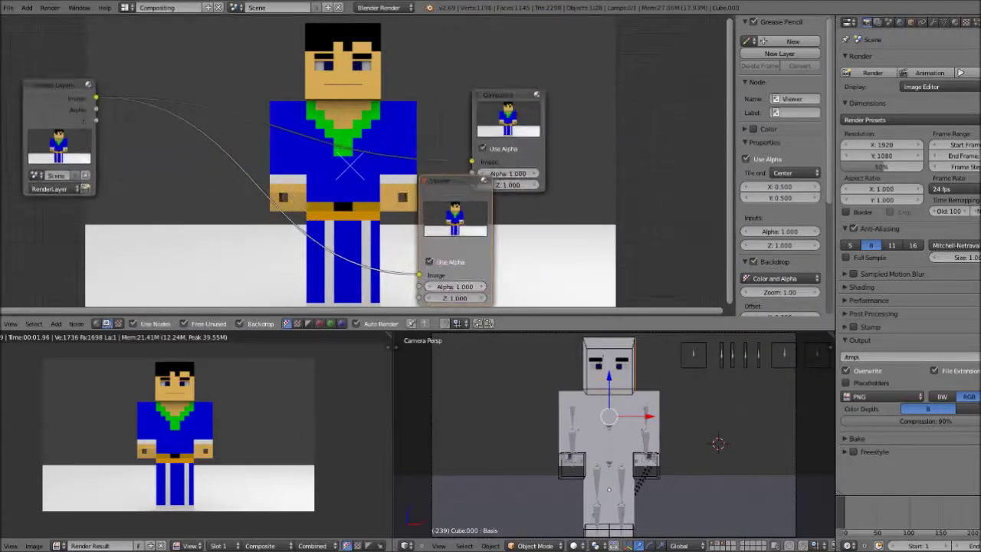
- Add a Glare filter node and insert it on the link between Render Layers and Viewer
left_click(56, 322)
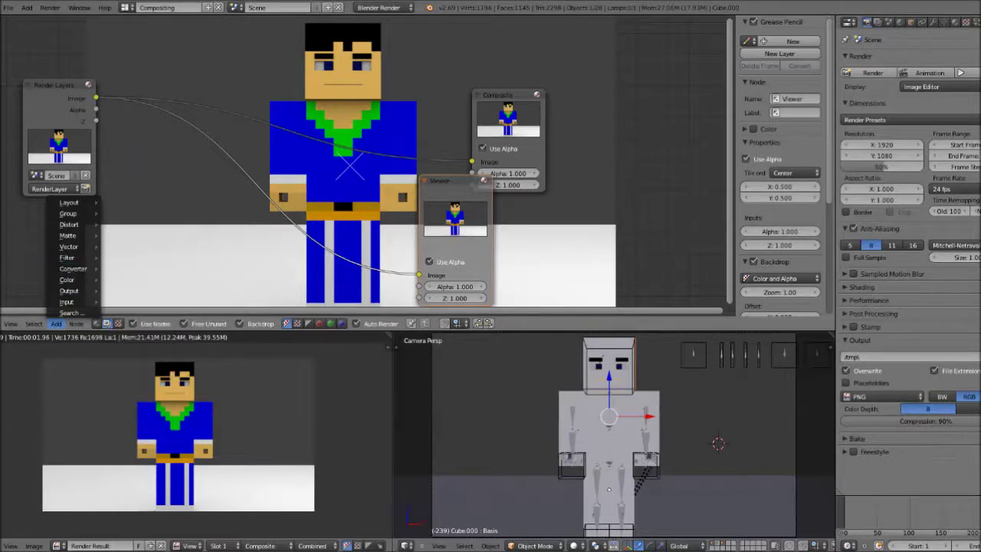
mouse_move(68, 258)
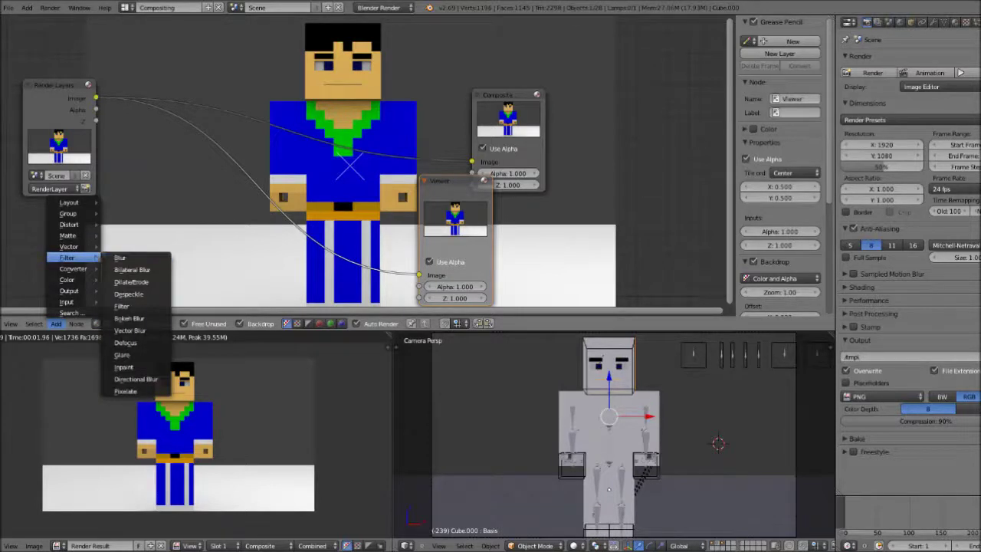
left_click(122, 355)
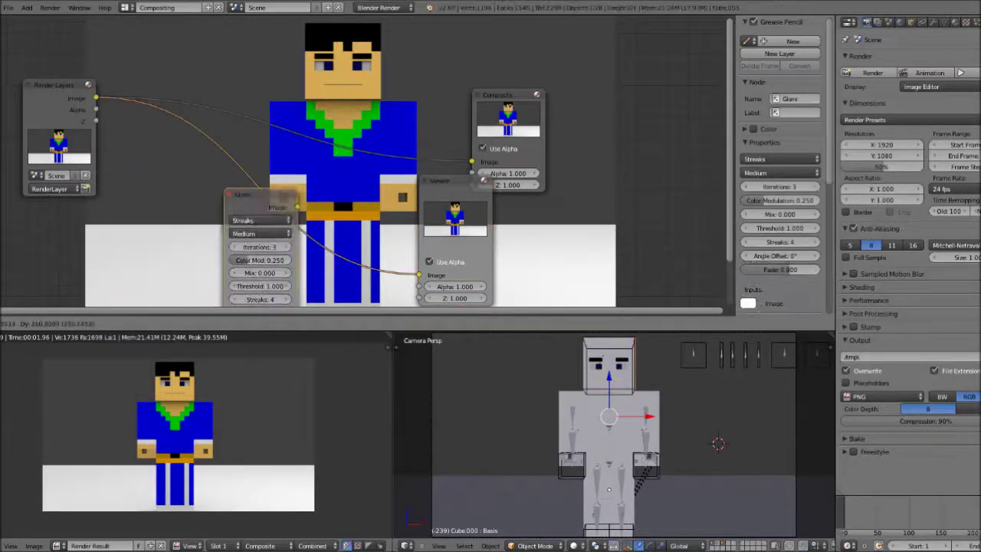
left_click(260, 188)
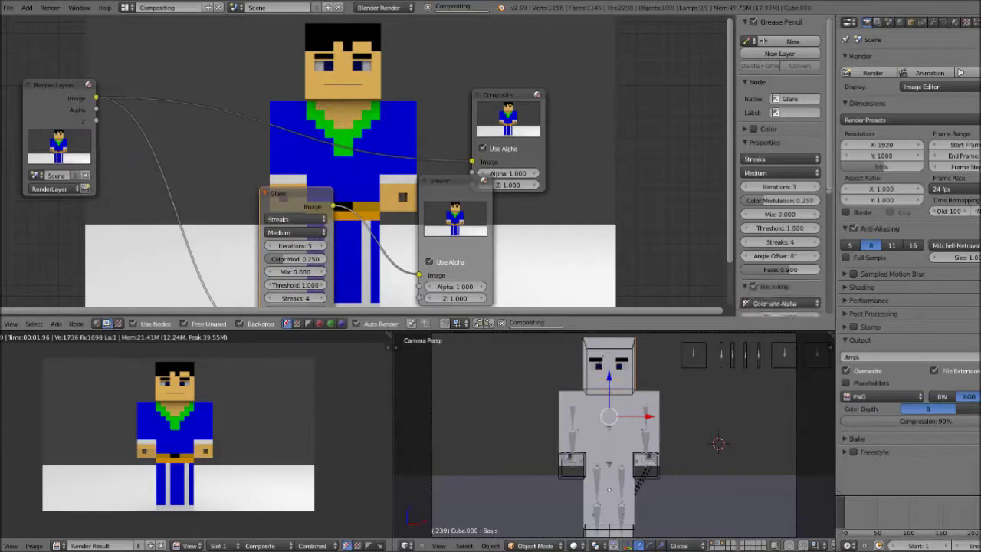
- Connect the Glare image output to the Composite image input and move the Glare node up, clear of the Viewer
left_click_drag(277, 194, 256, 173)
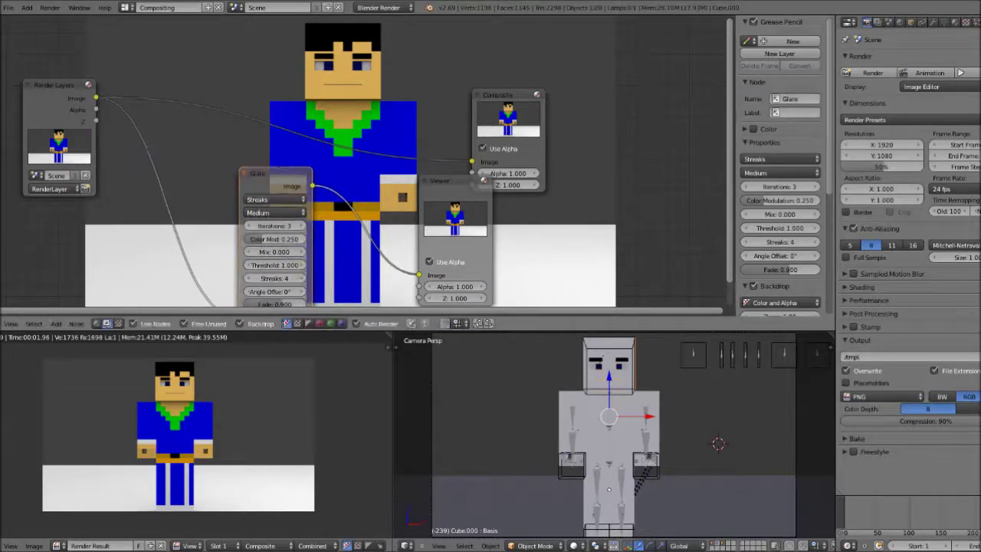
left_click_drag(294, 158, 472, 161)
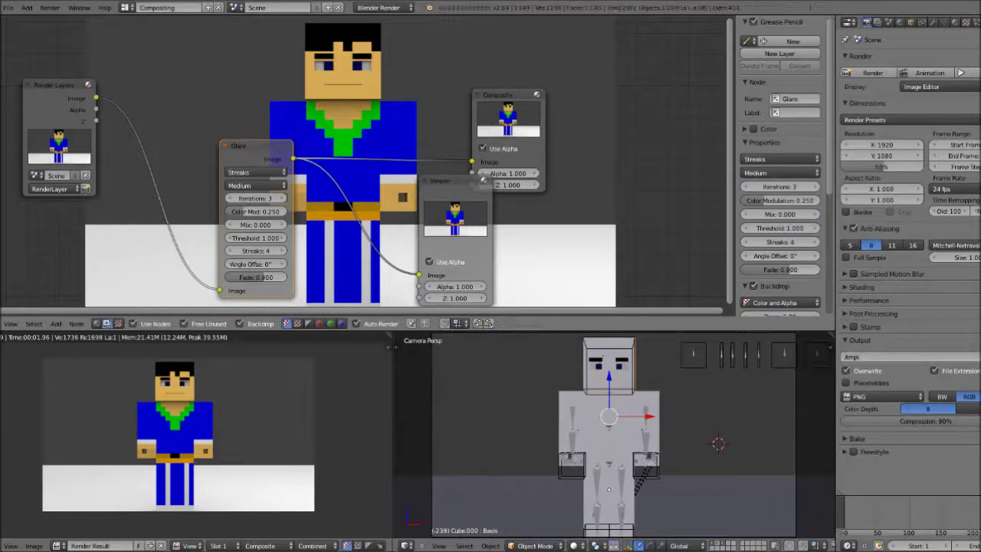
left_click_drag(257, 146, 260, 110)
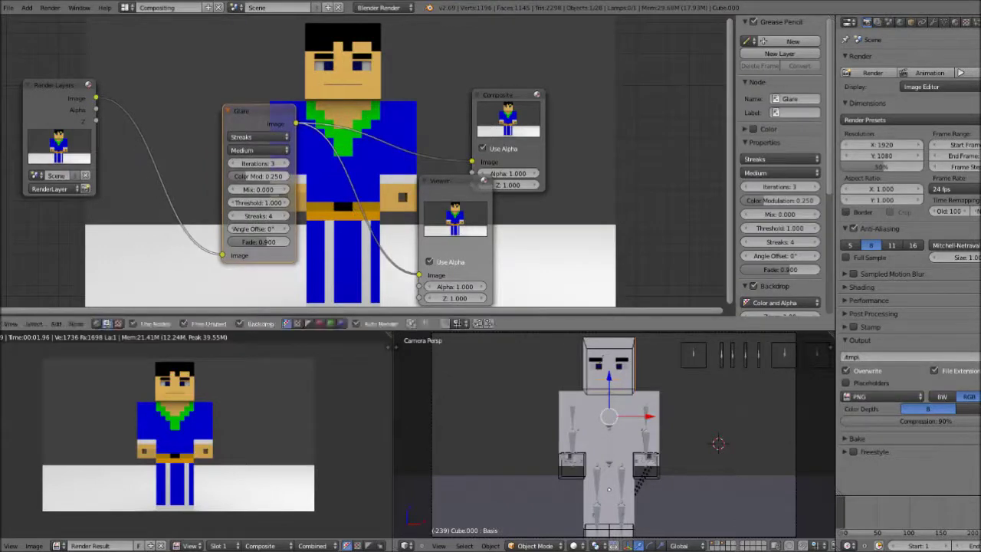
- Lower the Glare node's threshold to 0.100
scroll(347, 167, "down", 3)
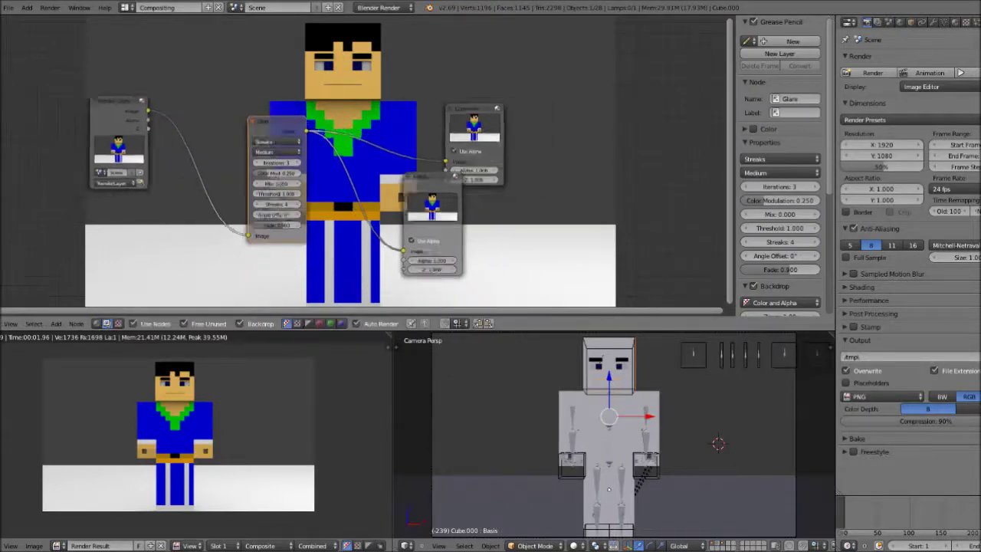
scroll(347, 167, "up", 3)
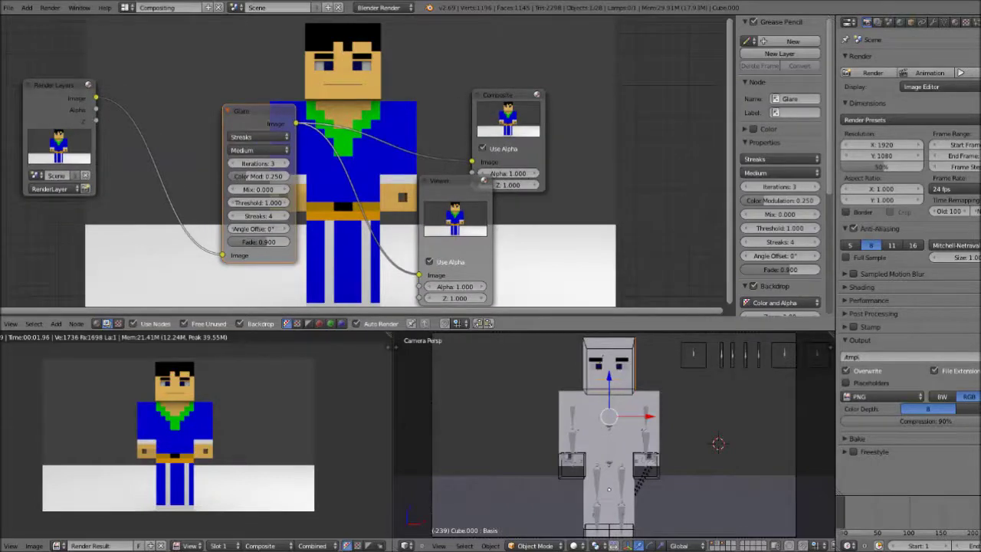
left_click(234, 202)
left_click(234, 203)
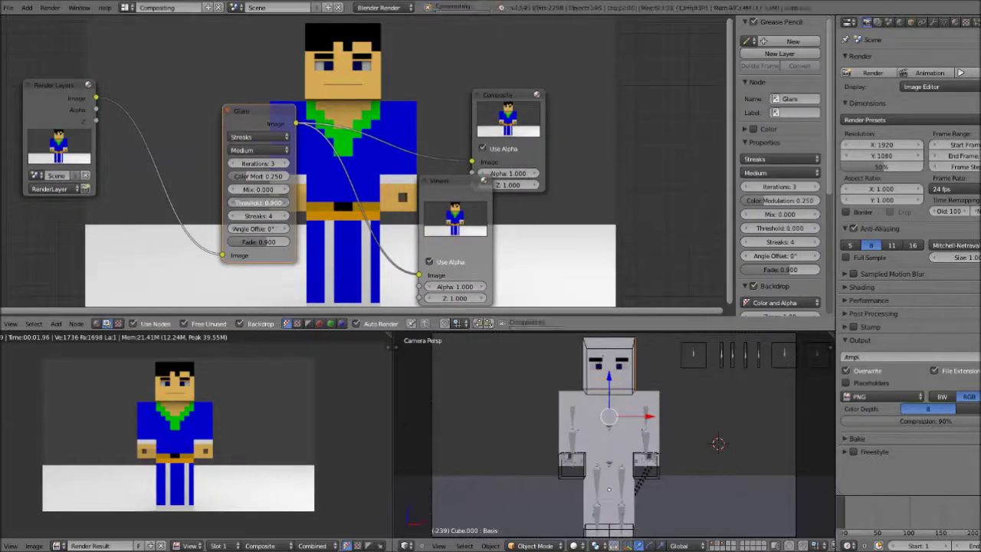
left_click(234, 202)
left_click(233, 202)
left_click(234, 203)
left_click(234, 202)
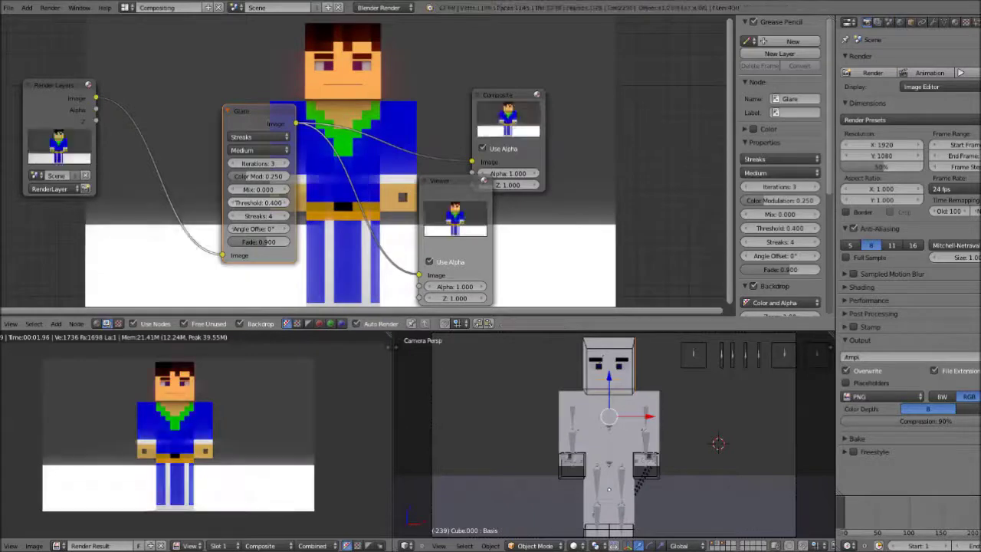
left_click(233, 203)
left_click(232, 202)
left_click(232, 203)
left_click(232, 202)
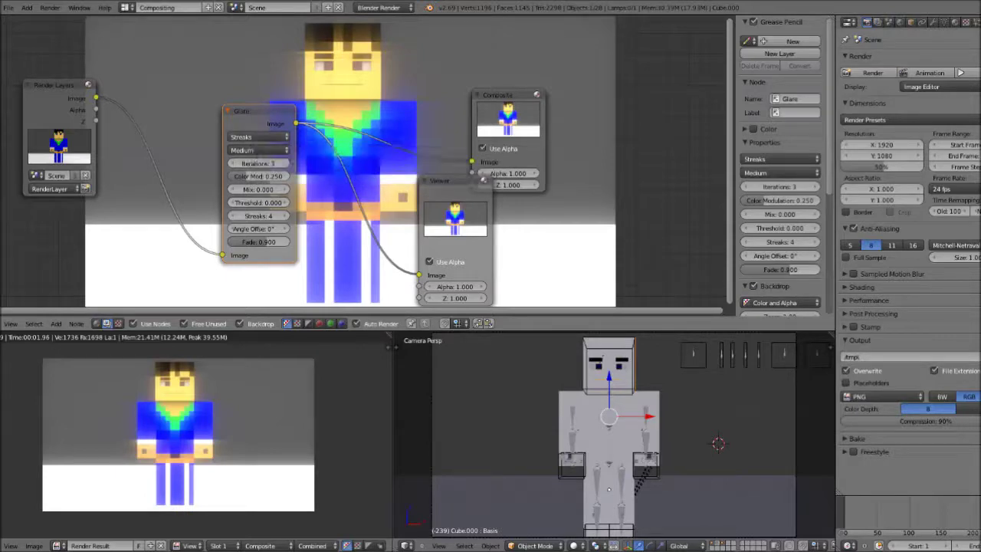
left_click(286, 202)
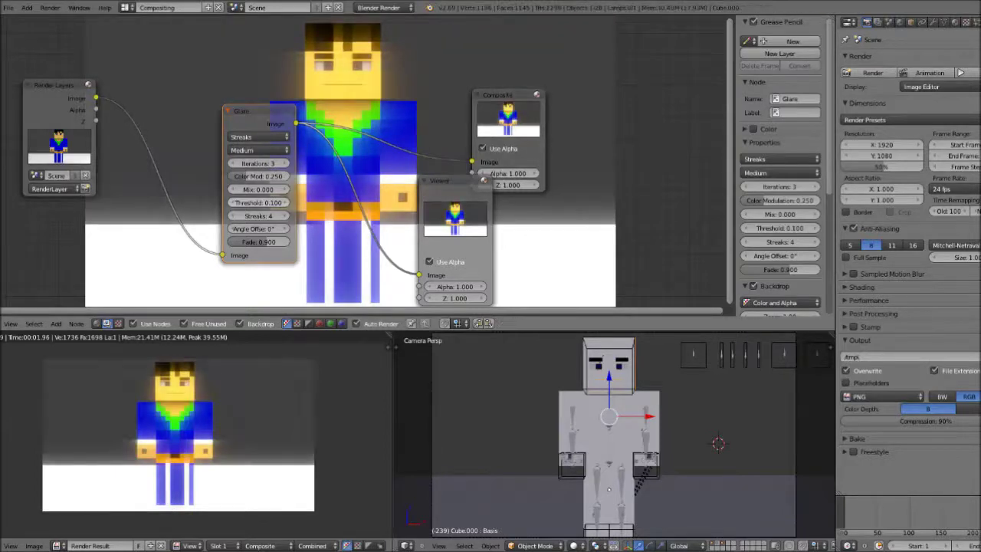
- Change the Glare type to Simple Star, try Low quality, and set the quality to High
left_click(259, 136)
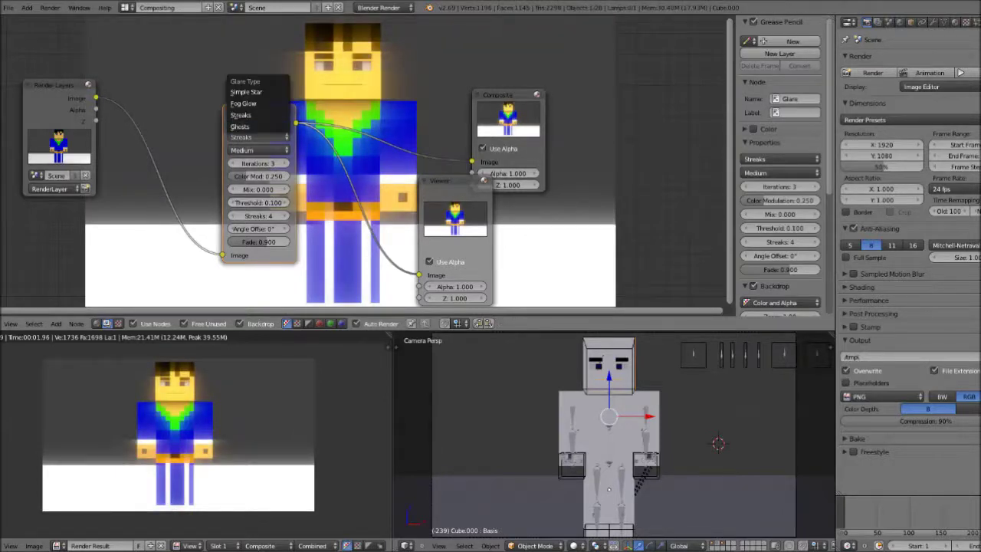
left_click(246, 91)
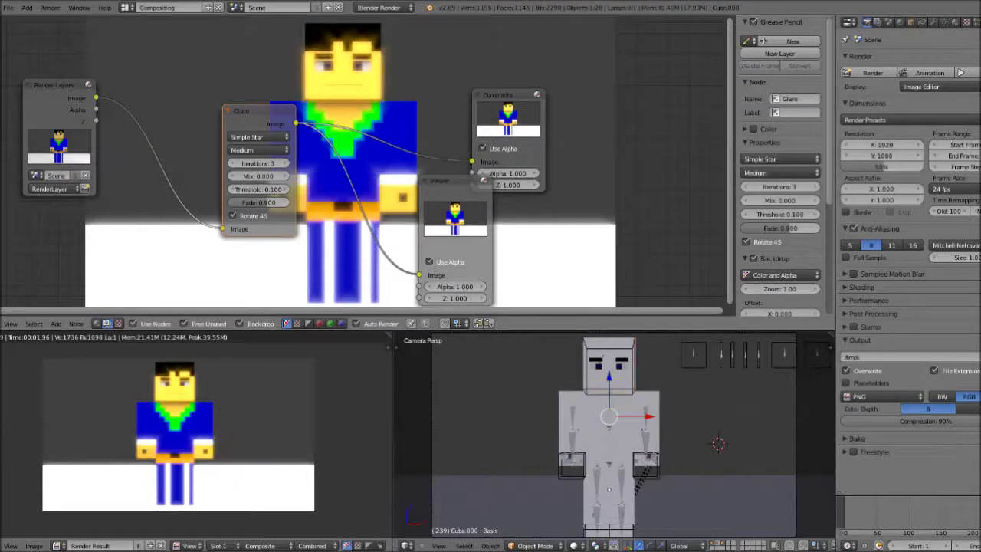
left_click(259, 150)
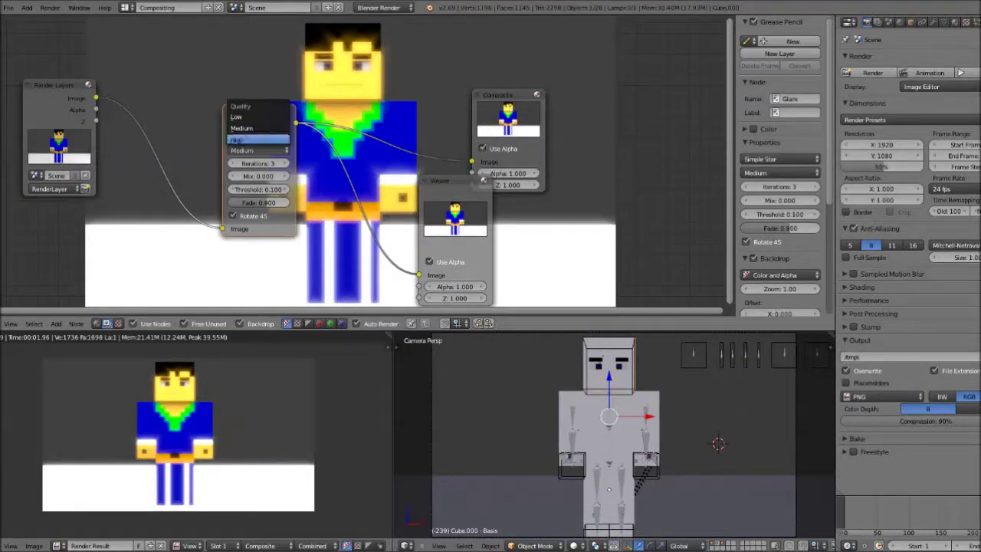
left_click(253, 116)
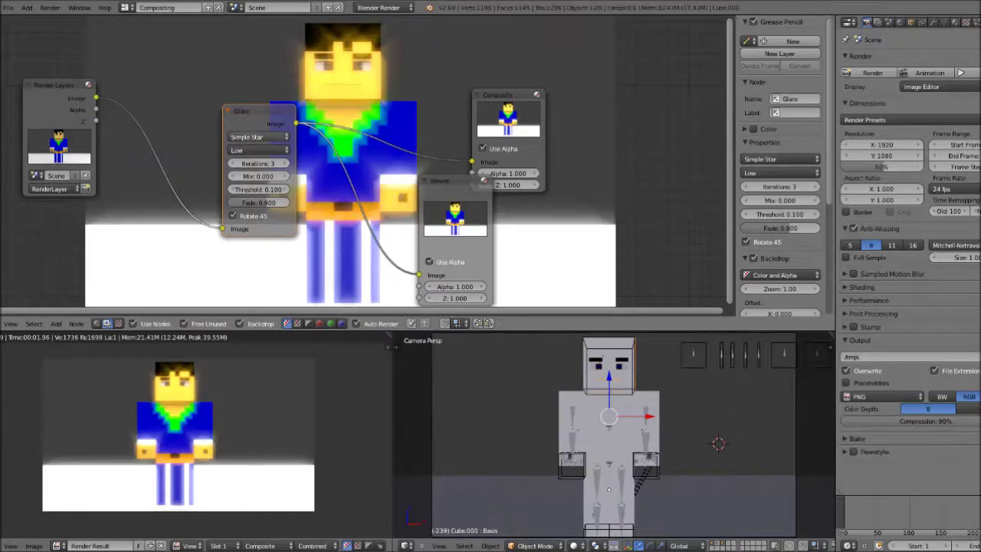
left_click(259, 150)
left_click(259, 140)
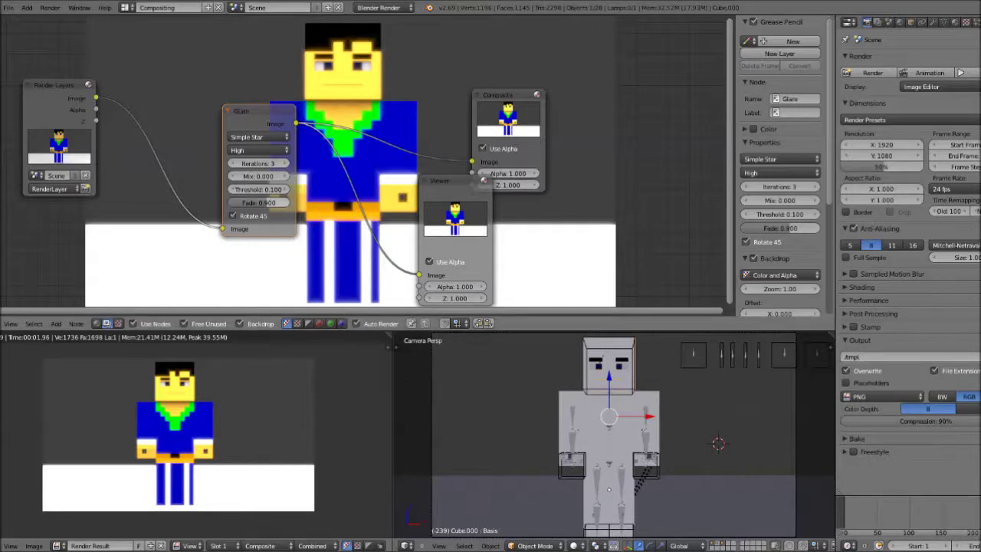
- Move the Glare node closer to Render Layers and insert a Blur filter node on the link between Glare and Viewer
left_click_drag(264, 111, 216, 127)
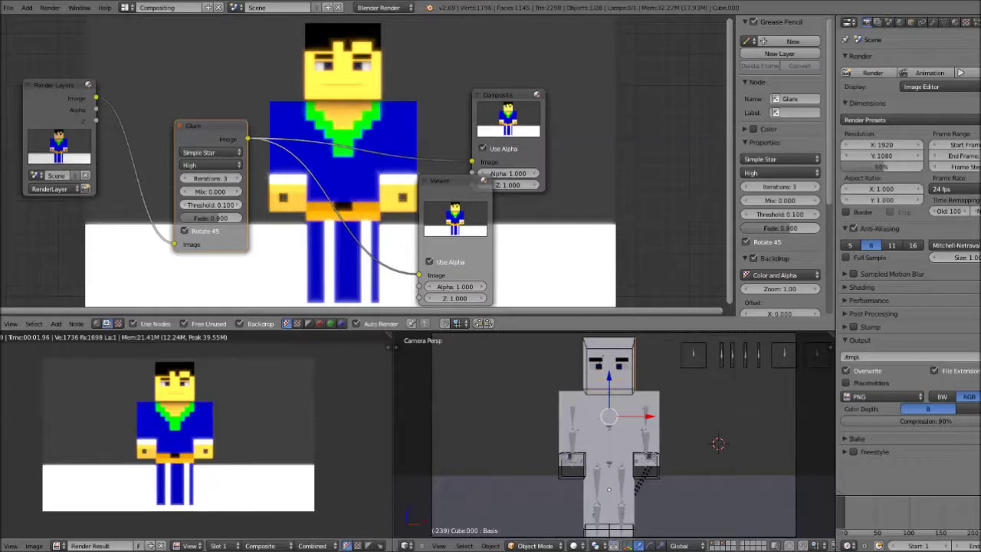
left_click(56, 323)
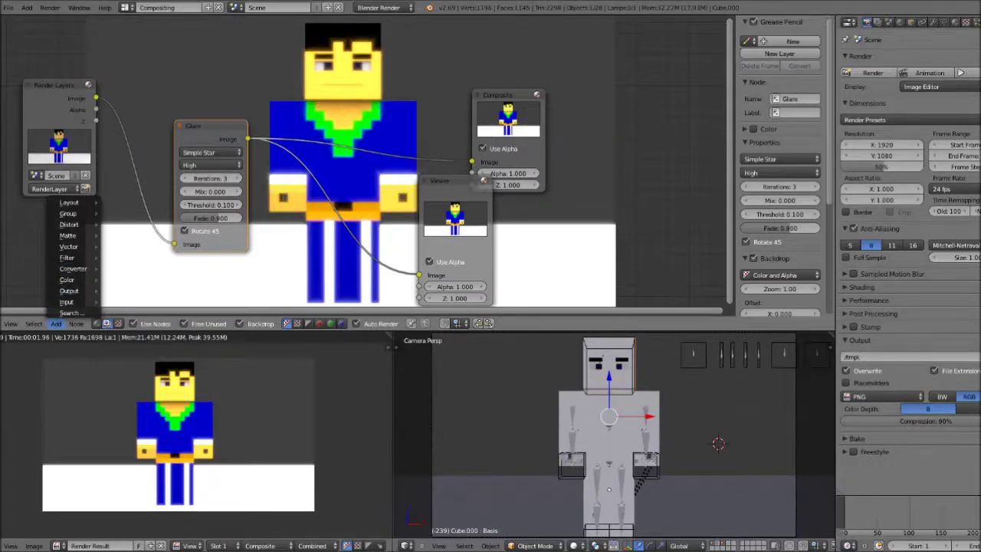
mouse_move(69, 258)
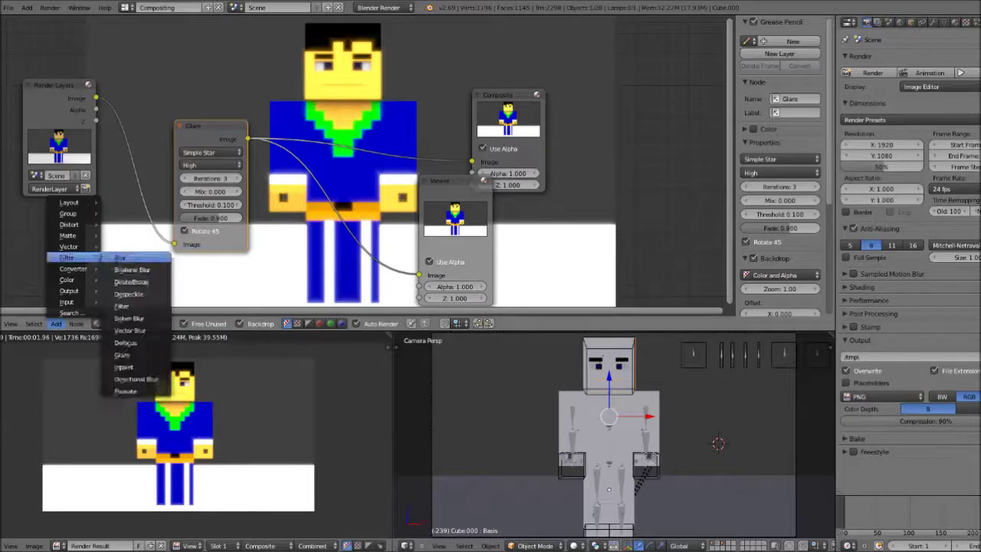
left_click(120, 257)
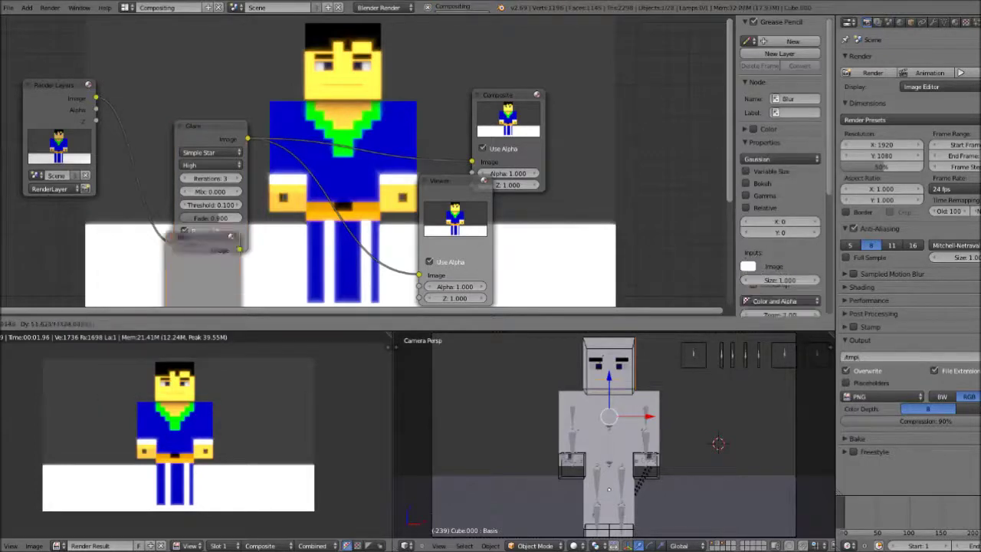
left_click(299, 167)
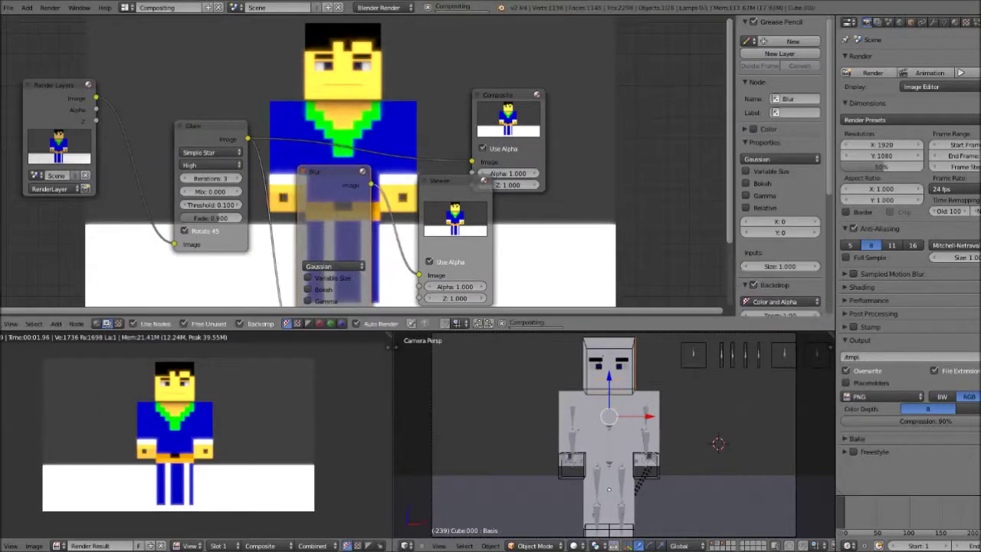
left_click_drag(330, 171, 315, 98)
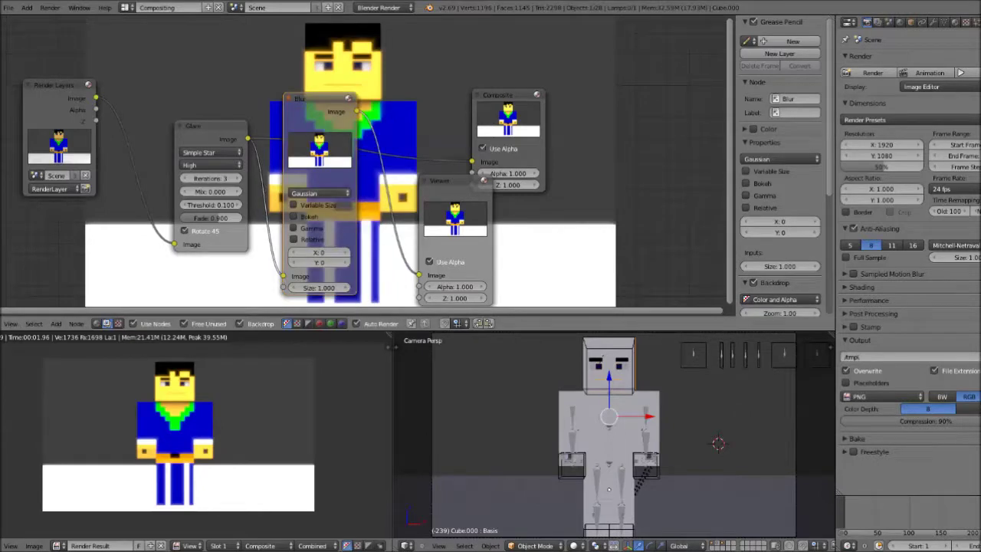
- Set the Blur node's filter type to Mitch and its X and Y blur sizes to 2
left_click(319, 193)
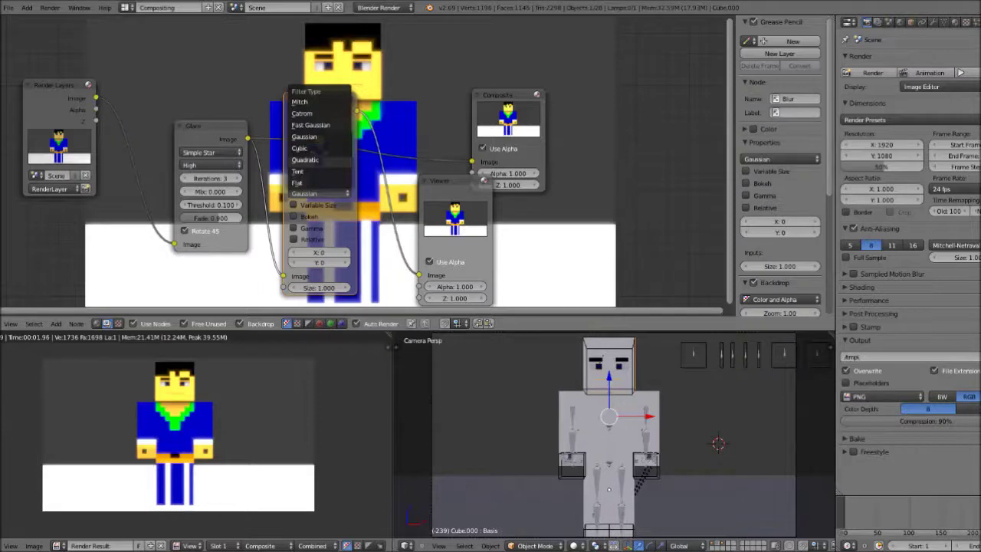
left_click(301, 101)
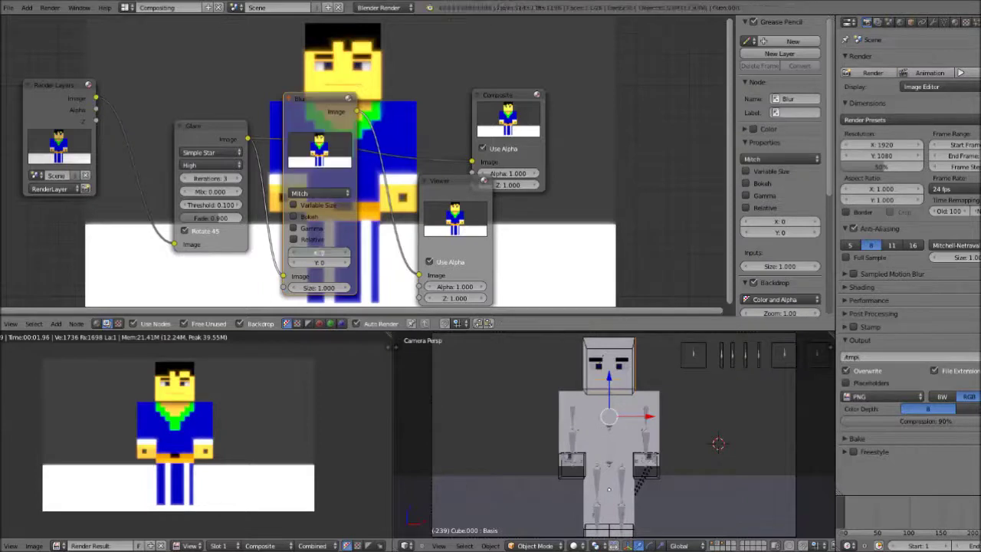
type("2")
key("Tab")
type("2")
key("Return")
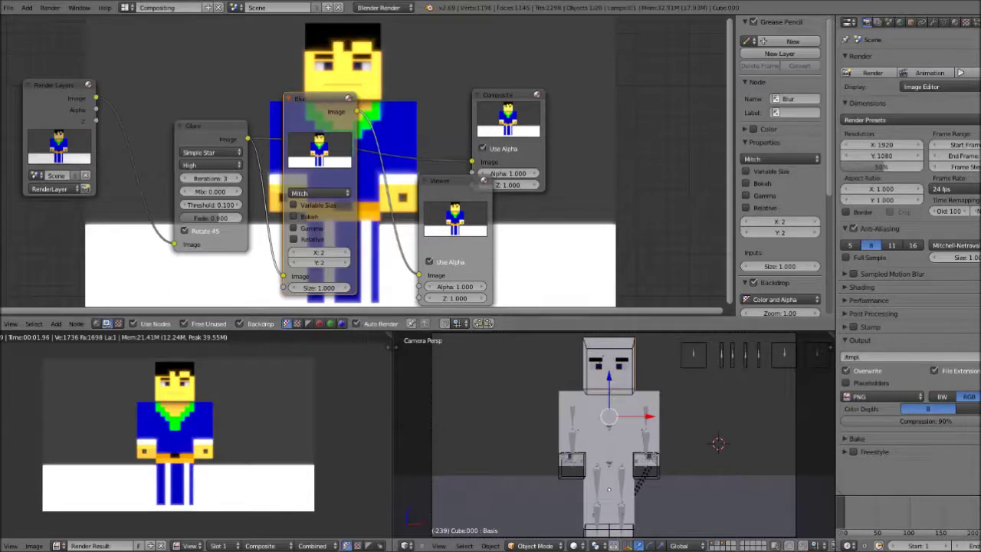
- Try the Flat, Tent, Quadratic, Cubic, Gaussian, Fast Gaussian and Catrom filter types on the Blur node and return to Mitch
left_click(320, 193)
left_click(318, 105)
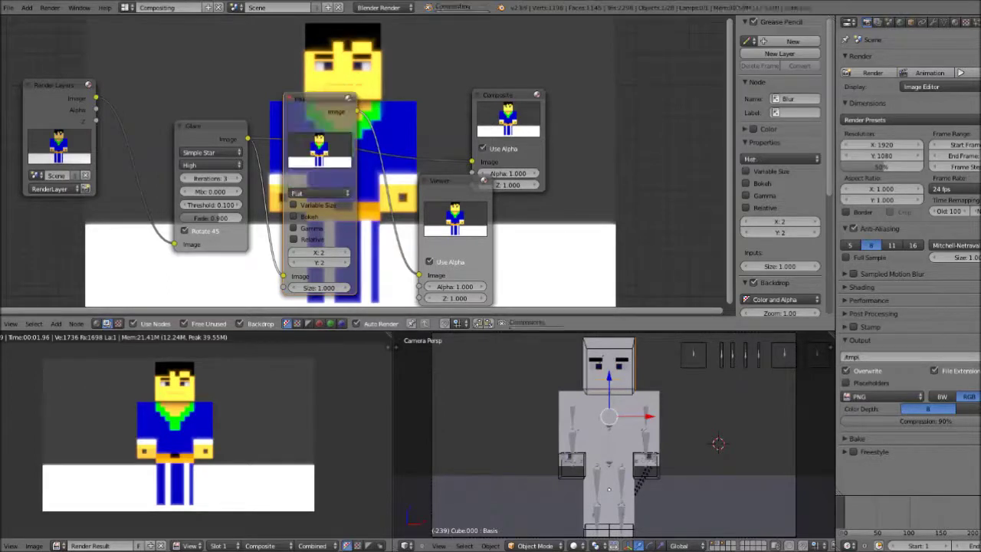
left_click(320, 193)
left_click(298, 171)
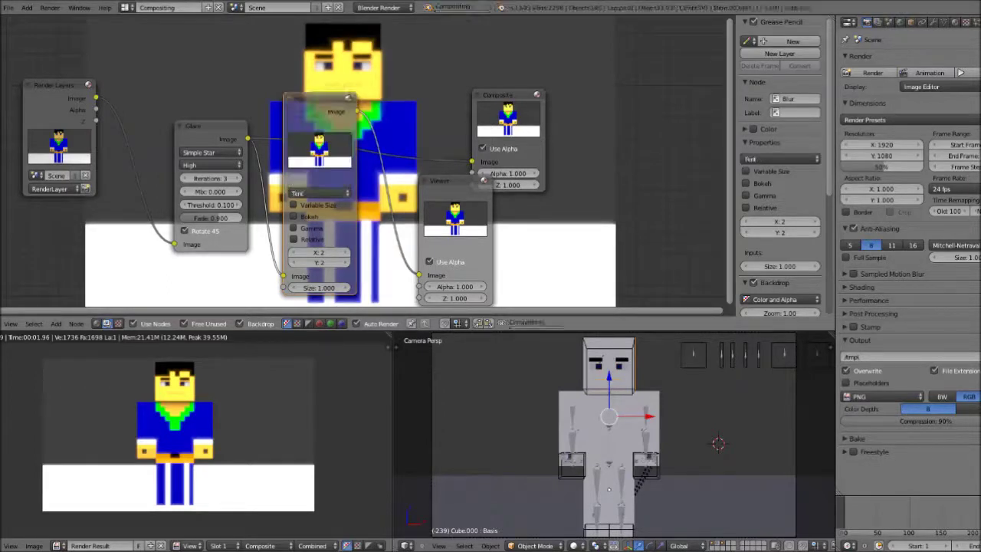
left_click(320, 193)
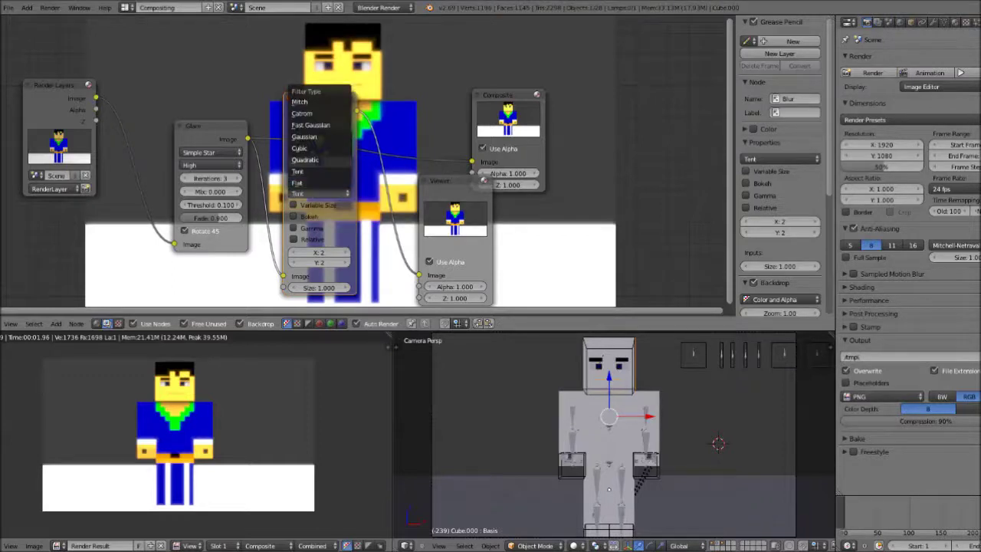
left_click(305, 160)
left_click(319, 193)
left_click(299, 148)
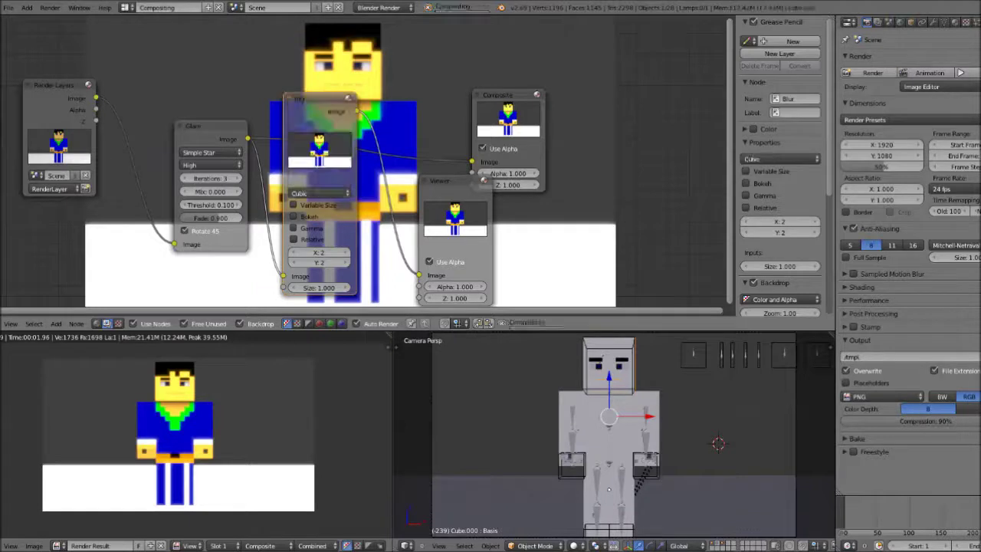
left_click(319, 194)
left_click(303, 137)
left_click(319, 194)
left_click(318, 182)
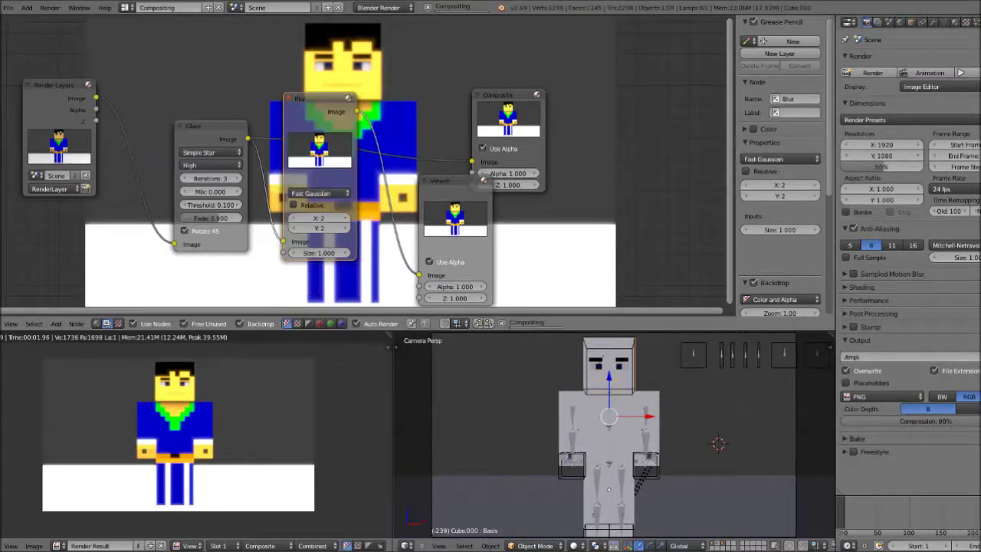
left_click(319, 193)
left_click(319, 115)
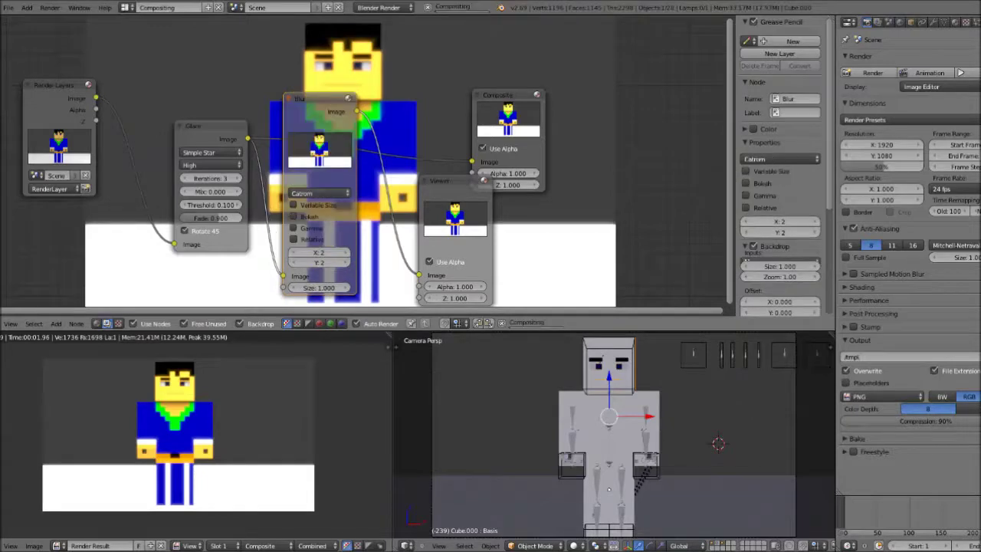
left_click(318, 193)
left_click(319, 102)
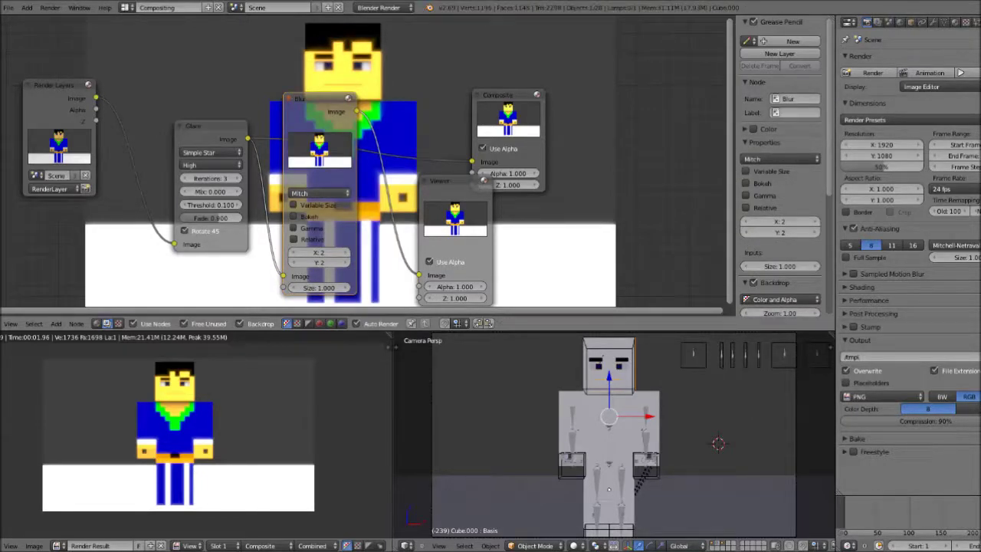
- Set the Blur node's filter type to Flat and reduce its X and Y sizes to 1
left_click(319, 193)
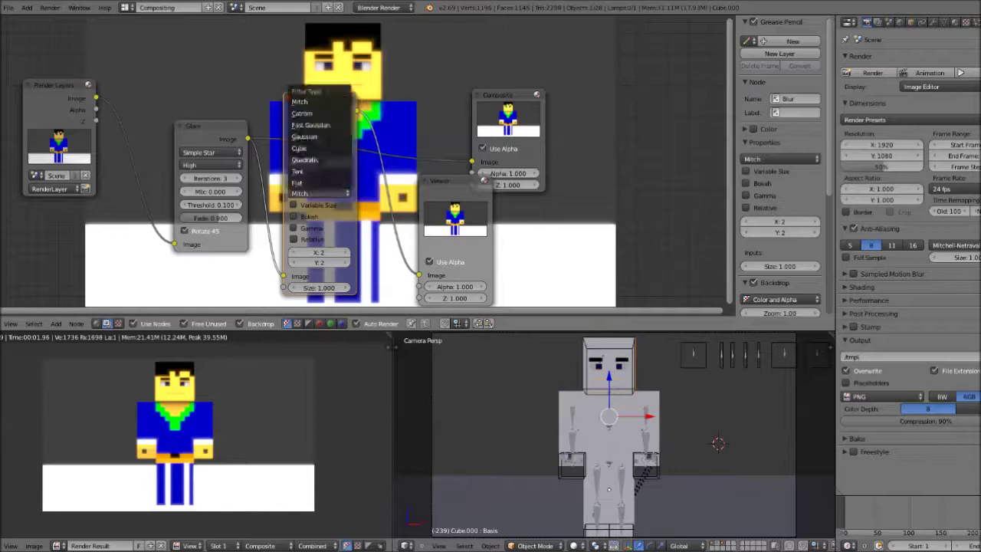
left_click(298, 182)
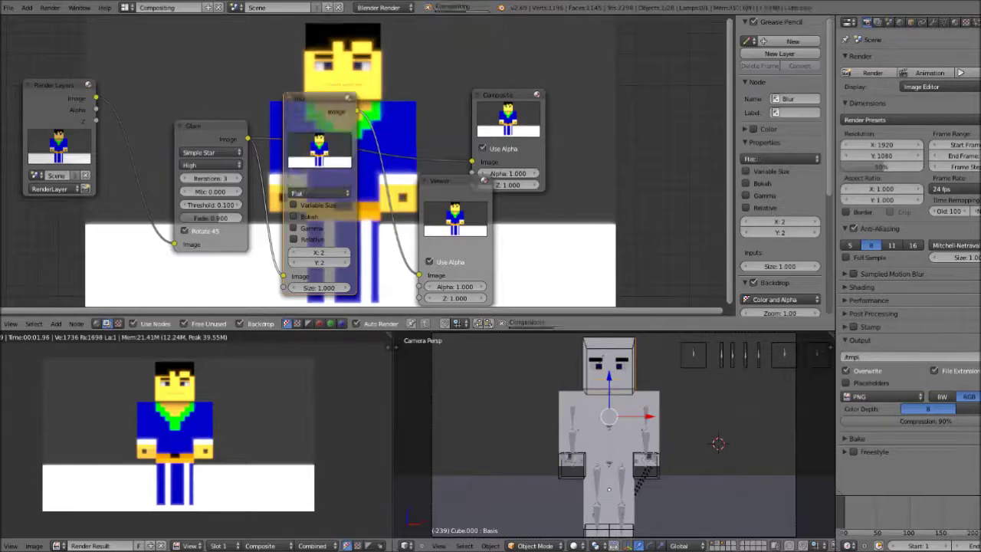
left_click(294, 252)
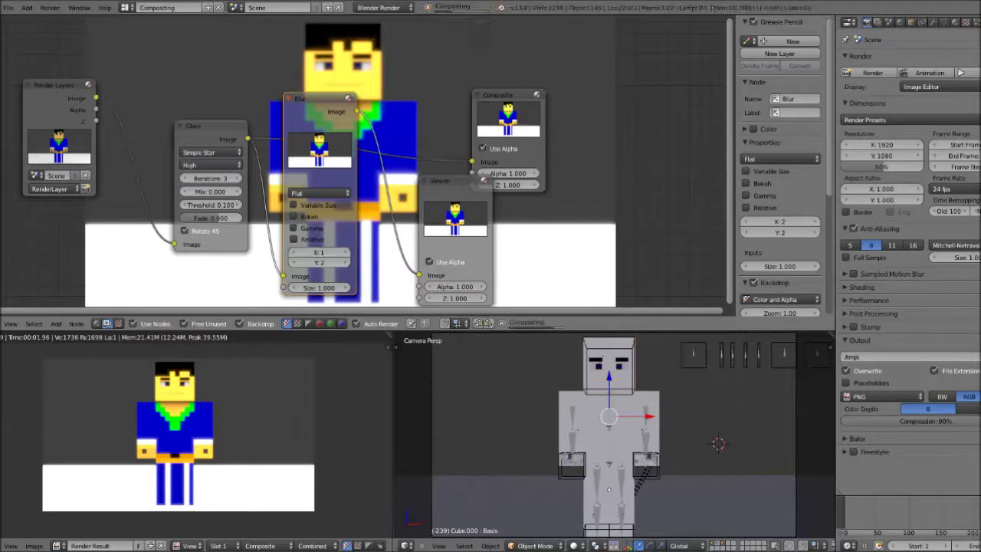
left_click_drag(318, 99, 477, 137)
scroll(476, 137, "down", 1)
scroll(365, 161, "up", 2)
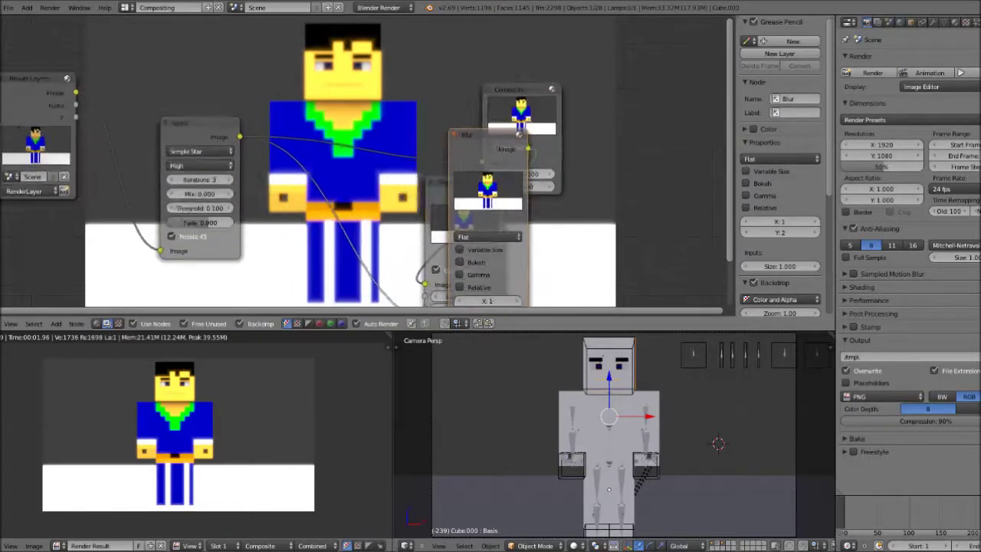
left_click_drag(477, 136, 354, 61)
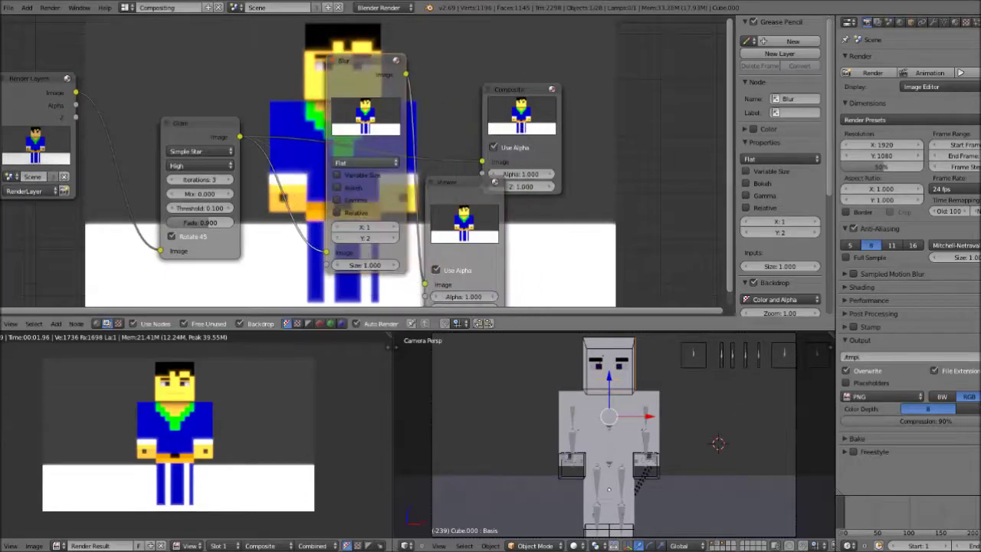
left_click(339, 238)
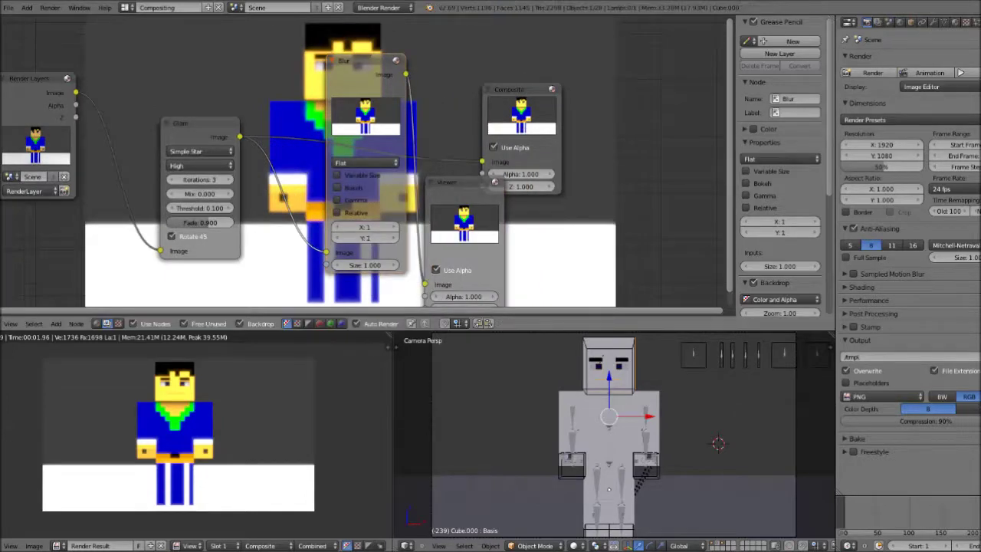
- Try X and Y sizes of 0 on the Blur node and restore both to 1
left_click_drag(362, 63, 453, 47)
left_click(431, 210)
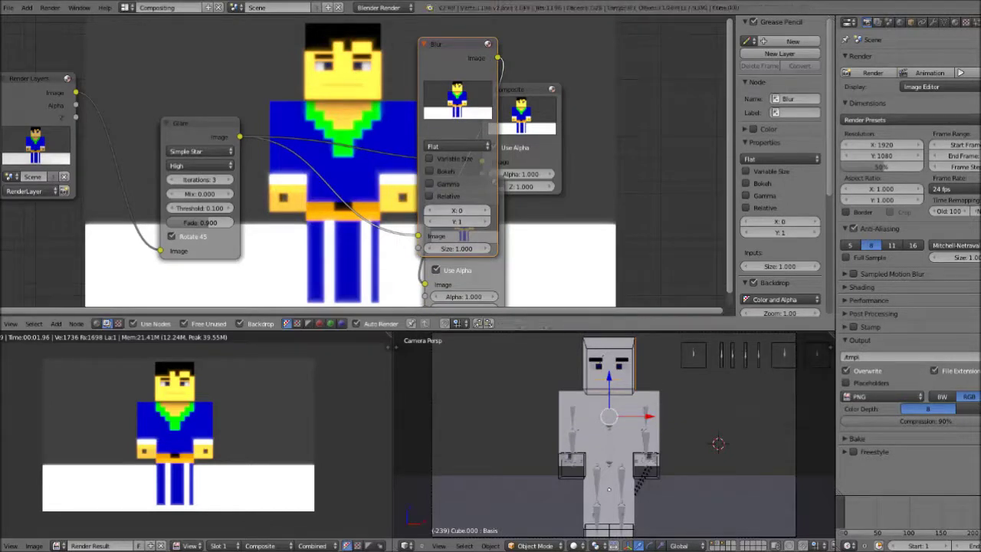
left_click(430, 221)
left_click(485, 211)
left_click(485, 222)
- Place the Blur node between Glare and Composite and move the Viewer node directly below Composite
left_click_drag(469, 67, 348, 108)
left_click(461, 184)
left_click_drag(461, 184, 531, 174)
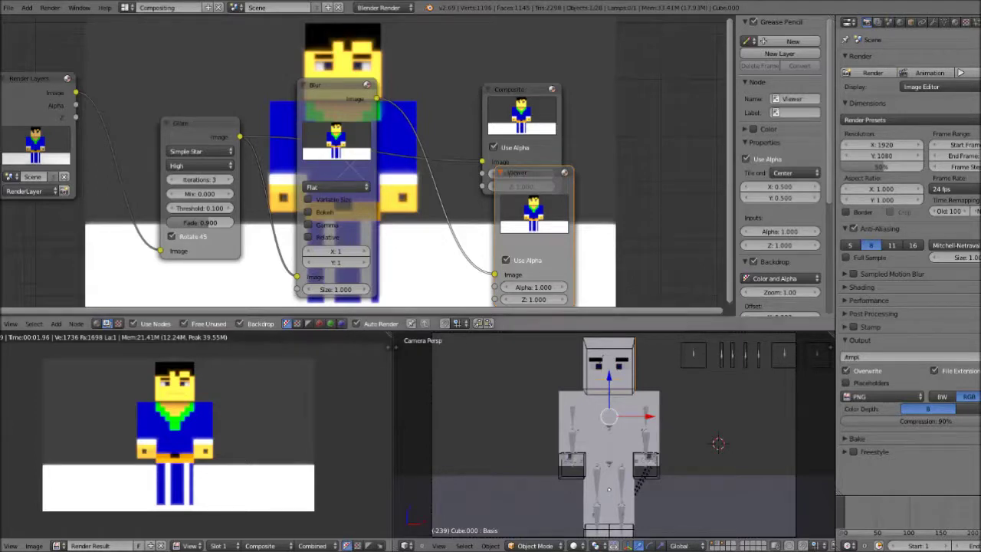
- Add a Color Balance node to the compositing node tree
left_click(56, 323)
mouse_move(66, 280)
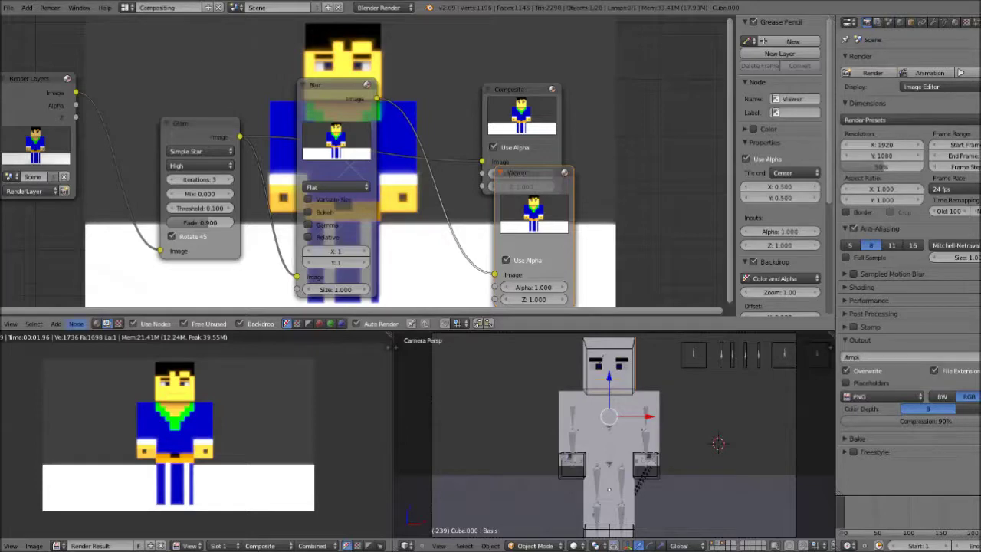
left_click(56, 323)
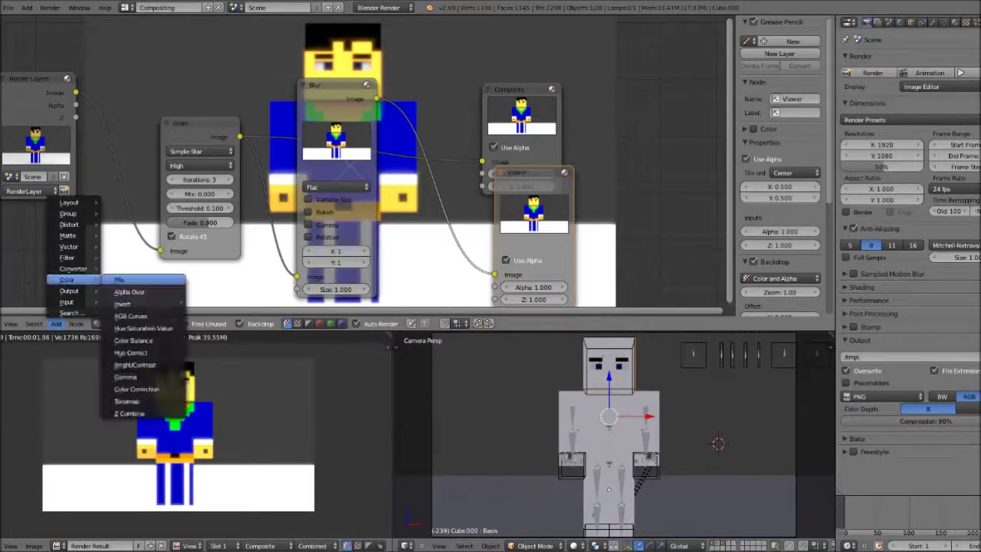
left_click(134, 340)
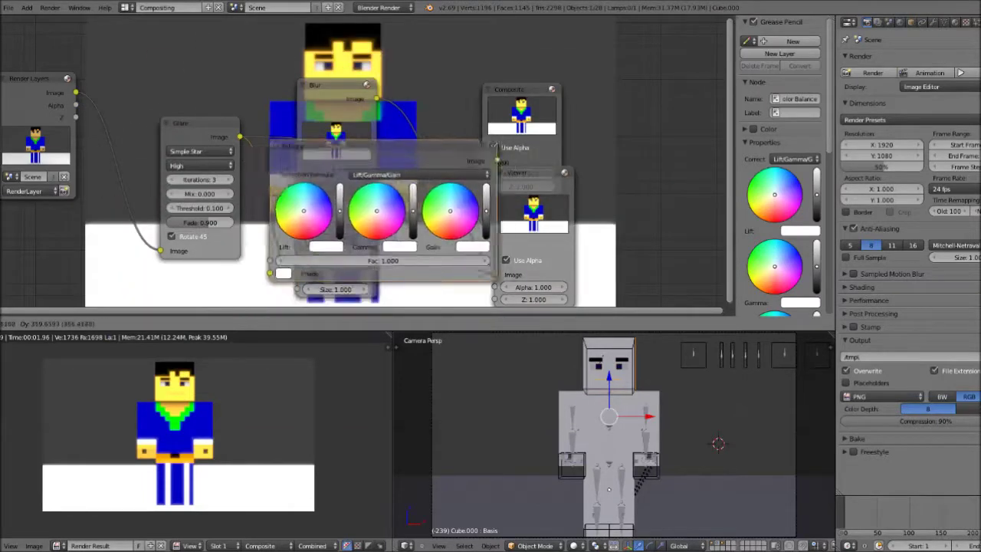
left_click(414, 88)
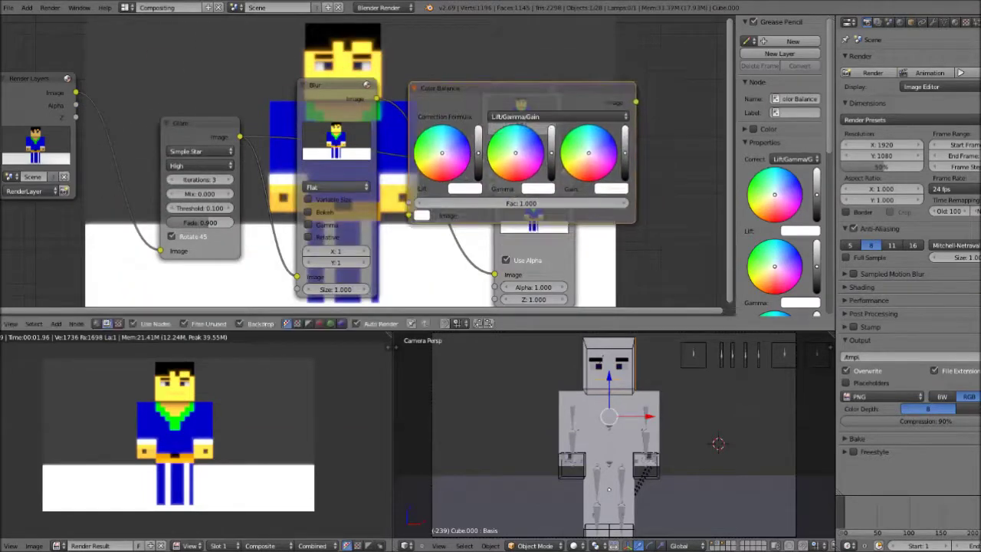
- Insert the Color Balance node into the link between Glare and Blur, moving Blur aside to make room
key("g")
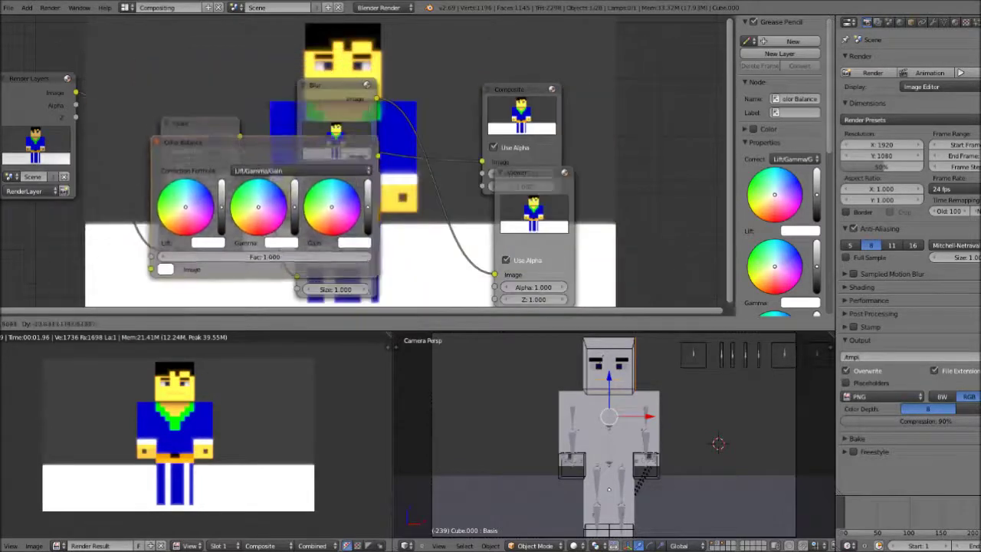
left_click(307, 204)
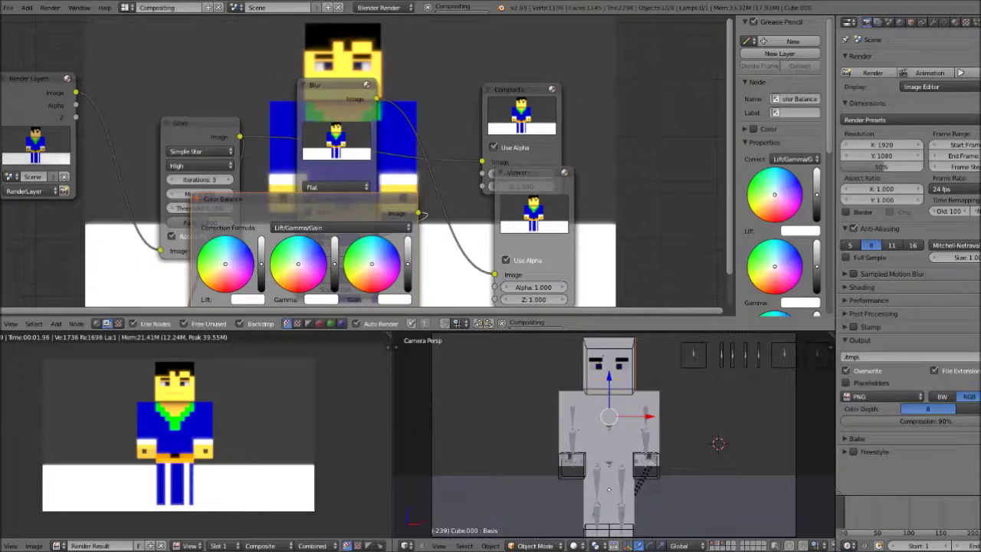
left_click_drag(335, 86, 487, 89)
left_click(307, 199)
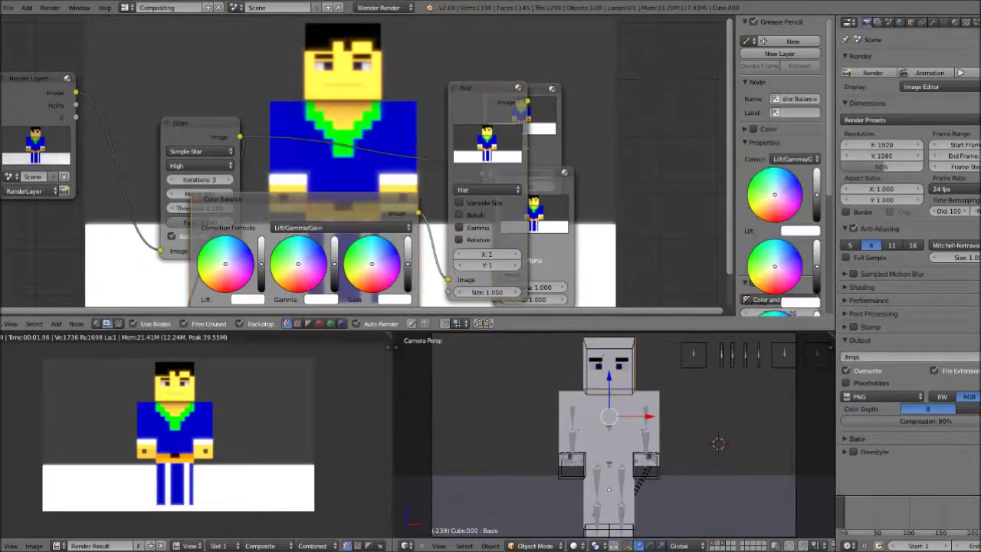
left_click_drag(307, 199, 338, 124)
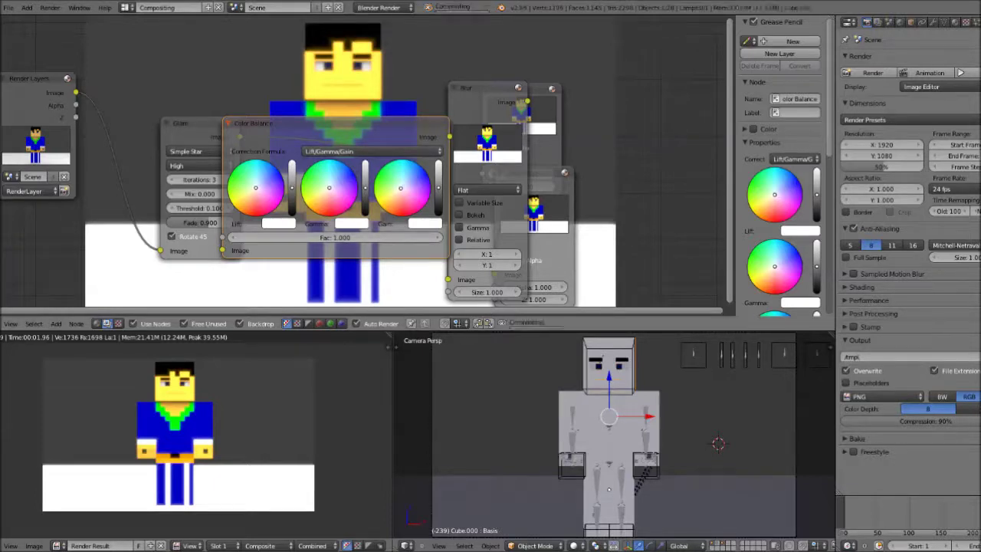
- Tint the Color Balance gain strong orange-red and spread the Color Balance, Blur, Composite and Viewer nodes apart
left_click_drag(401, 188, 398, 216)
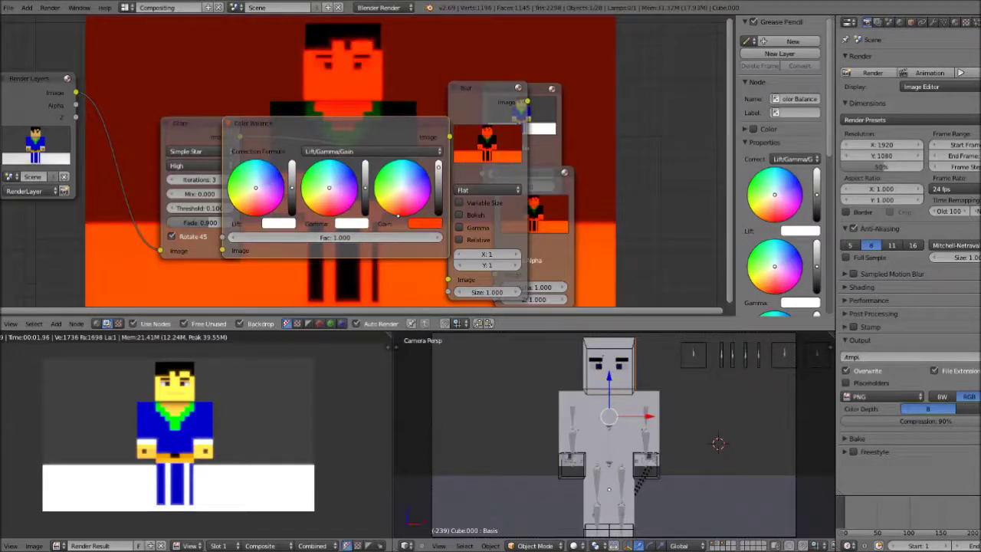
left_click_drag(431, 125, 457, 142)
left_click(460, 142)
left_click_drag(489, 88, 683, 82)
left_click_drag(528, 91, 577, 30)
left_click(533, 173)
left_click_drag(533, 174, 549, 158)
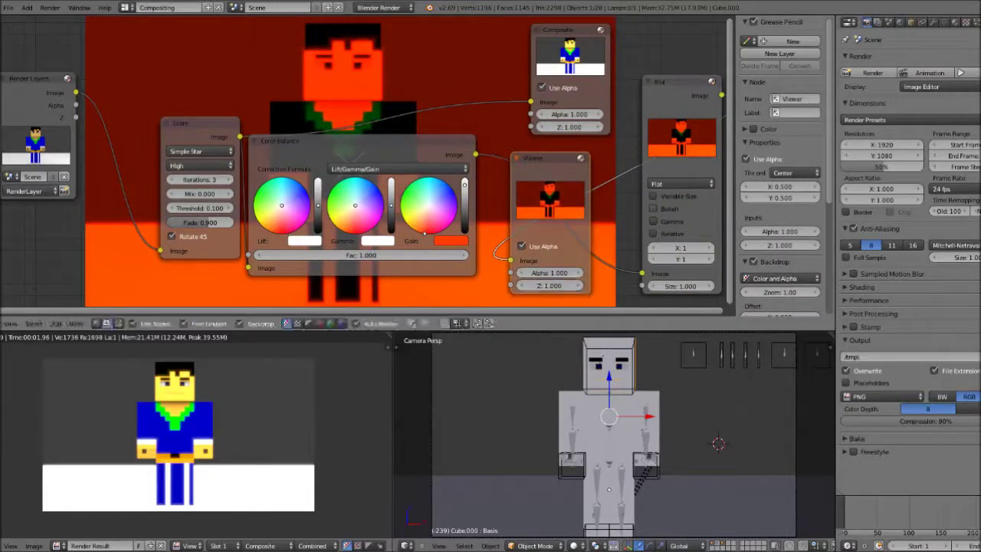
- Insert the Blur node into the link feeding Composite and shift the Color Balance node closer to Viewer
left_click(676, 82)
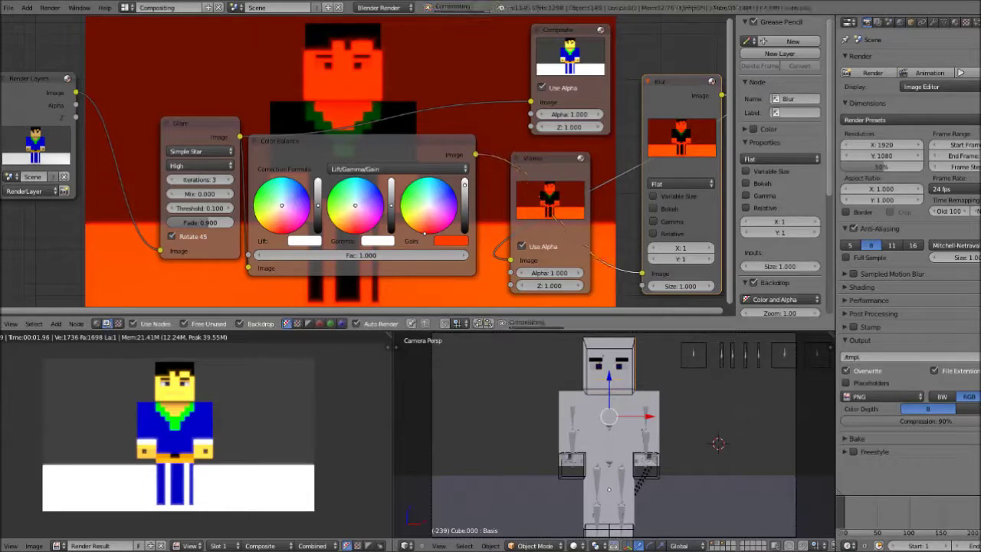
left_click_drag(678, 82, 530, 101)
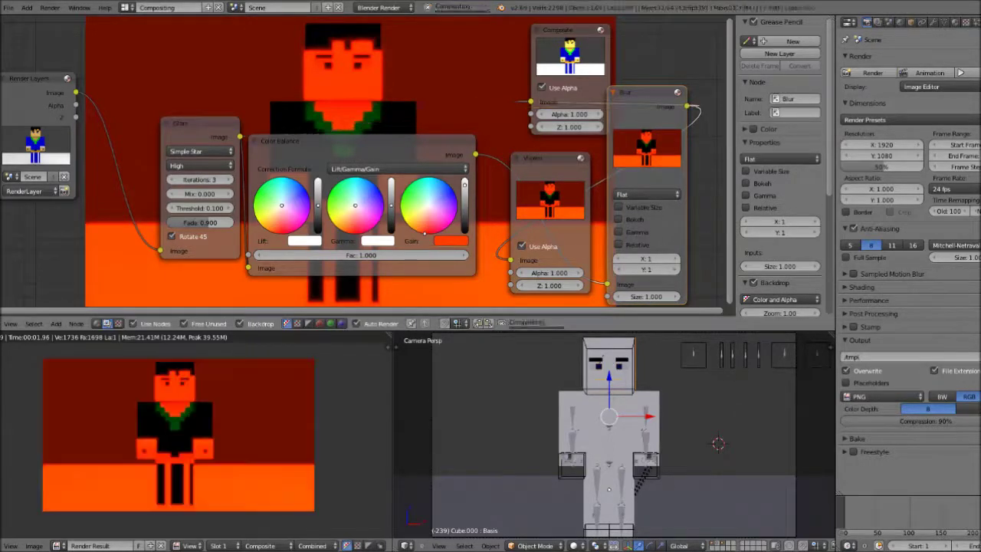
left_click(406, 142)
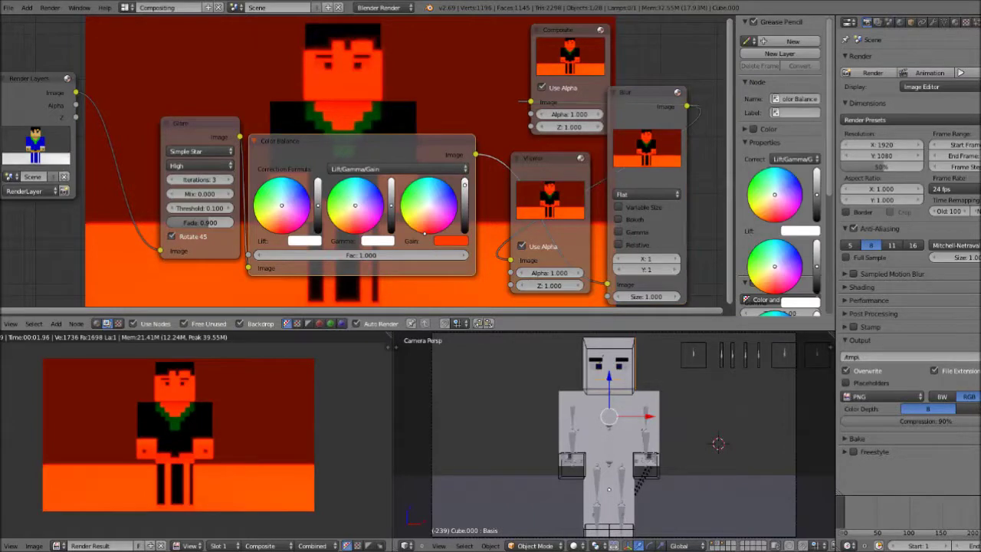
left_click_drag(407, 143, 445, 149)
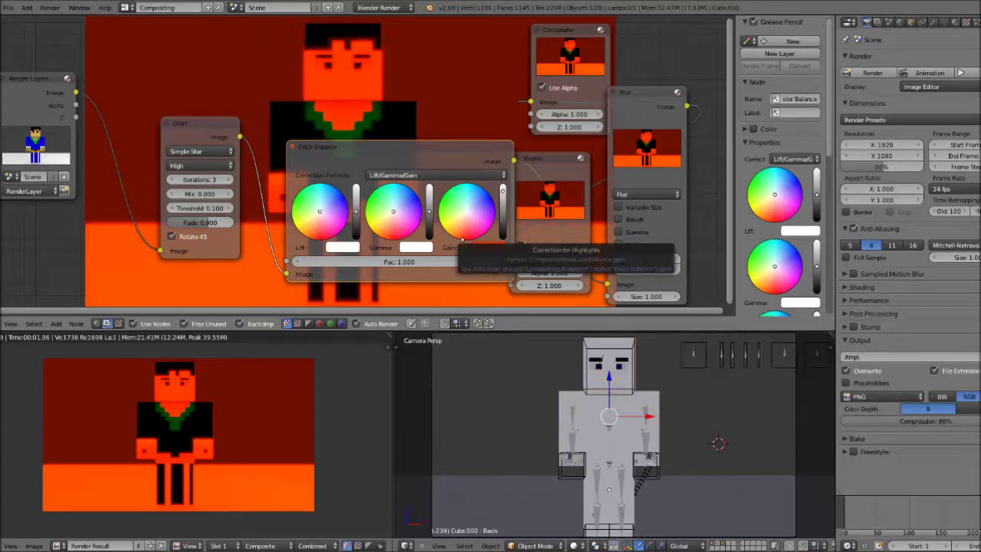
- Bring the Color Balance gain tint back to near white and try its brightness at minimum and maximum
left_click(461, 238)
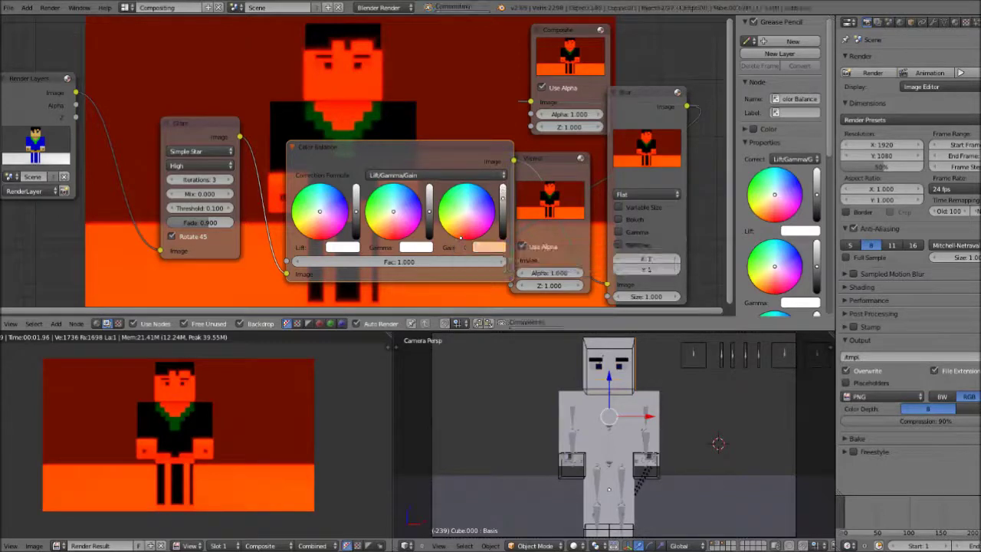
mouse_move(462, 238)
left_mouse_down()
mouse_move(454, 236)
mouse_move(466, 212)
left_mouse_up()
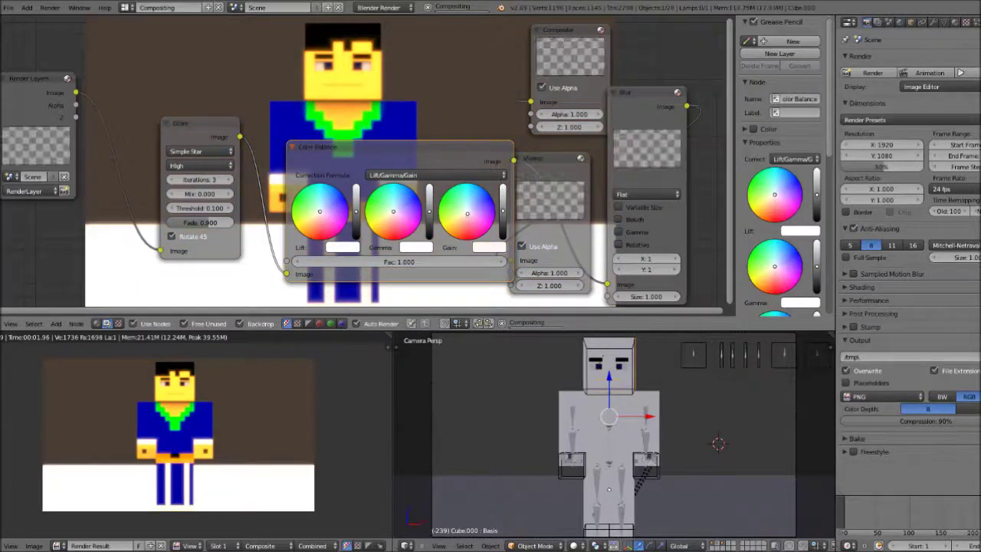
left_click(503, 238)
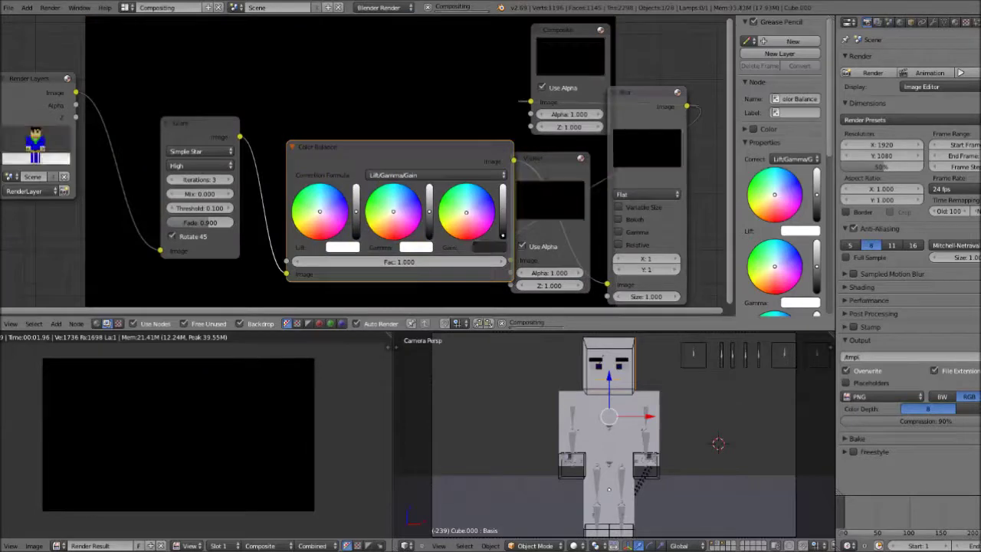
left_click_drag(503, 236, 503, 184)
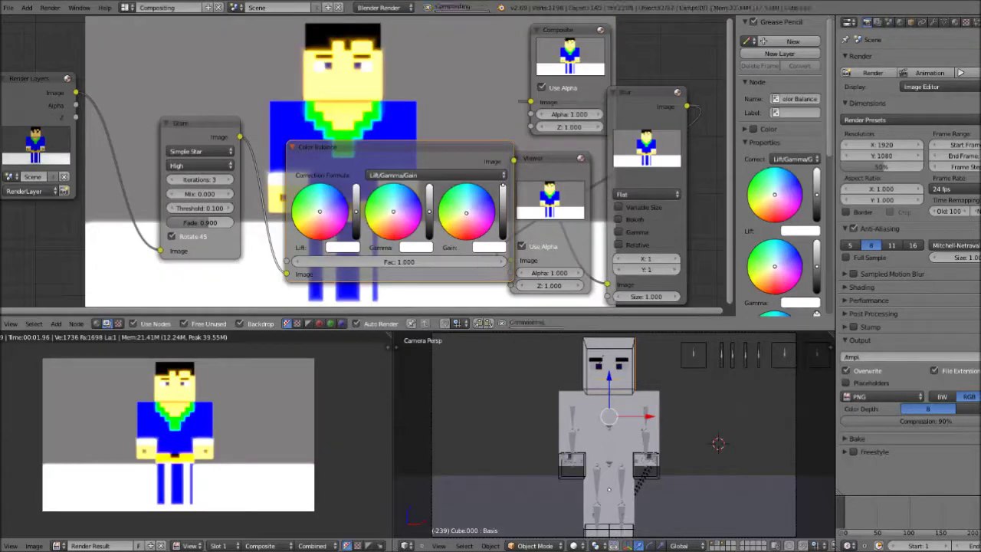
- Try blue tints for the Color Balance gain, settle on a light blue, and move the node back beside Glare
left_click_drag(467, 213, 479, 203)
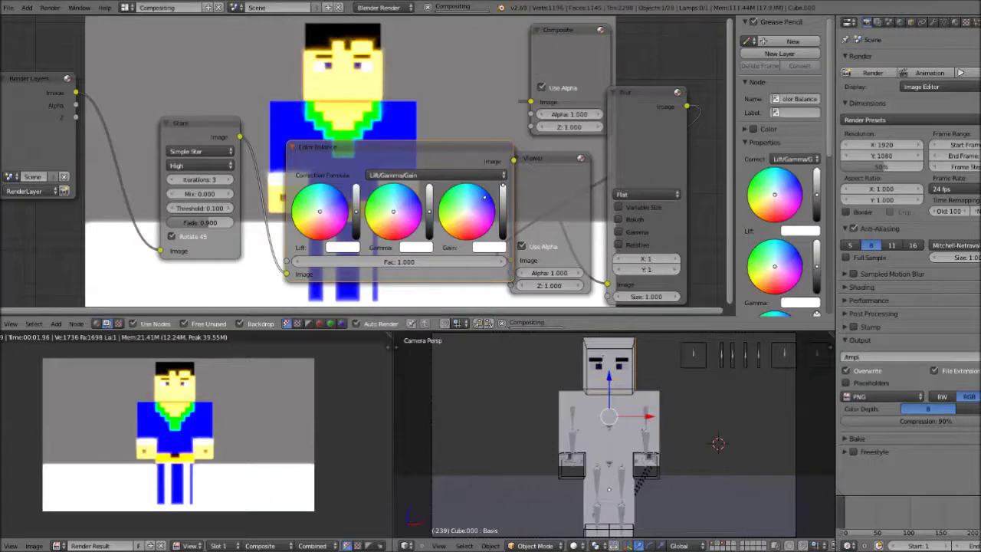
left_click_drag(482, 196, 503, 202)
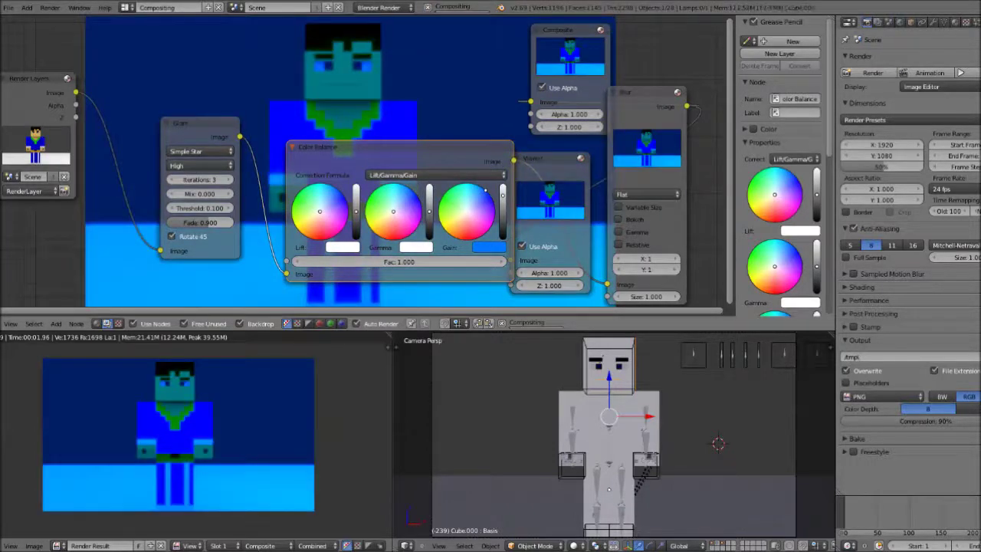
left_click(483, 190)
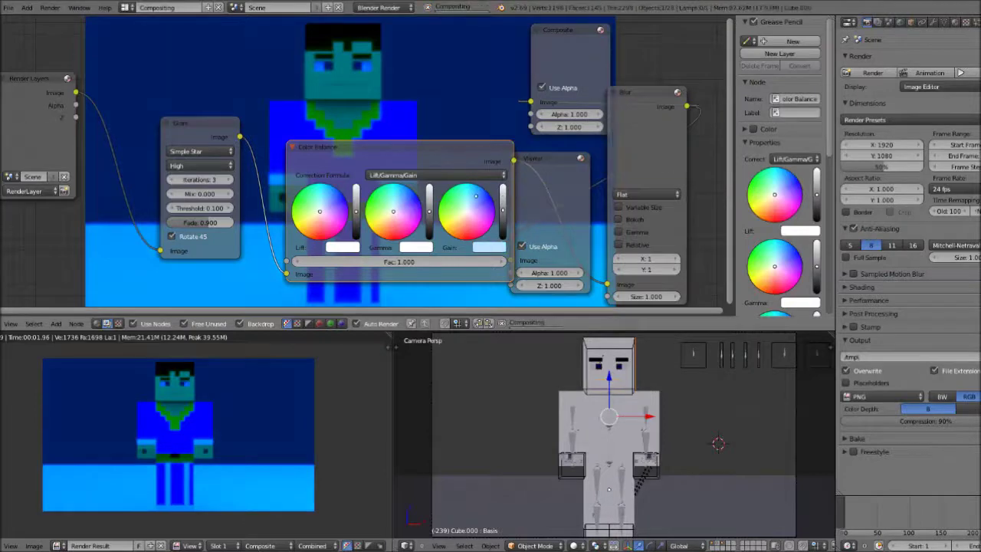
left_click(474, 199)
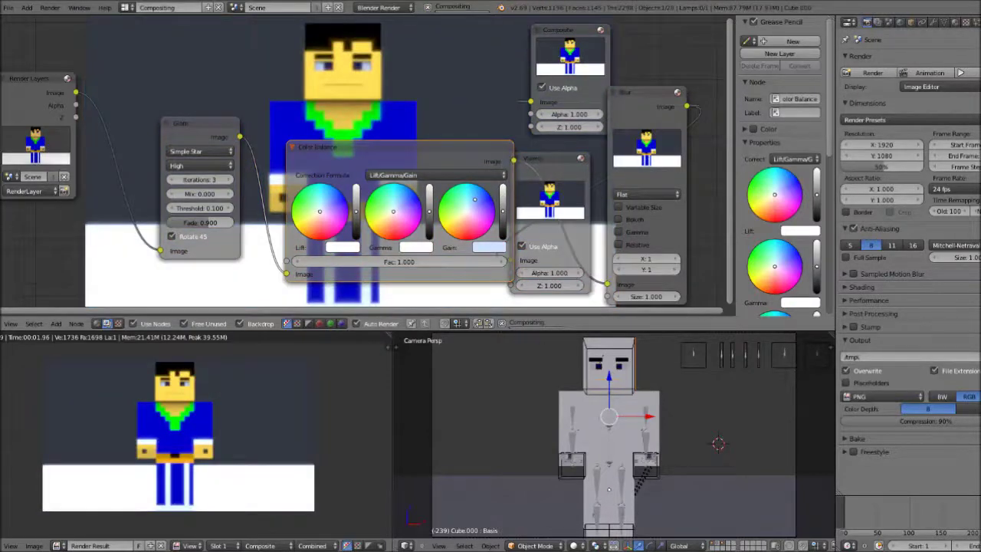
left_click(481, 196)
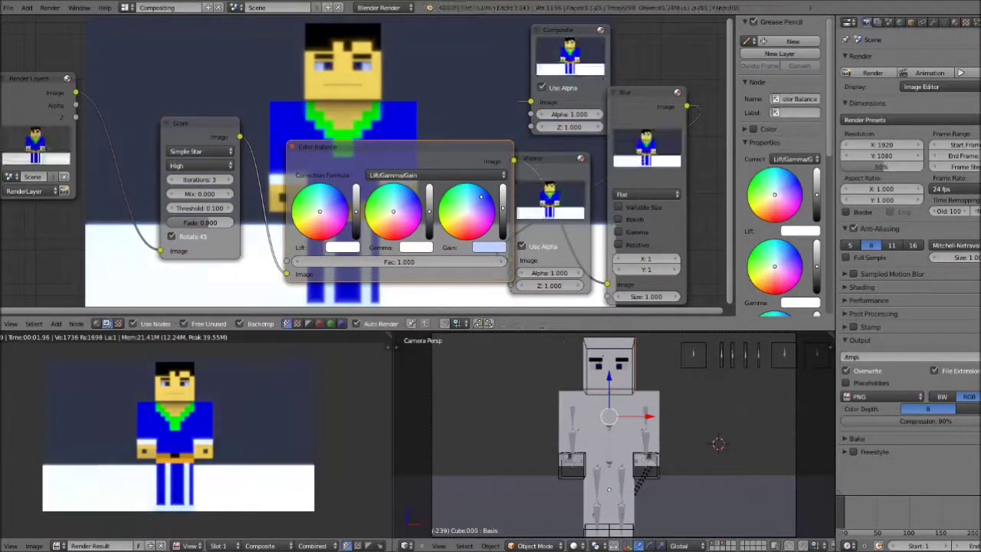
left_click_drag(399, 147, 362, 130)
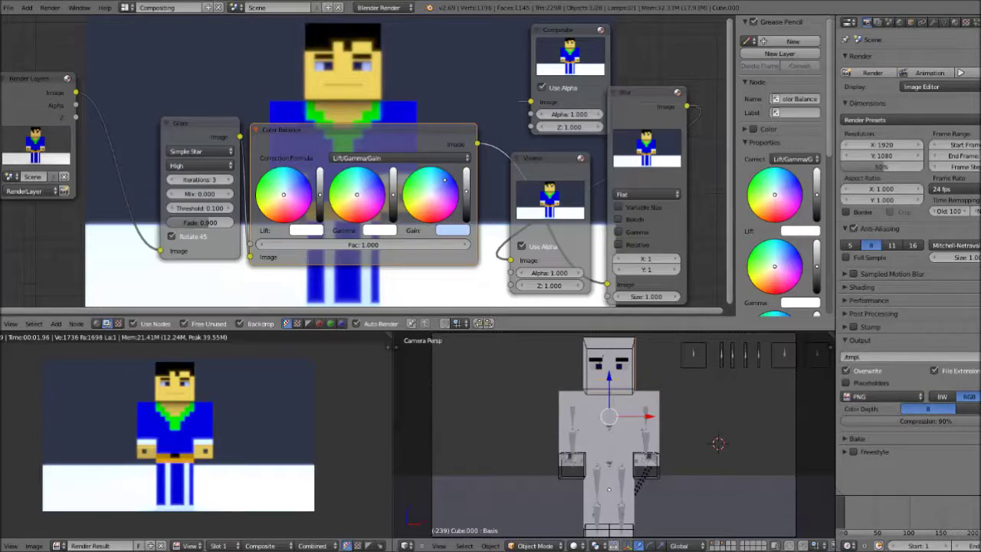
- Set the Glare node's threshold to 0.000 and move the Color Balance node clear of it
left_click(200, 209)
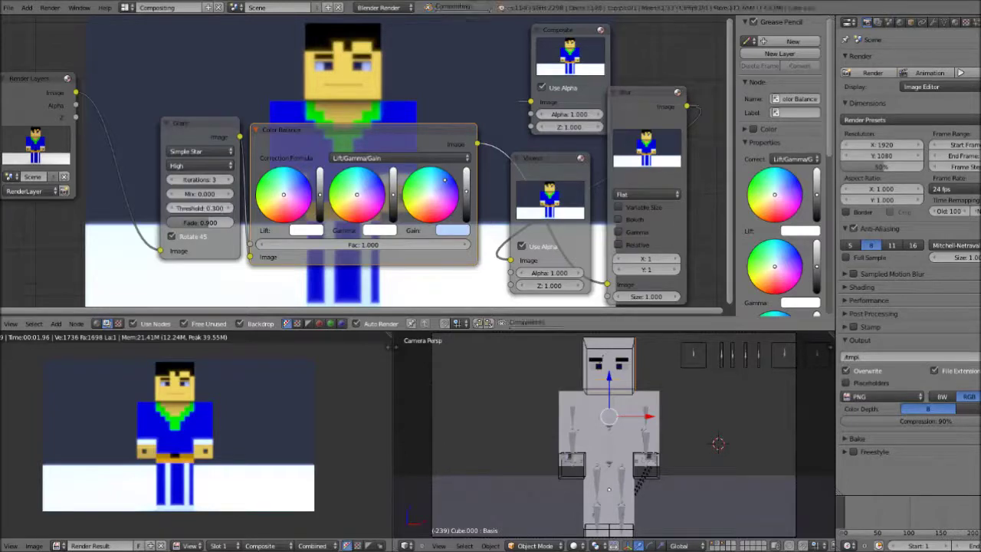
left_click(229, 209)
key("ctrl+z")
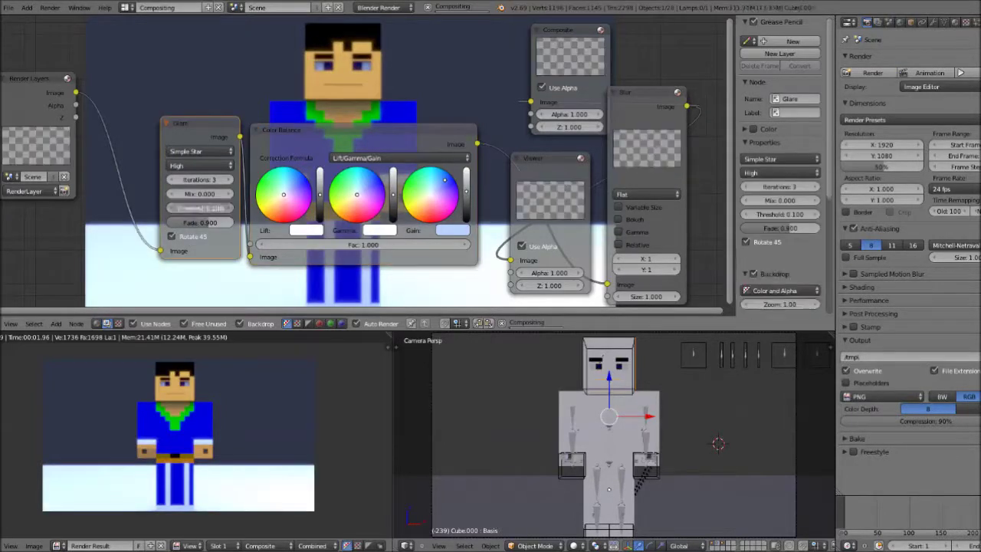
left_click(349, 131)
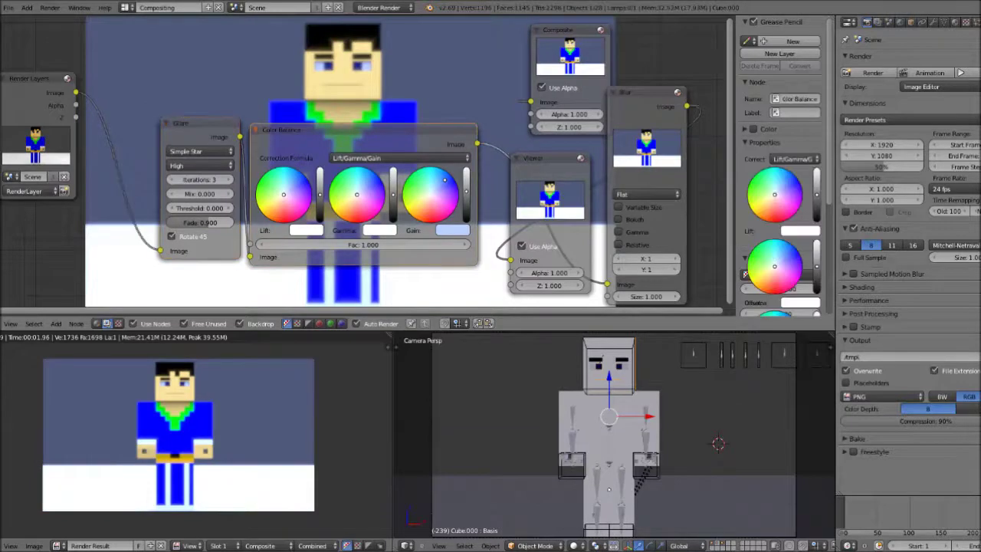
mouse_move(361, 130)
left_mouse_down()
mouse_move(610, 129)
mouse_move(373, 126)
left_mouse_up()
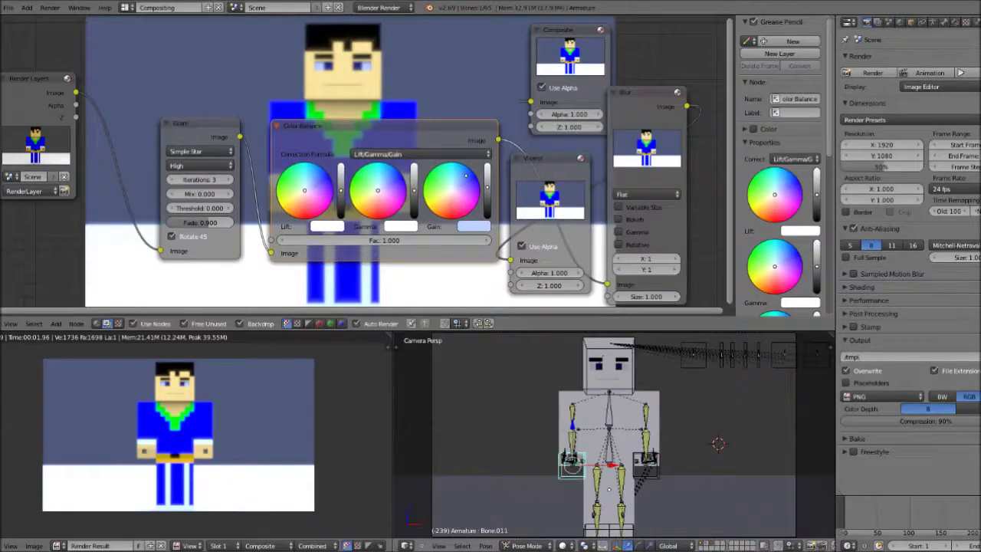
- Move both hand bones of the armature outward and lower the body bone, re-rendering the scene with the new pose
left_click_drag(611, 465, 601, 466)
key("F12")
right_click(647, 466)
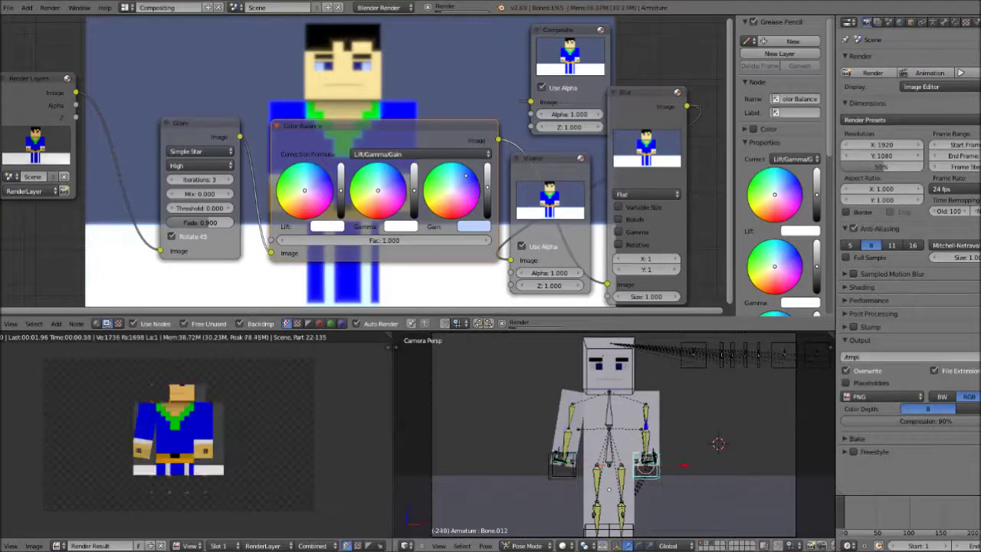
left_click_drag(688, 466, 701, 466)
key("Return")
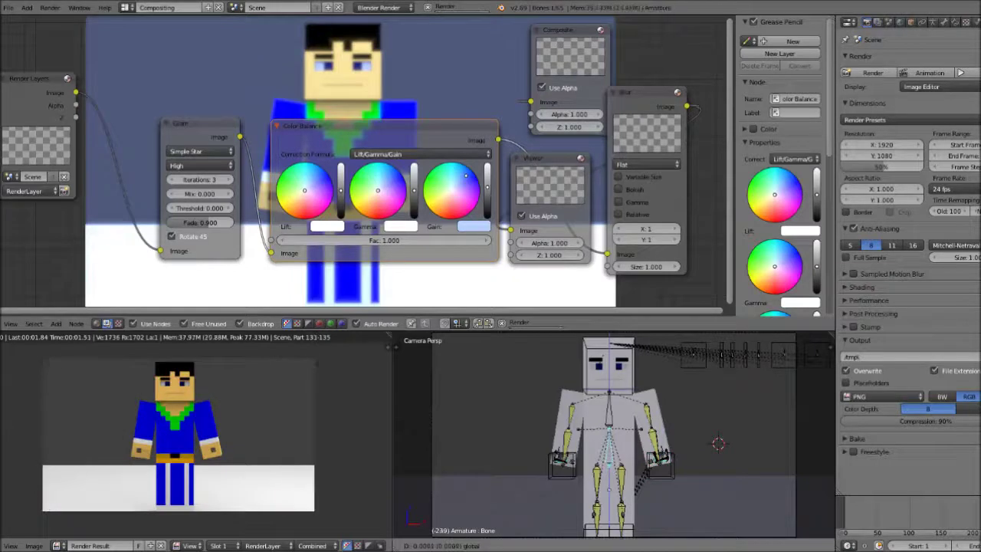
key("Left")
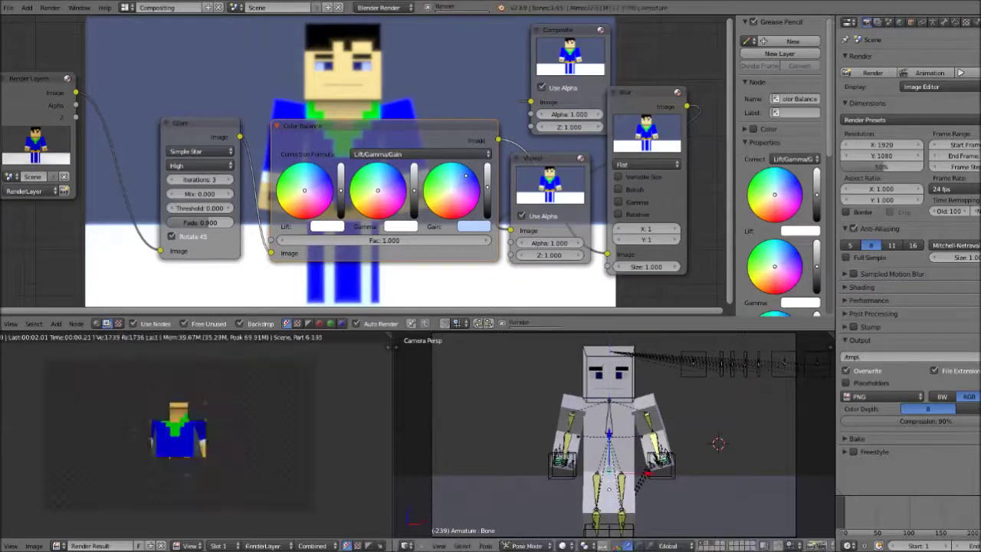
- Move both foot bones outward so the legs stand apart, re-rendering the scene
right_click(597, 530)
key("Right")
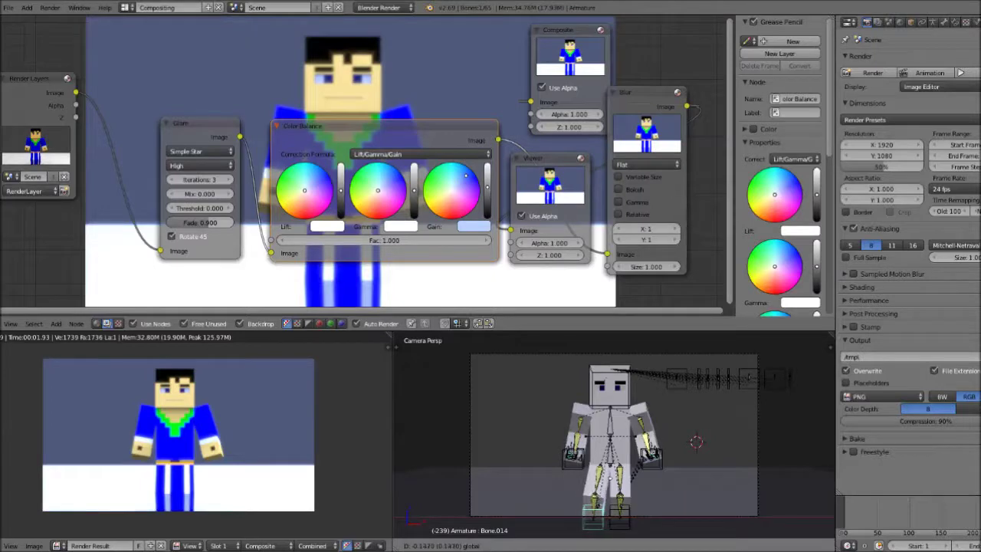
key("Left")
right_click(621, 522)
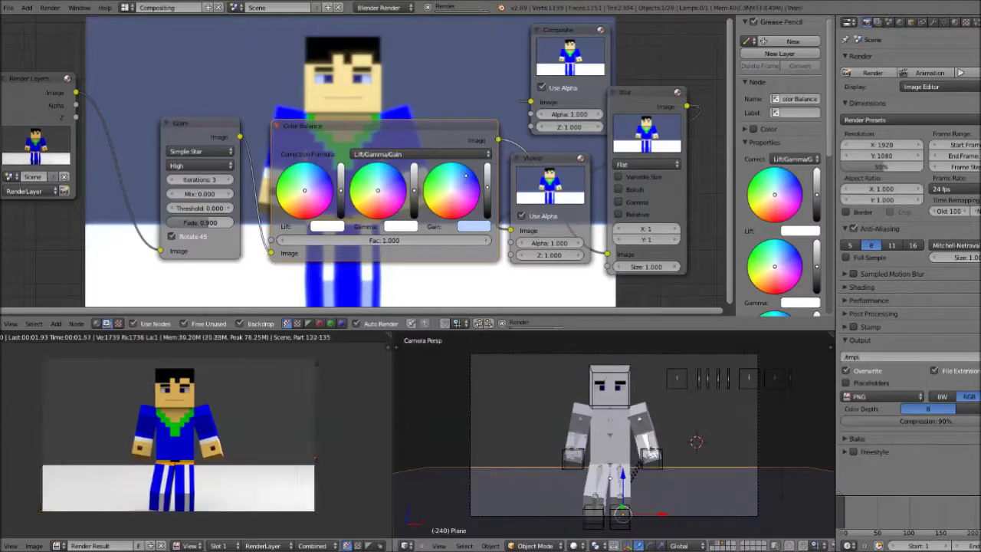
key("ctrl+shift+z")
left_click_drag(660, 518, 669, 518)
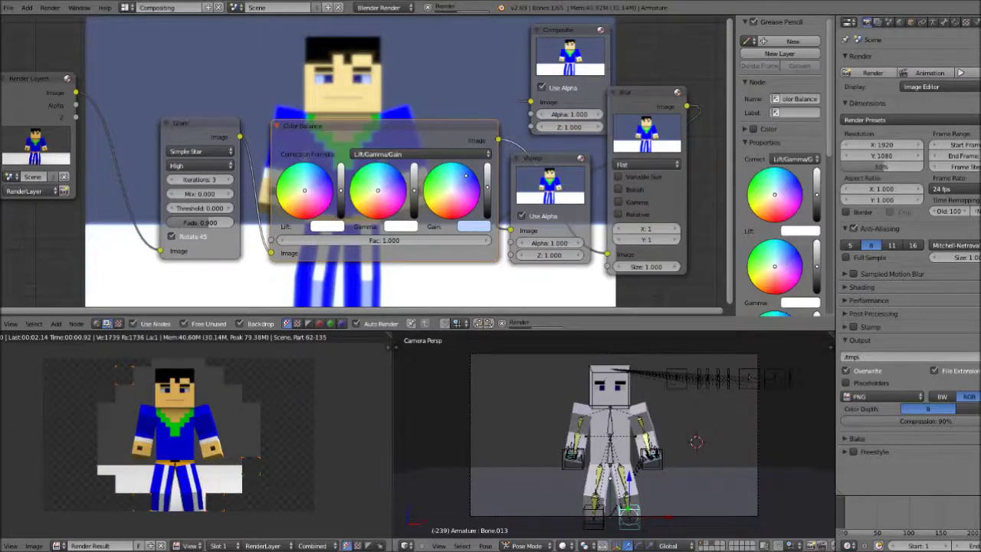
- Try tilting the armature's head bone toward the character's right shoulder, and clear the bone's rotation
right_click(648, 387)
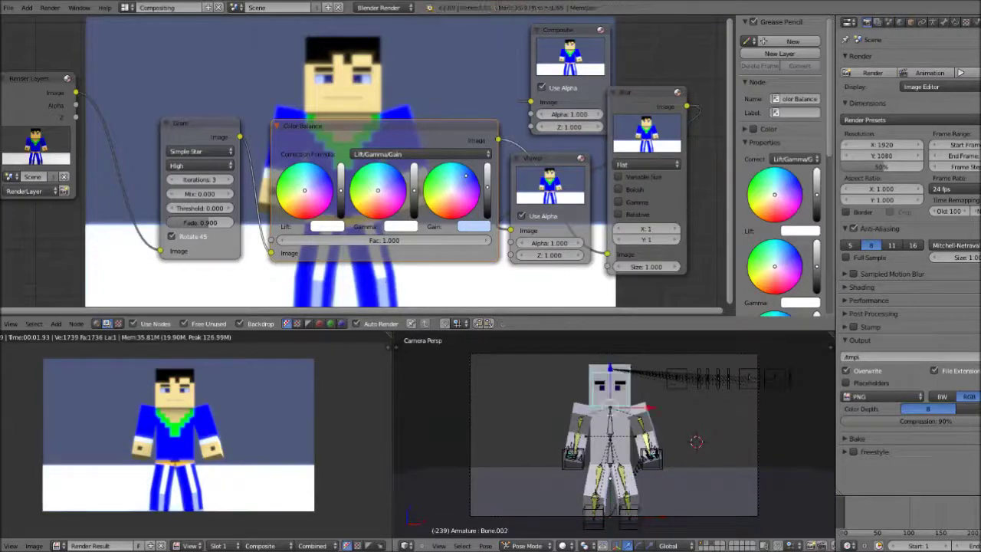
key("r")
key("Return")
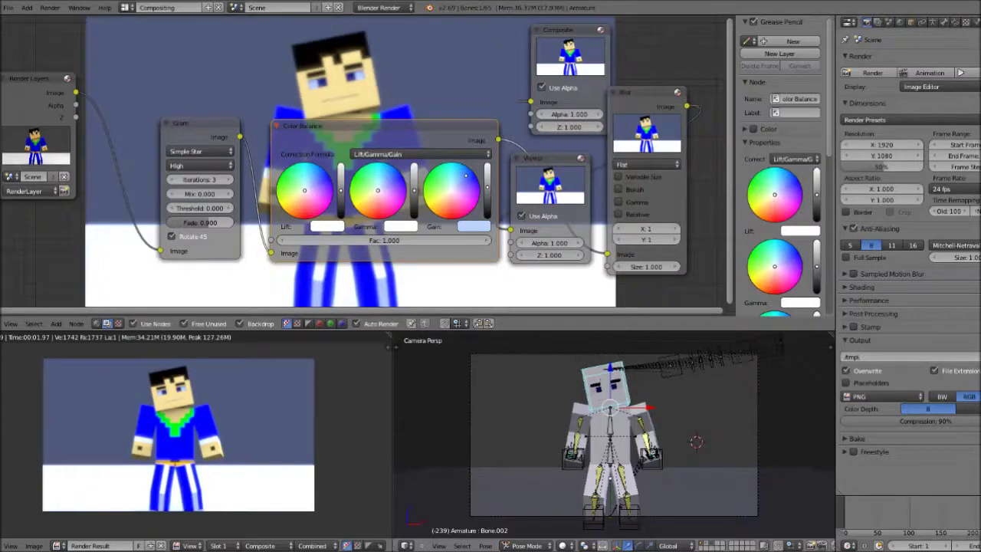
scroll(615, 435, "up", 5)
middle_click_drag(619, 339, 666, 536, "shift")
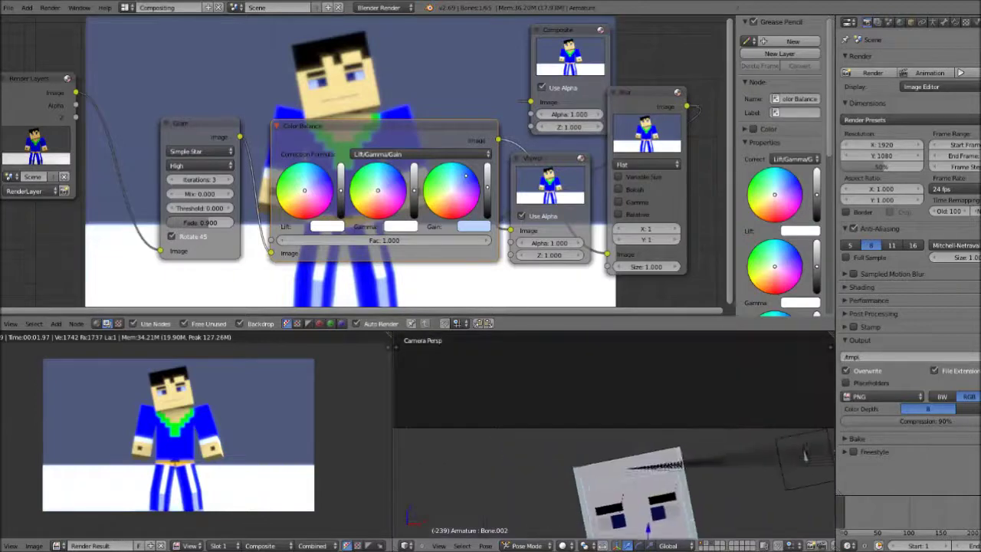
right_click(665, 502)
right_click(624, 504)
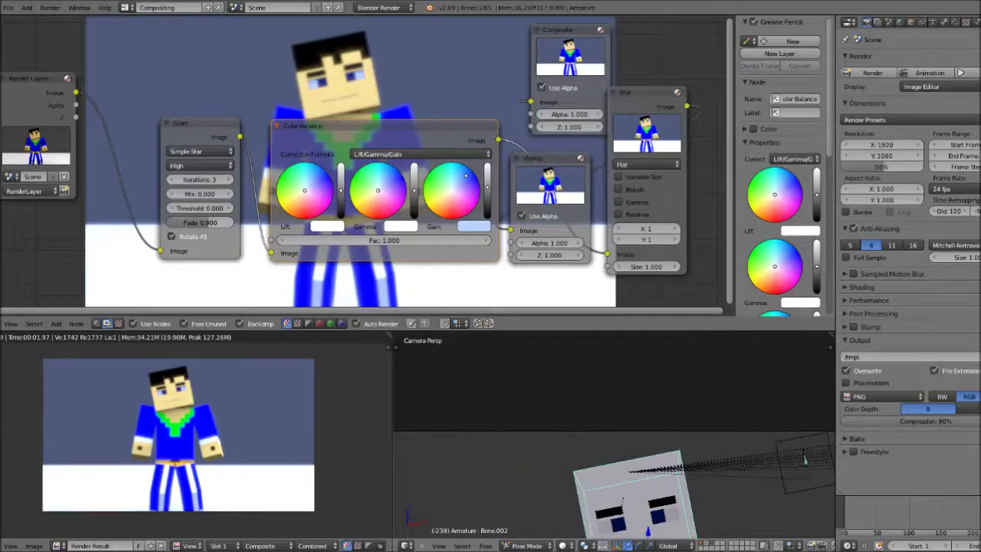
key("alt+r")
- Raise the character's left eyebrow slightly along the Z axis
right_click(675, 506)
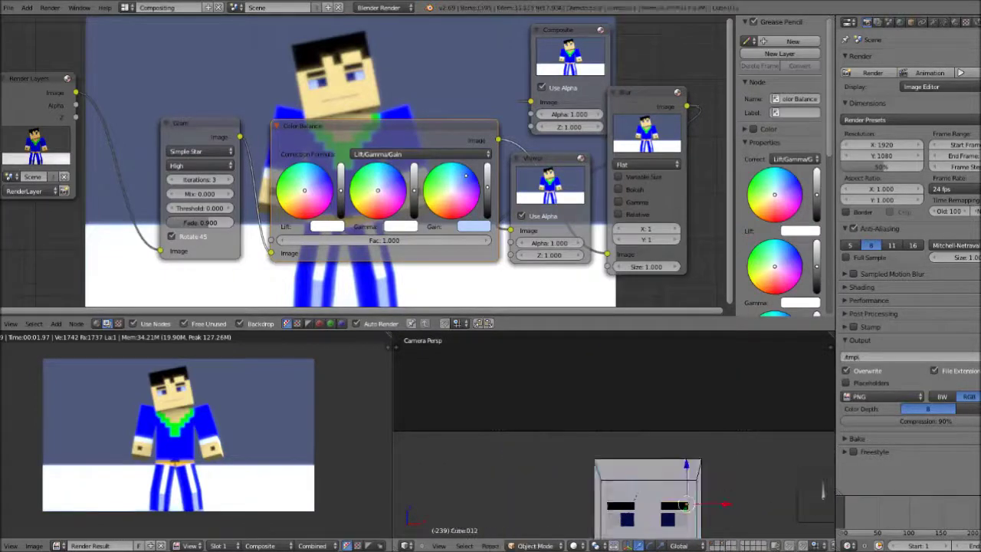
key("g")
key("z")
left_click(674, 501)
- Rotate the head bone so the head tilts toward the character's right shoulder, re-rendering the scene
right_click(696, 526)
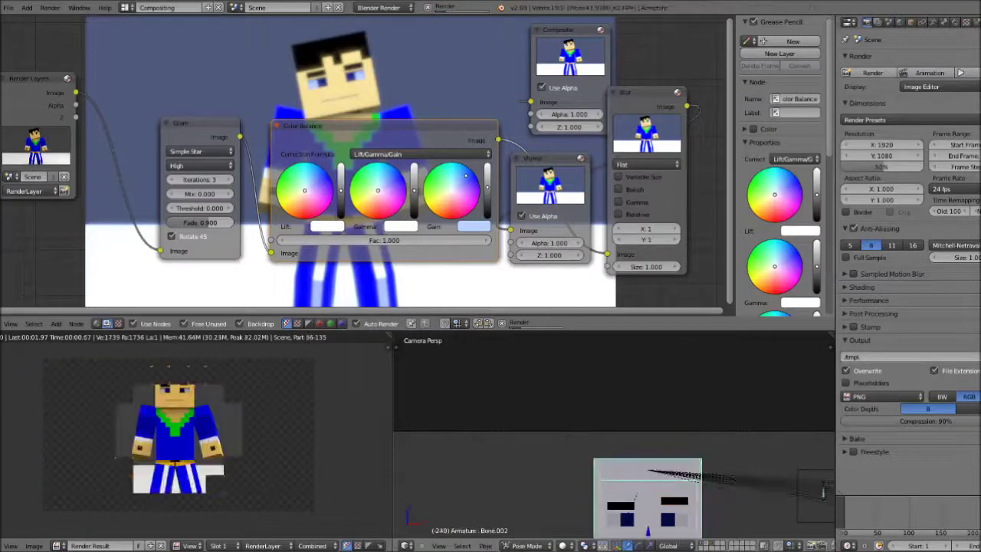
key("r")
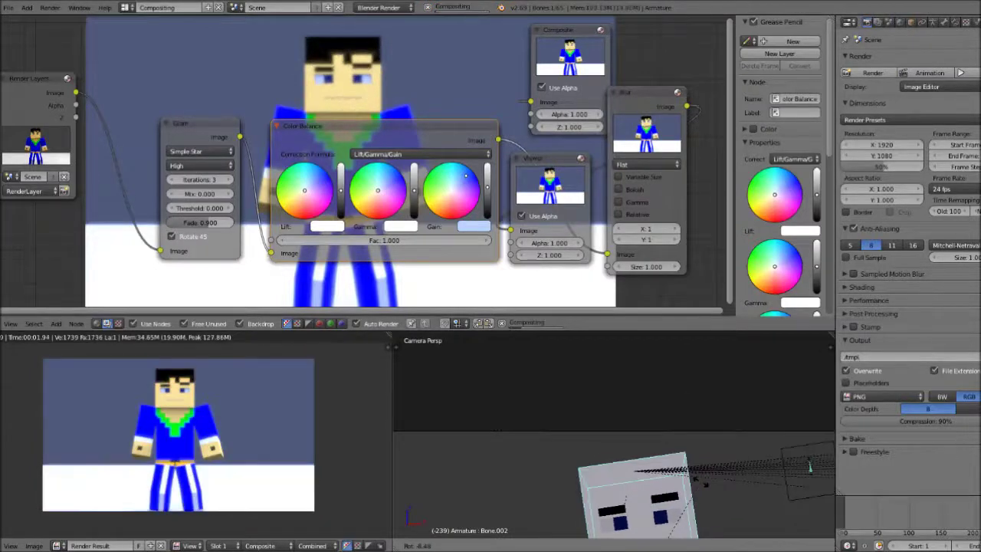
left_click(699, 482)
- Lower the MouthOpenAndside bone along the Z axis to open the character's mouth, re-rendering the scene
scroll(699, 482, "down", 1)
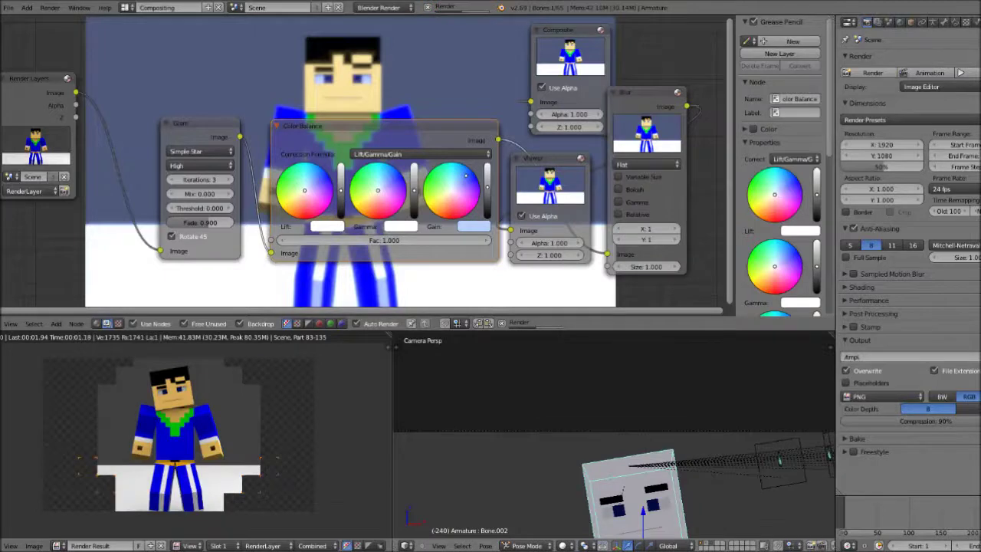
right_click(780, 461)
key("g")
key("z")
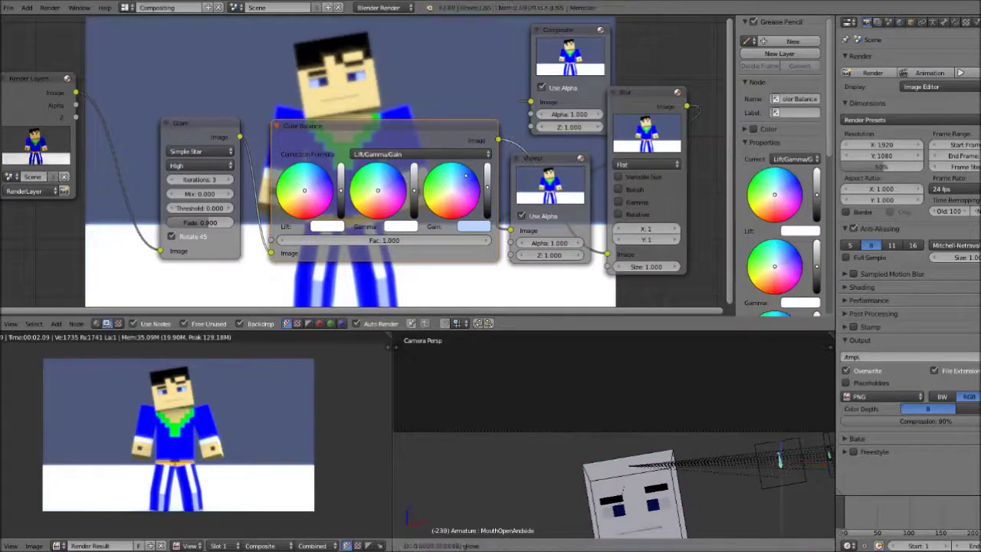
left_click(781, 471)
scroll(780, 472, "down", 1)
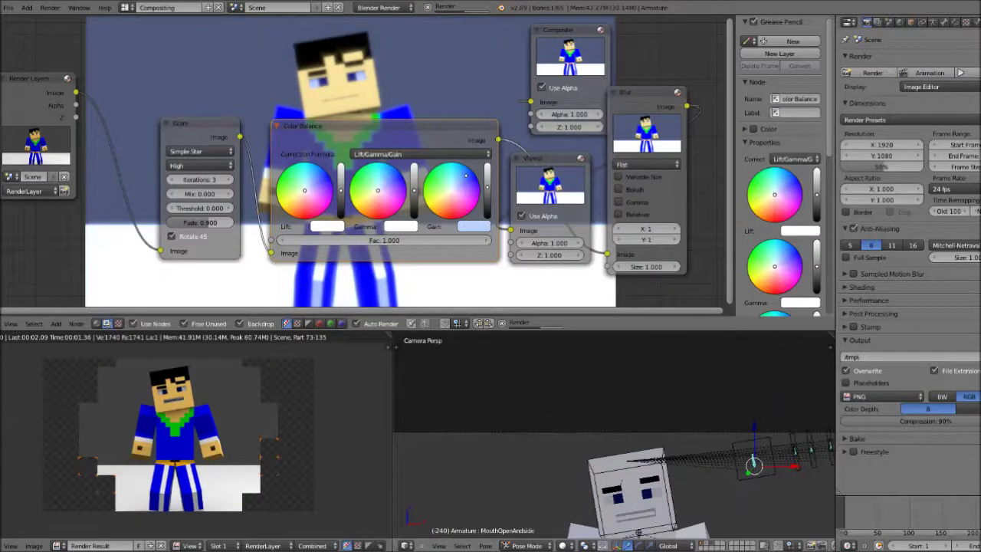
key("Left")
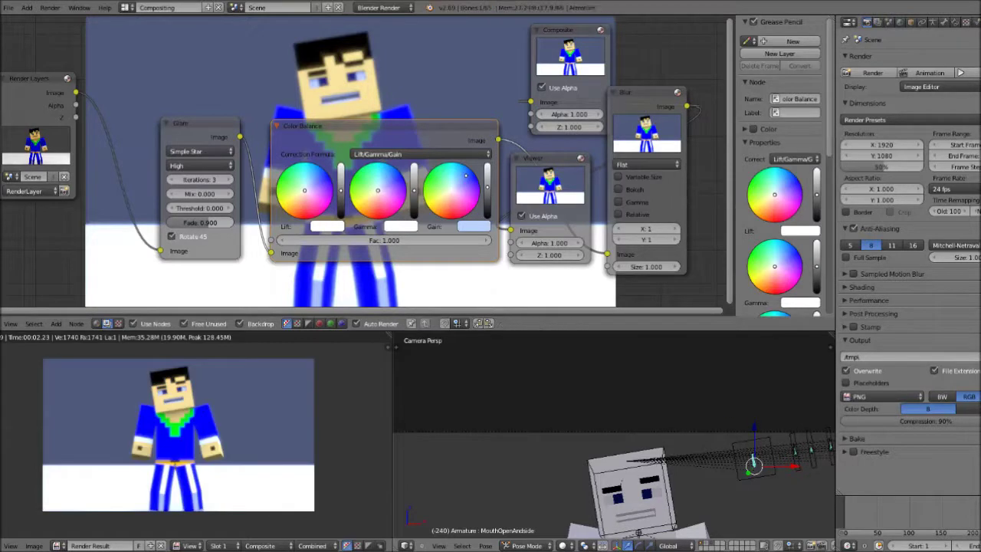
key("ctrl+z")
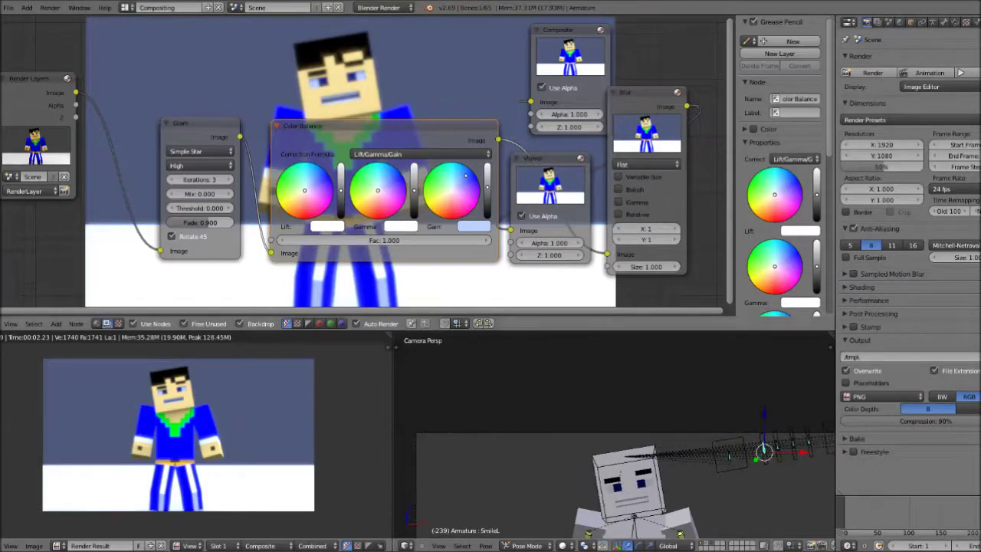
- Rearrange the compositing nodes with Glare closer to Render Layers, Viewer closer to Blur, and Color Balance between them
left_click(201, 133)
left_click_drag(201, 134, 182, 133)
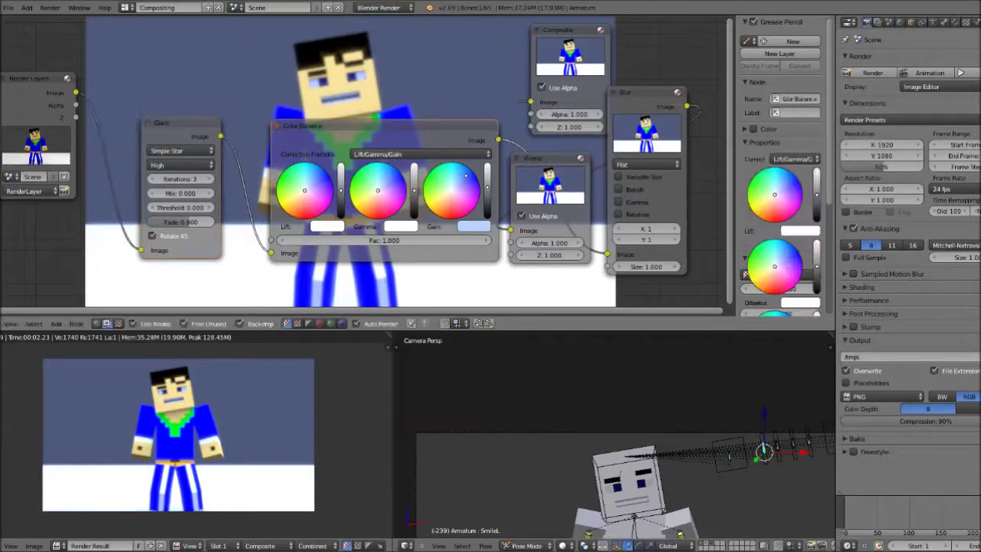
left_click_drag(330, 127, 374, 135)
left_click(56, 323)
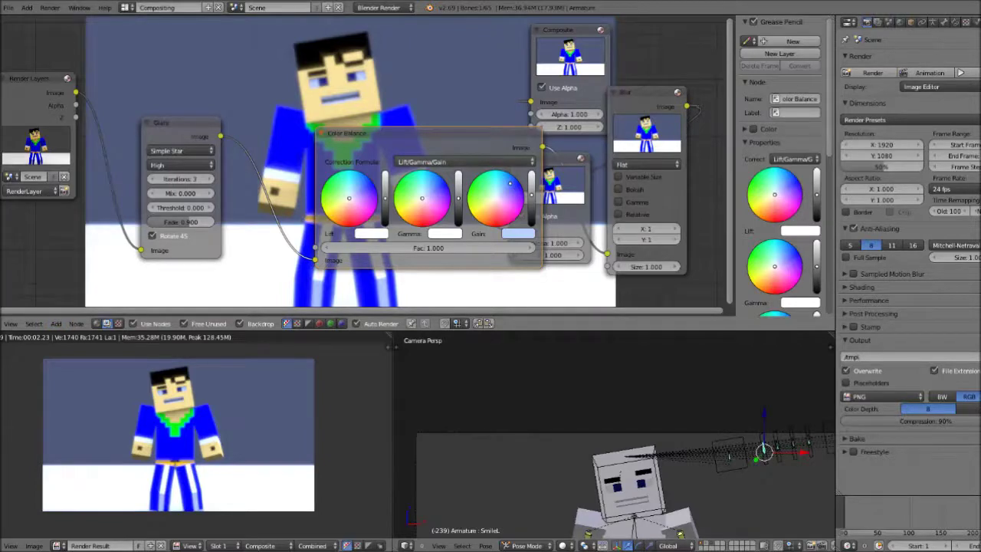
left_click_drag(458, 141, 351, 146)
left_click(547, 160)
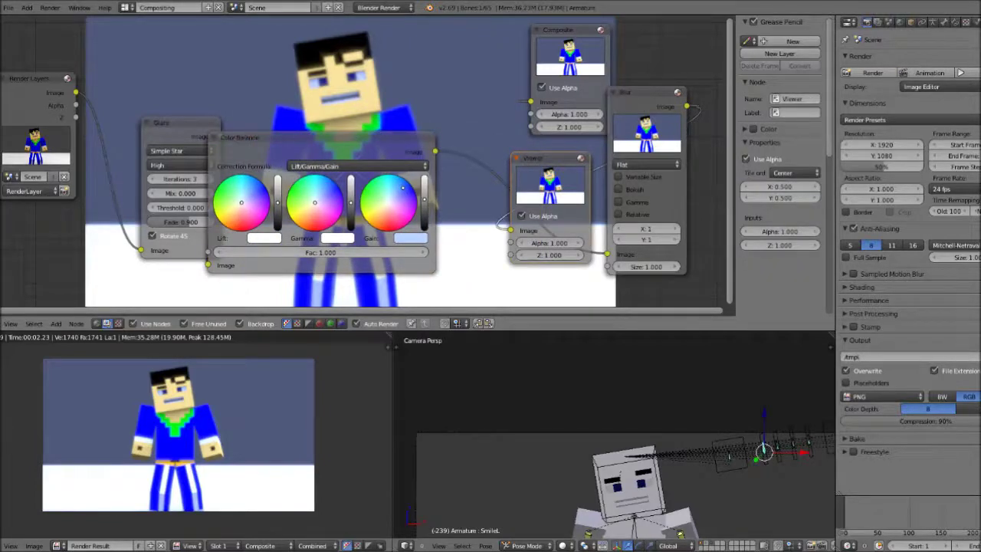
left_click_drag(547, 159, 566, 164)
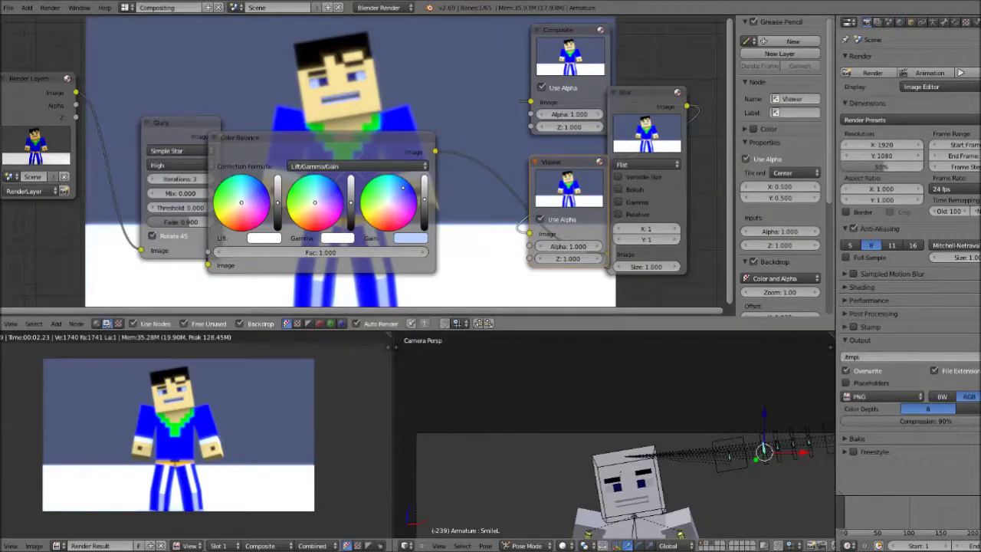
left_click(338, 138)
left_click_drag(253, 137, 326, 137)
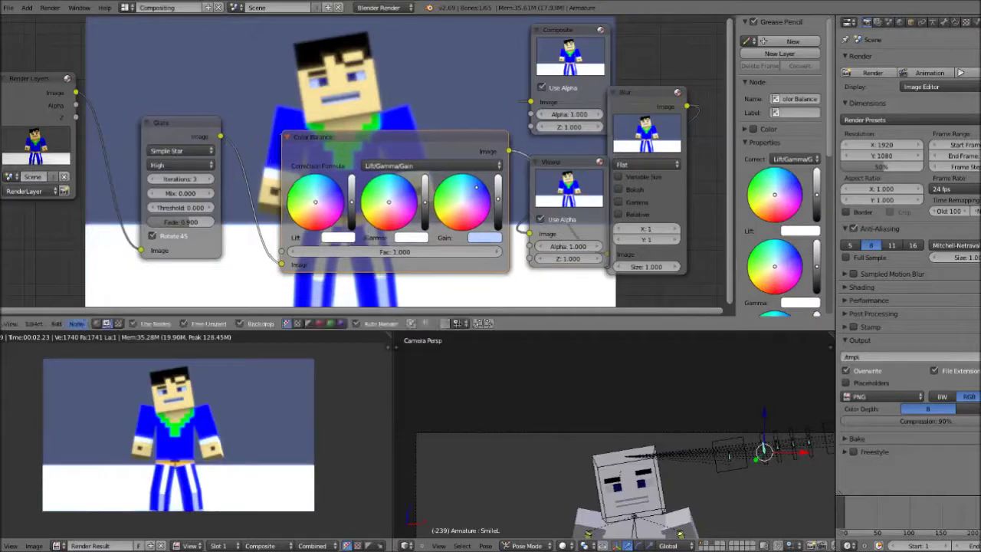
- Insert a Lens Distortion node between Glare and Color Balance, with Distort at 0.300 and Fit enabled
left_click(56, 323)
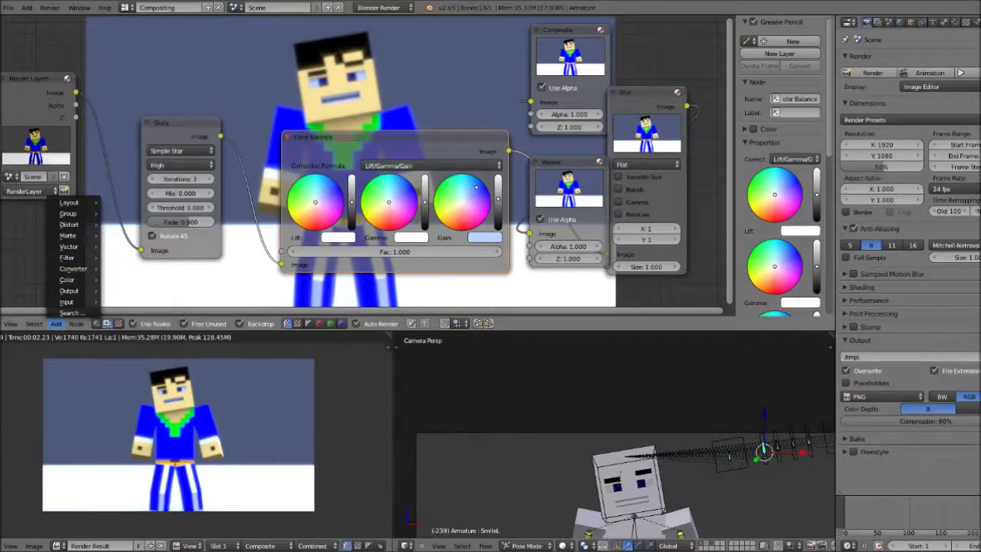
mouse_move(69, 224)
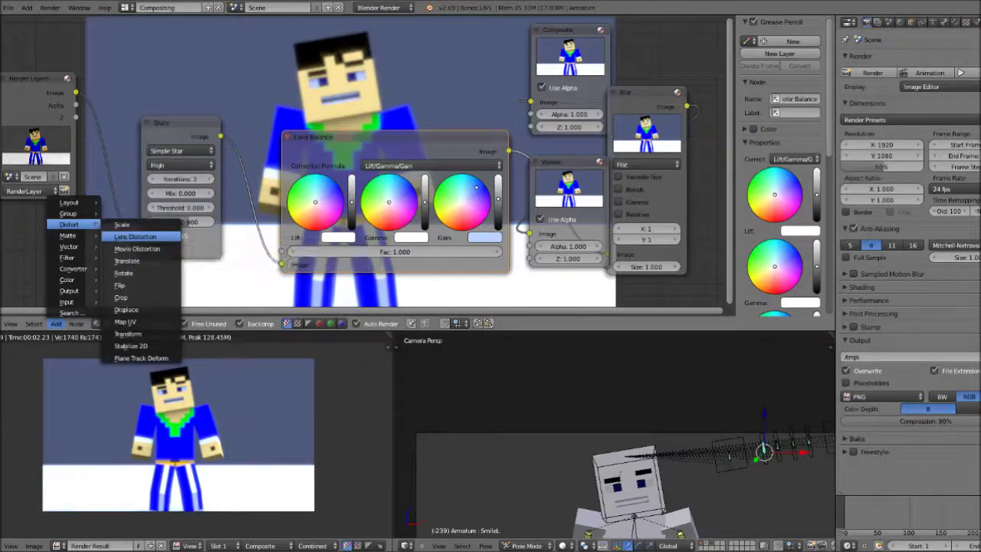
left_click(135, 236)
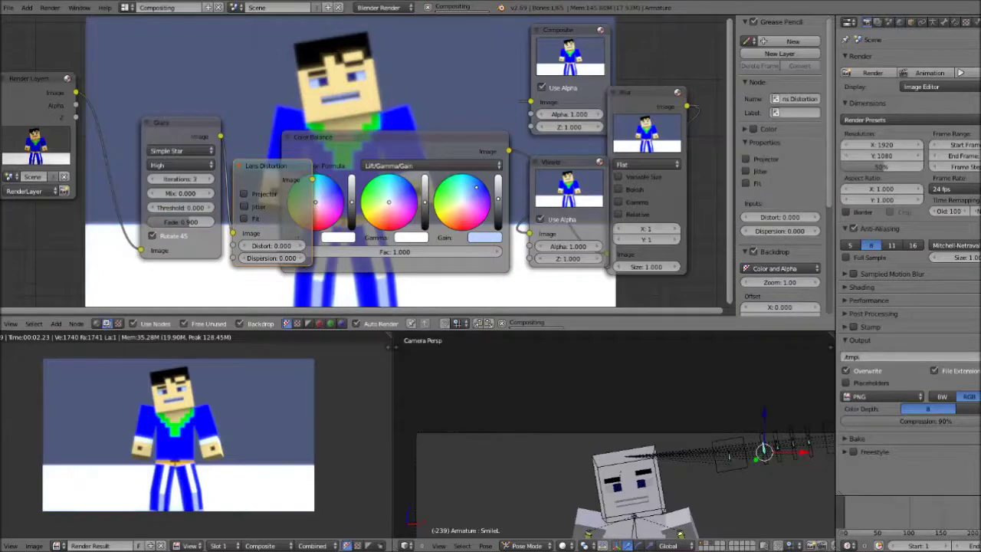
left_click_drag(261, 246, 306, 246)
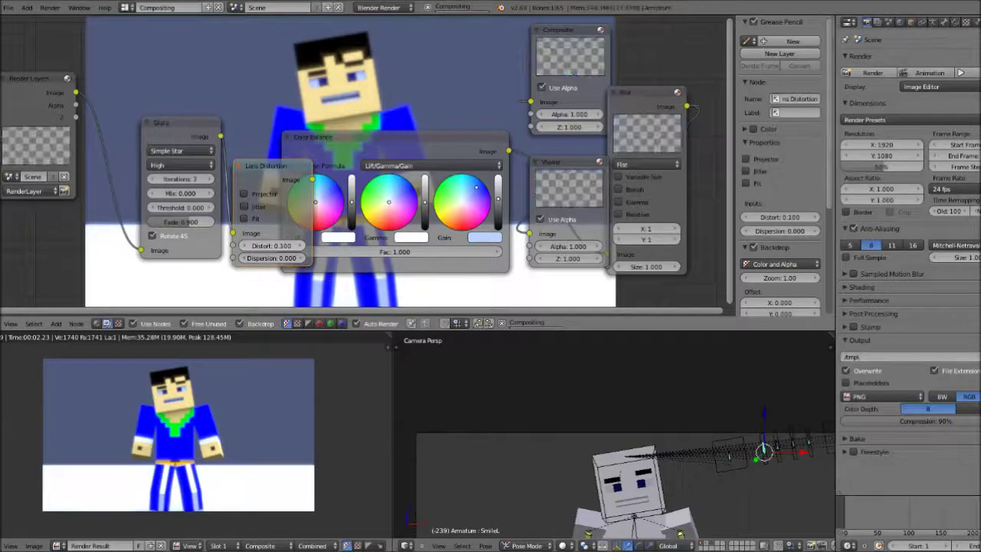
scroll(395, 252, "up", 1)
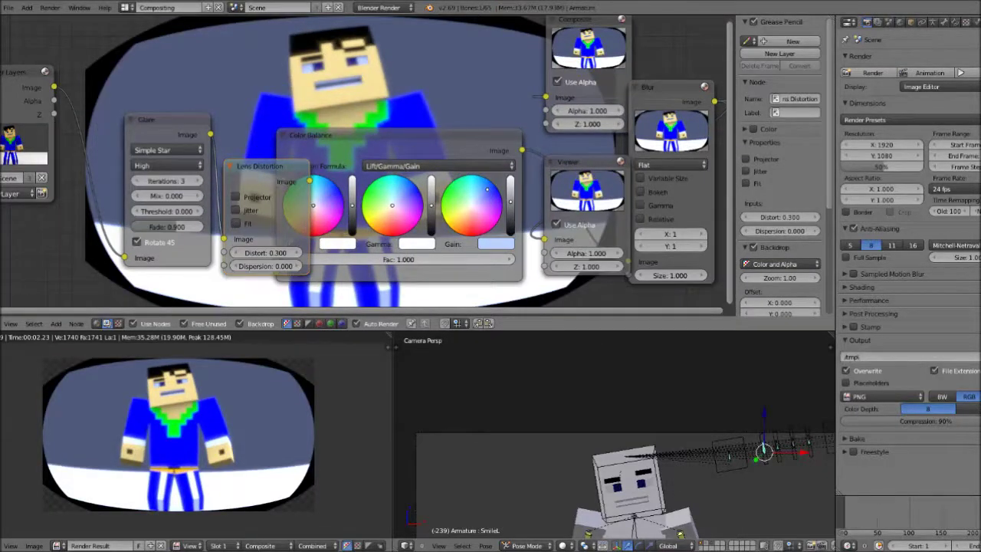
left_click(236, 223)
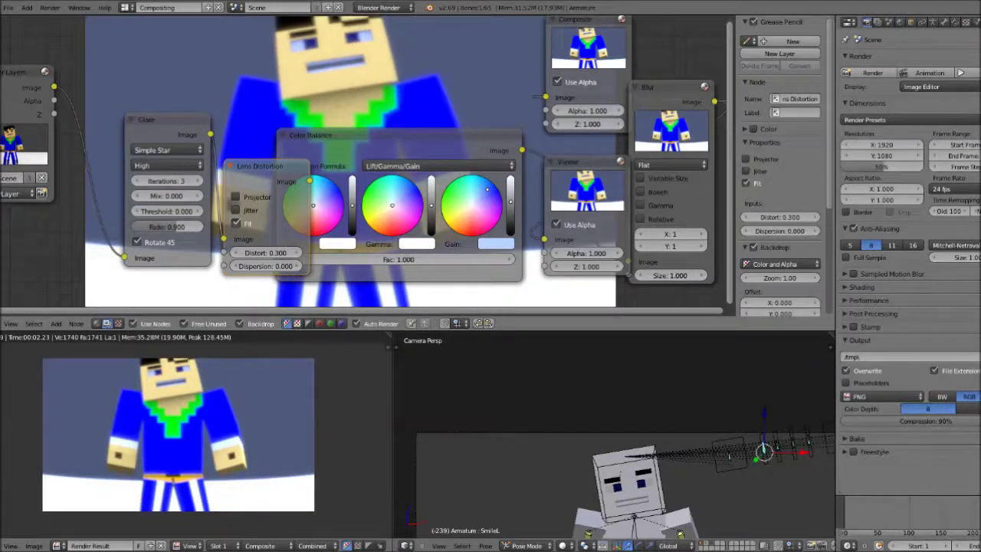
- Move the Color Balance node clear of Lens Distortion and set the Lens Distortion's Distort to 0.100
left_click(391, 273)
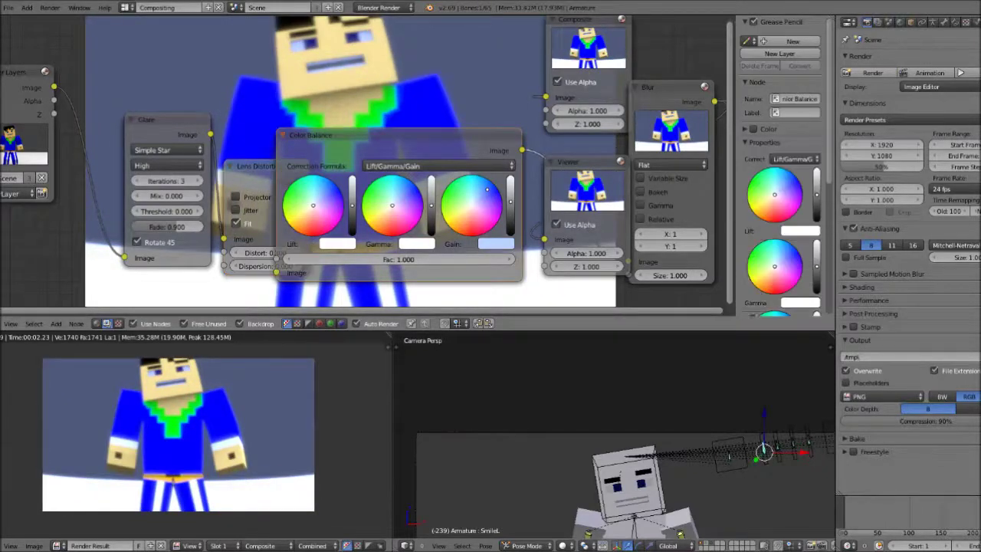
left_click_drag(399, 272, 640, 280)
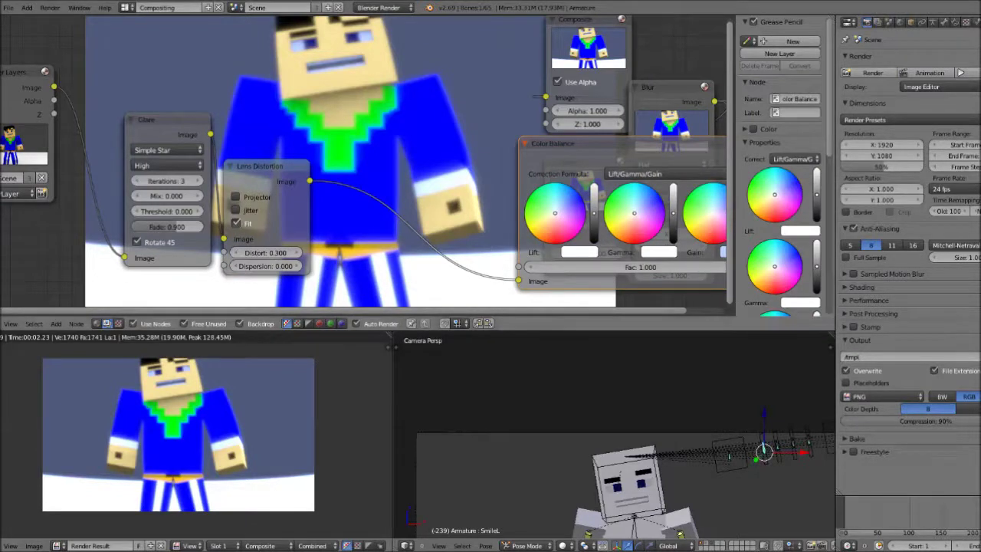
left_click(266, 253)
type("0.1")
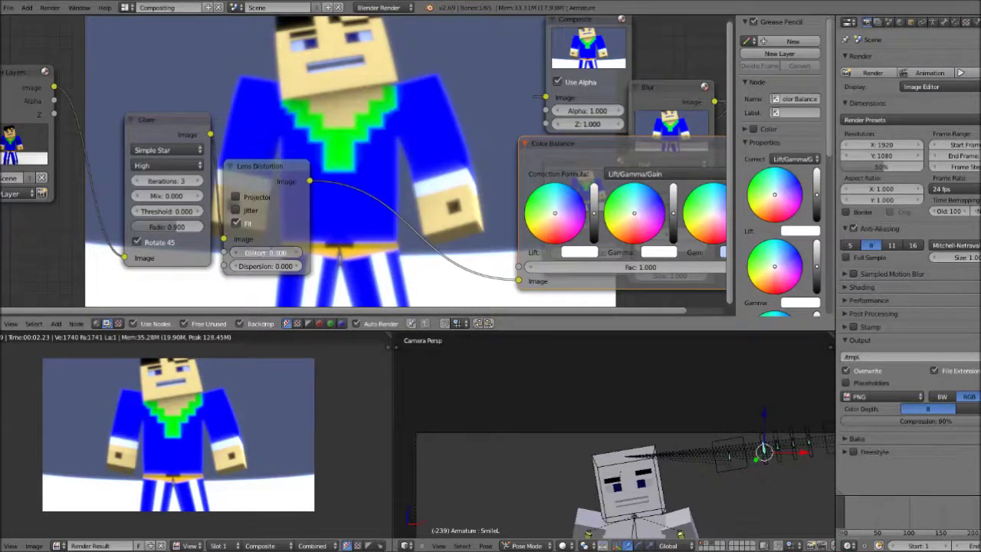
key("Return")
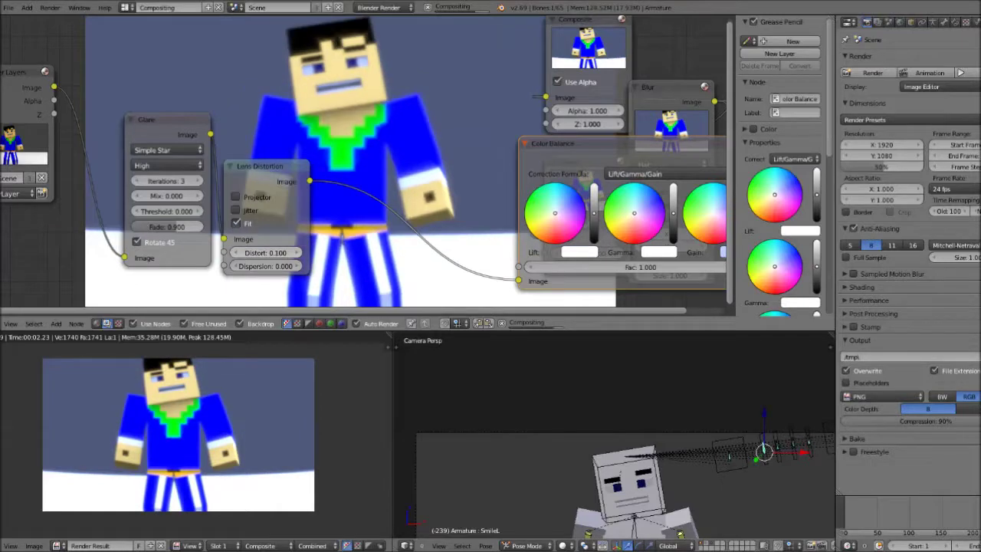
- Enable Jitter on the Lens Distortion node and set its Dispersion to 0.100
left_click(237, 210)
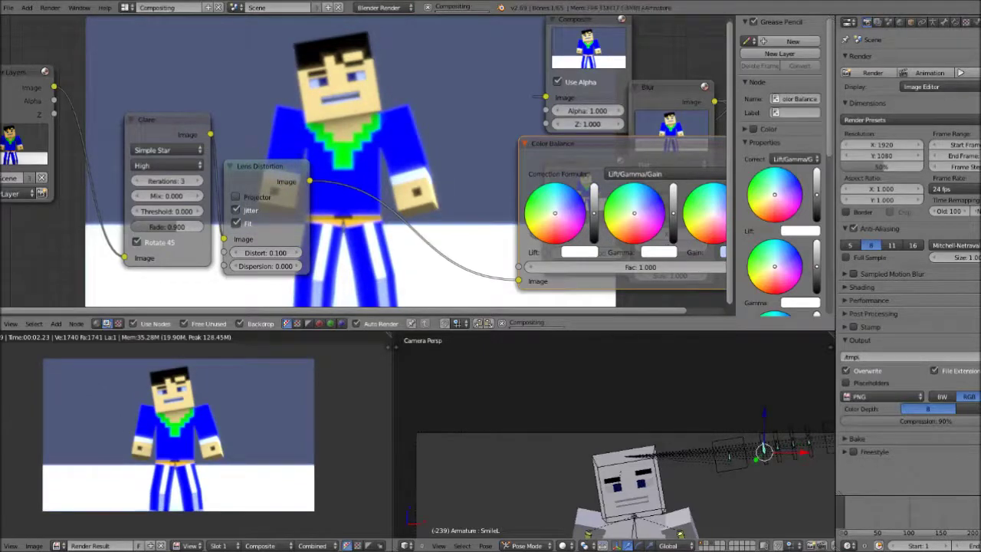
left_click(297, 266)
left_click(297, 266)
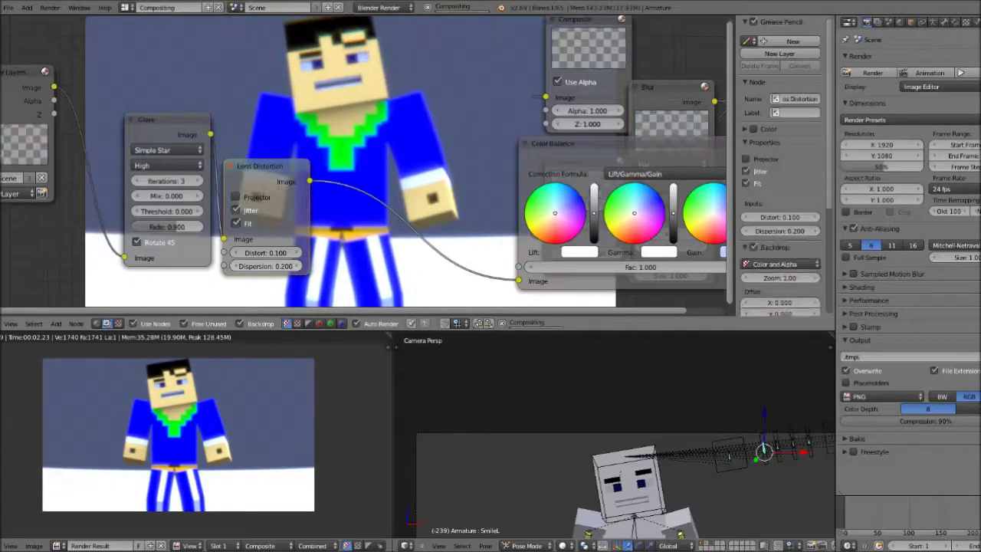
left_click(232, 266)
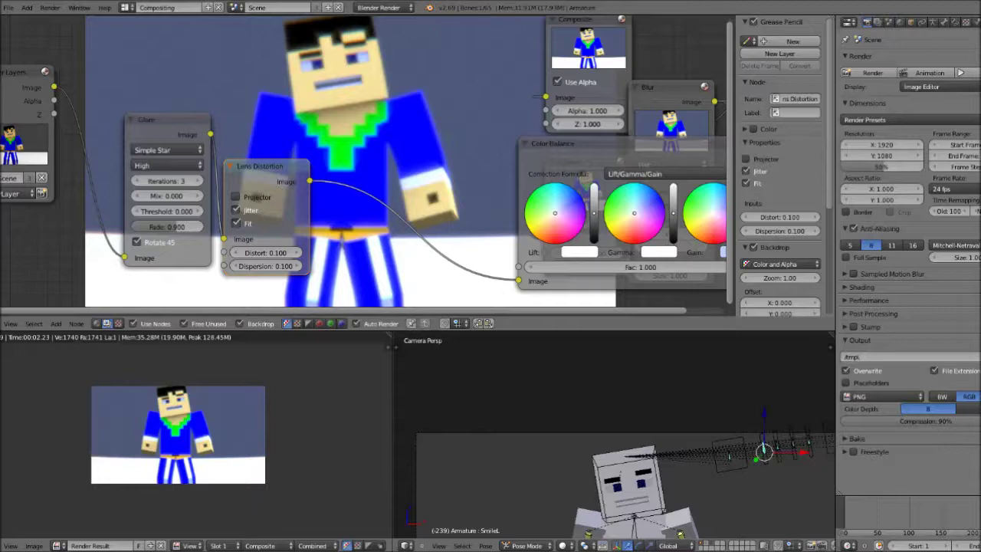
- Set the render resolution scale to 100% and render the scene
scroll(368, 161, "down", 2)
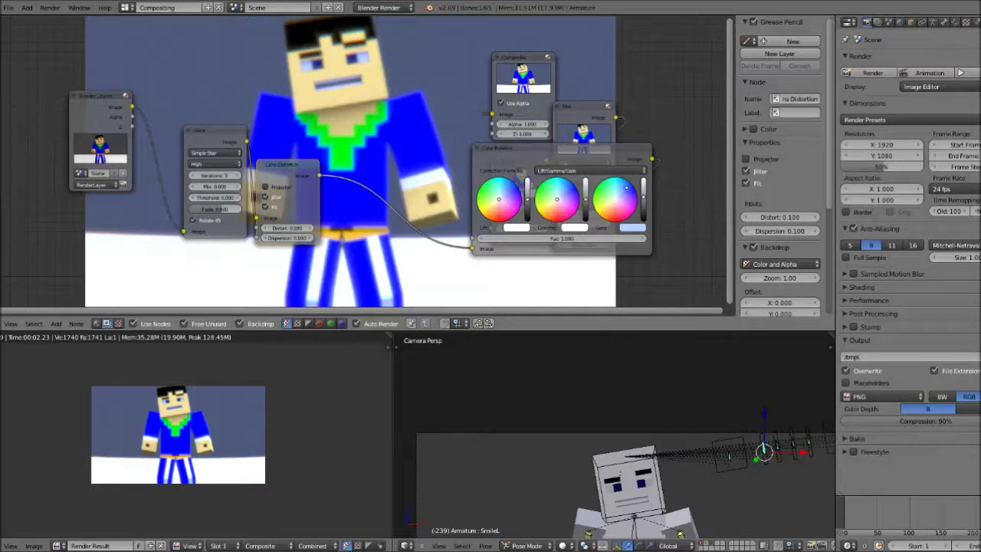
left_click_drag(889, 166, 948, 167)
key("F12")
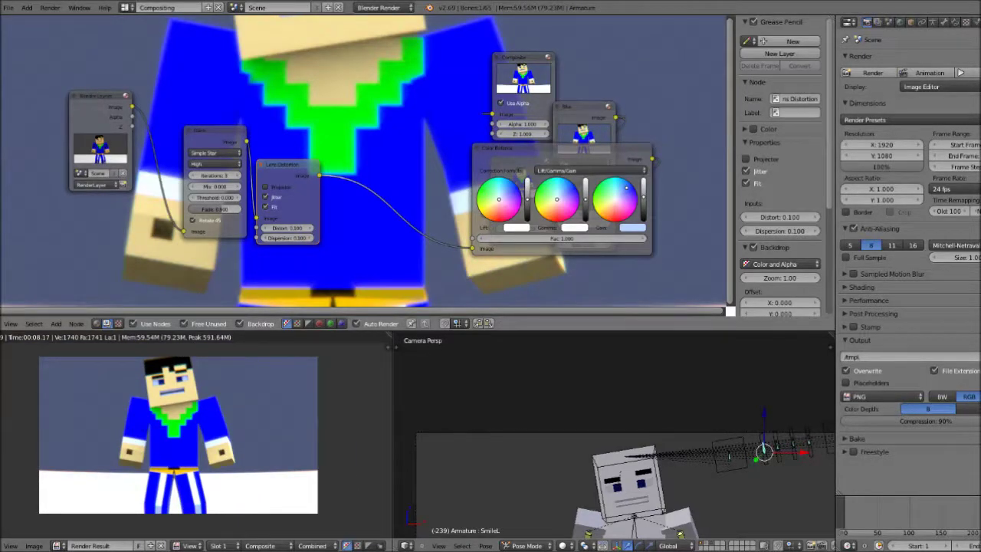
- Delete the Lens Distortion node and connect Glare's Image output to the Color Balance node's Image input
key("x")
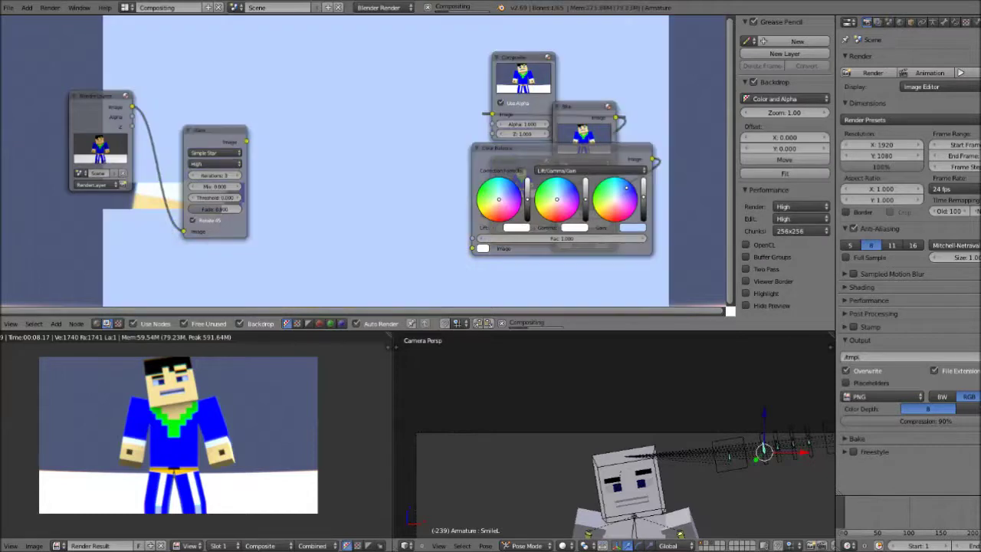
left_click_drag(246, 141, 473, 238)
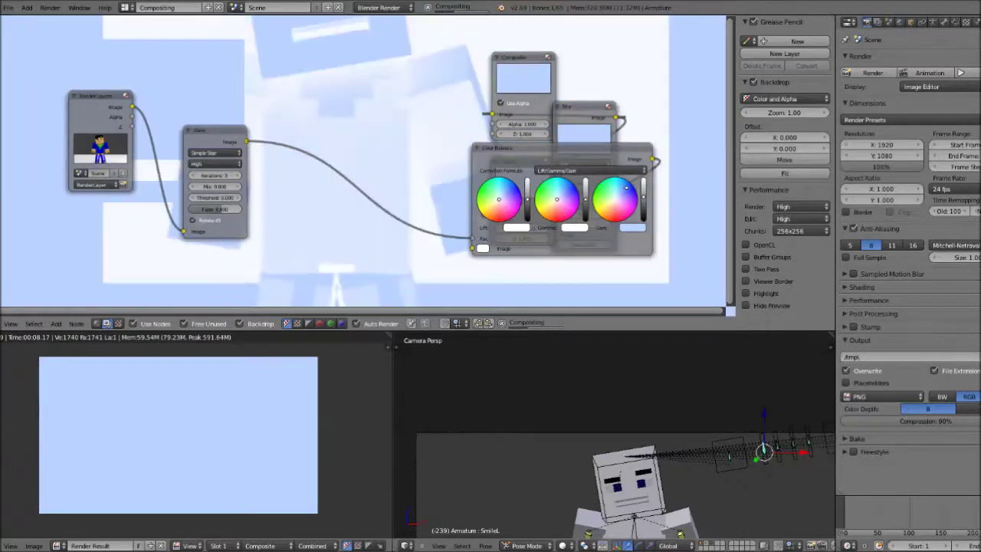
left_click_drag(473, 238, 473, 247)
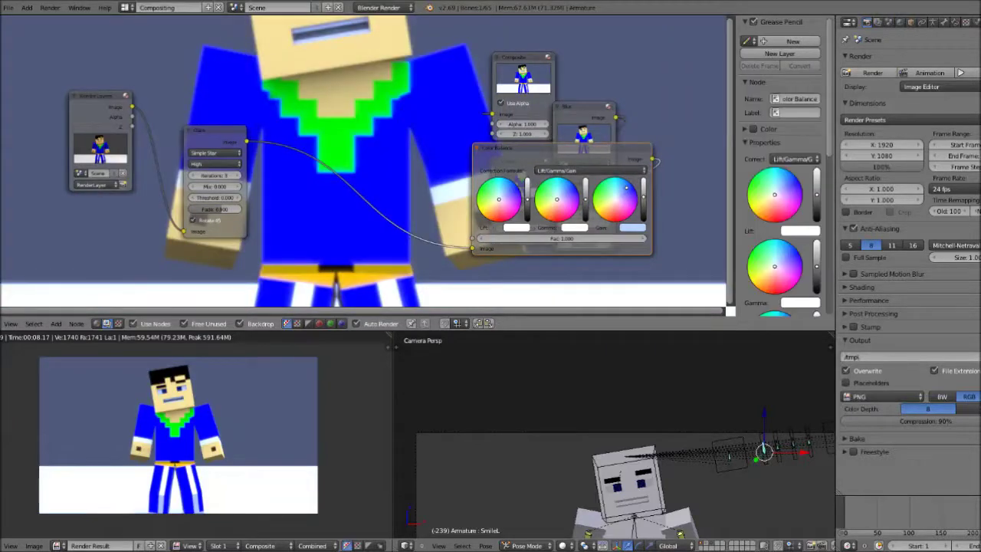
- Move the Color Balance node closer to Glare and shift its Gain colour from blue to a warm yellow-orange
left_click_drag(536, 149, 365, 150)
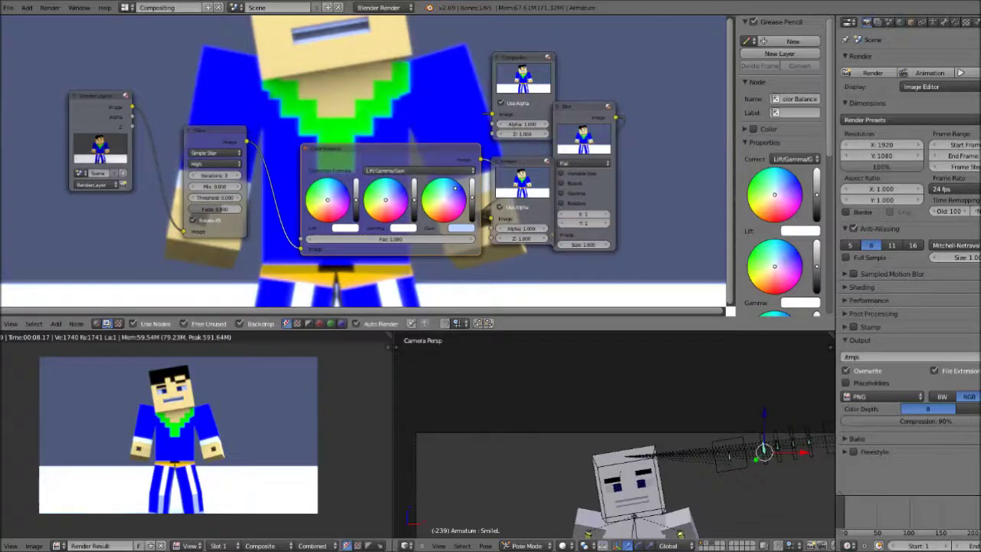
left_click_drag(455, 190, 434, 211)
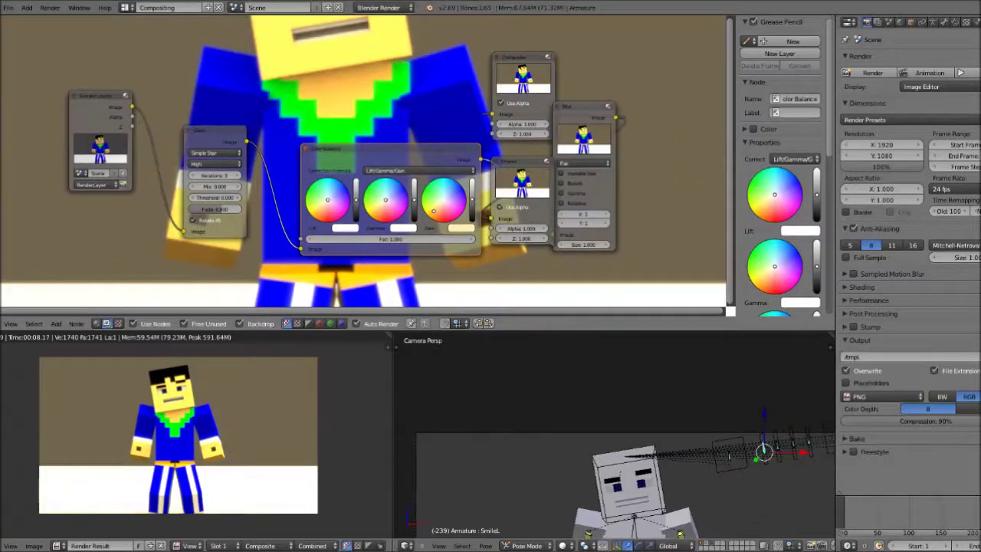
left_click_drag(434, 211, 436, 213)
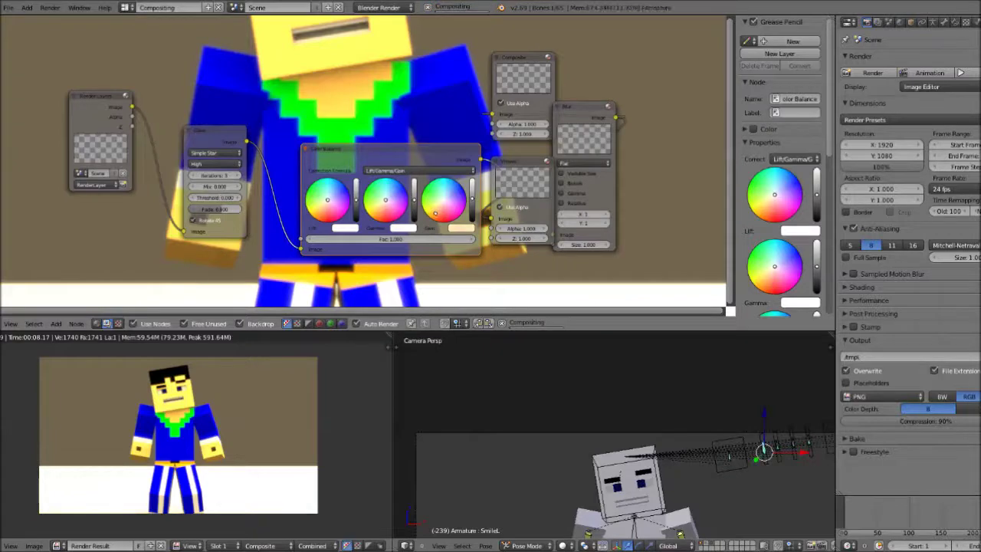
- Spread out the Viewer, Blur and Composite nodes and connect Glare's Image output to the Composite node's Image input
left_click_drag(519, 163, 744, 150)
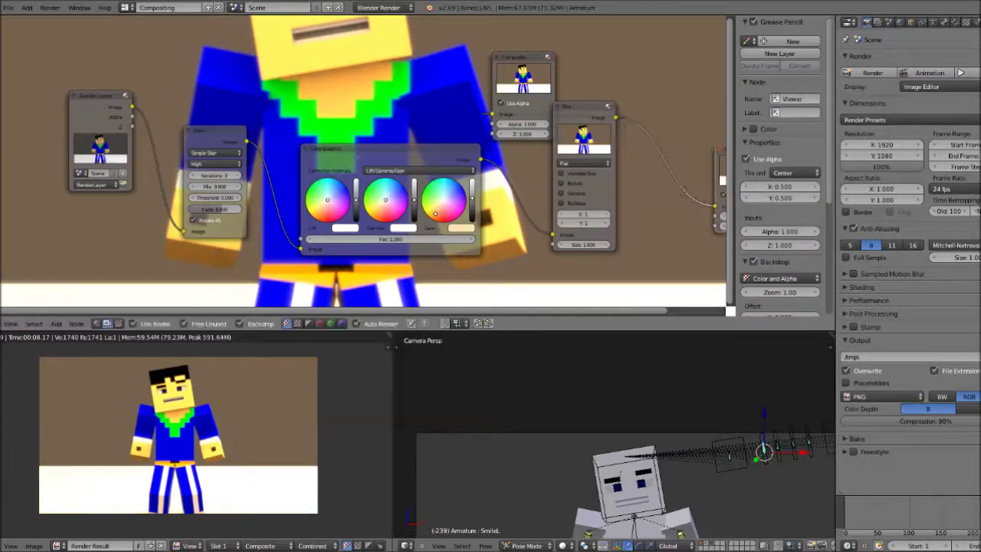
left_click(587, 109)
left_click_drag(586, 109, 657, 177)
left_click_drag(525, 58, 600, 54)
left_click_drag(247, 142, 568, 111)
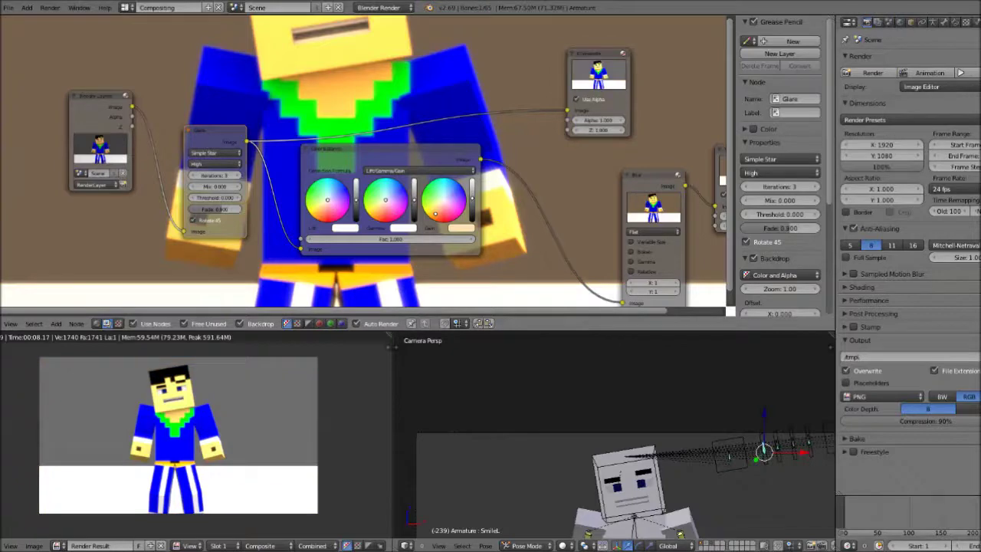
- Place the Viewer beside the Composite node, move Blur next to Color Balance, and feed Blur's Image output into Composite
scroll(356, 158, "down", 1)
scroll(339, 166, "down", 1)
scroll(351, 159, "down", 6)
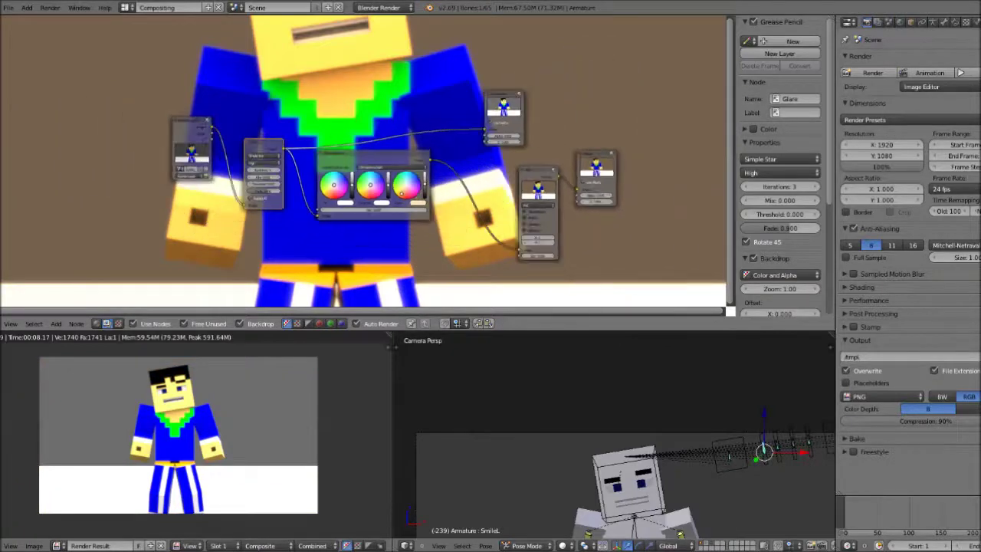
scroll(351, 159, "up", 2)
left_click(596, 156)
left_click_drag(597, 165, 578, 104)
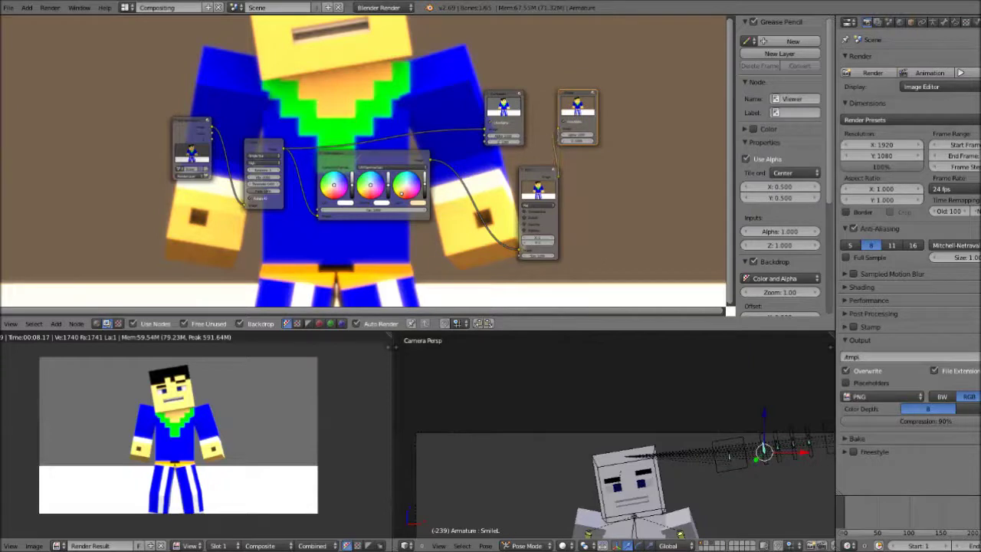
scroll(364, 161, "up", 1)
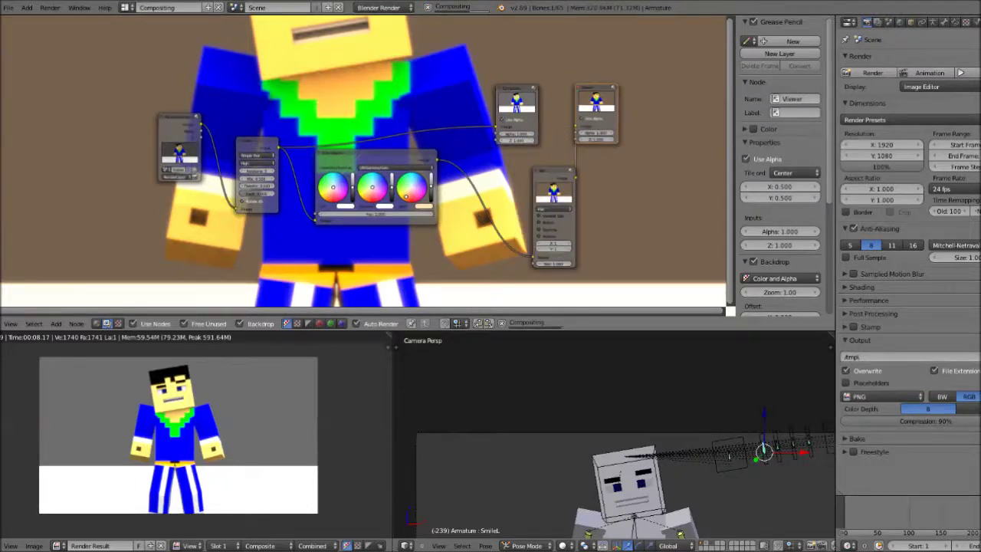
left_click_drag(596, 111, 593, 110)
left_click_drag(553, 180, 499, 157)
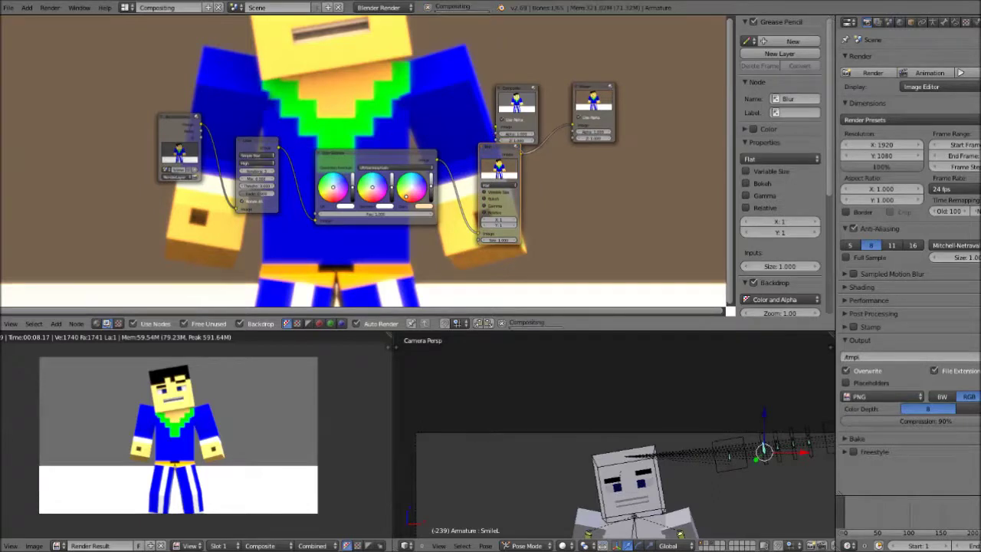
left_click_drag(498, 147, 497, 155)
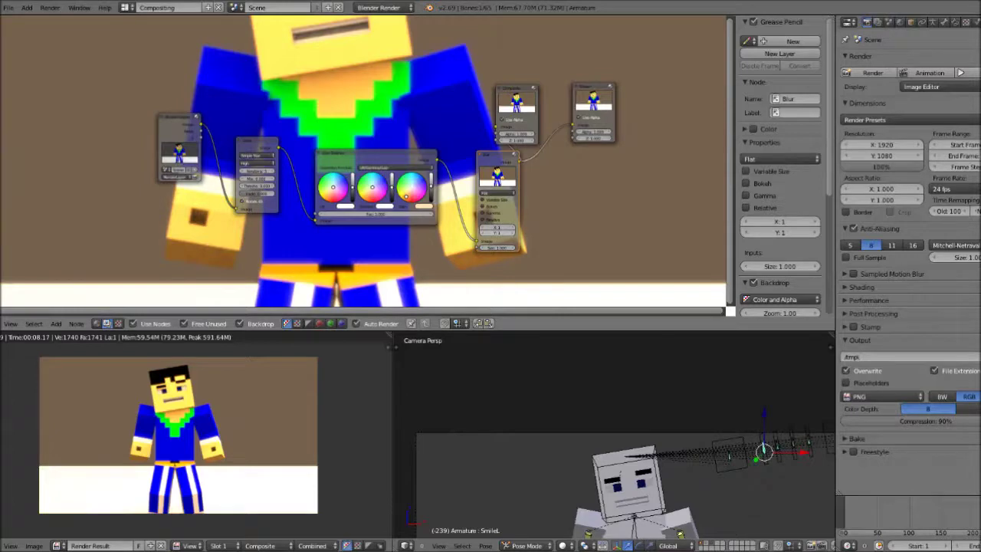
- Set the Glare node's Threshold to 0.100
scroll(364, 161, "up", 2)
scroll(345, 157, "up", 1)
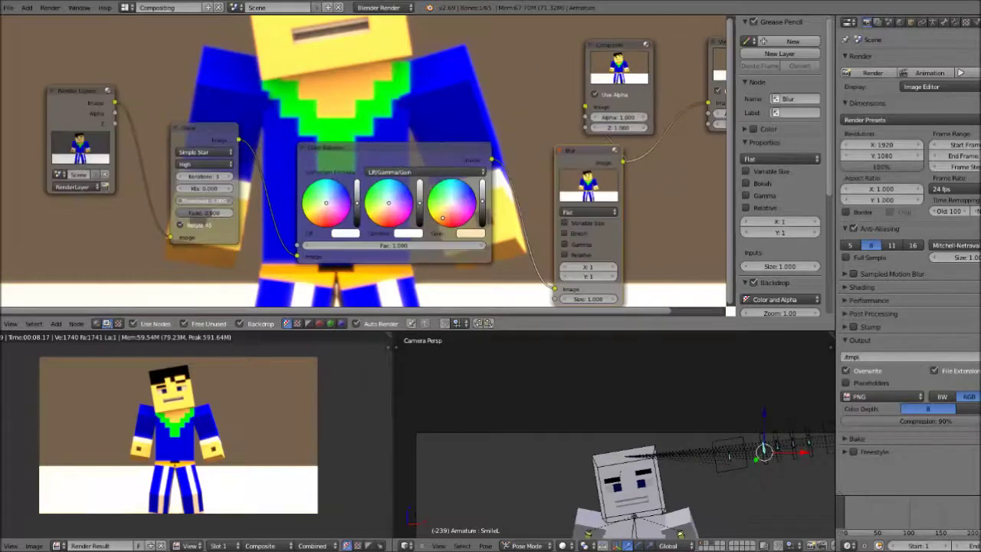
left_click(230, 201)
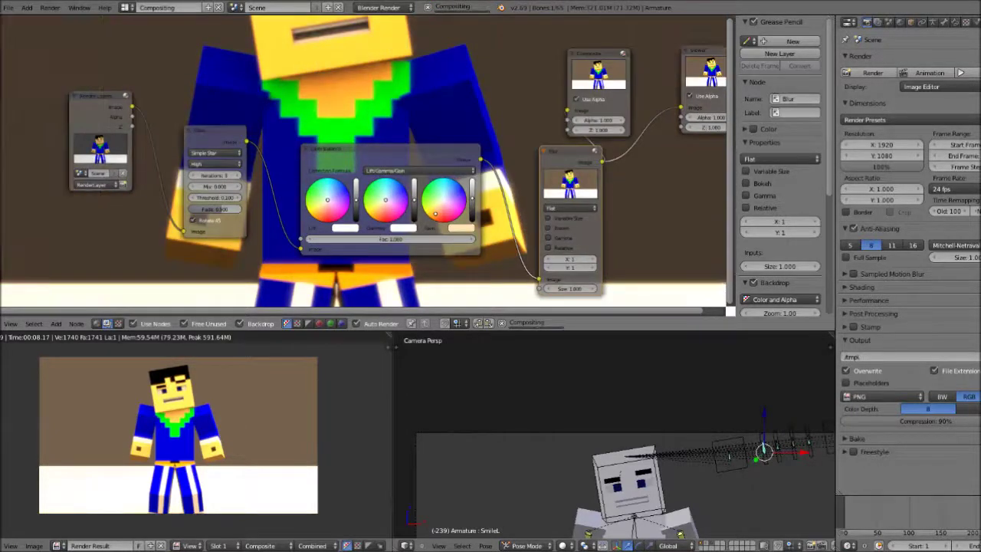
scroll(222, 199, "down", 1)
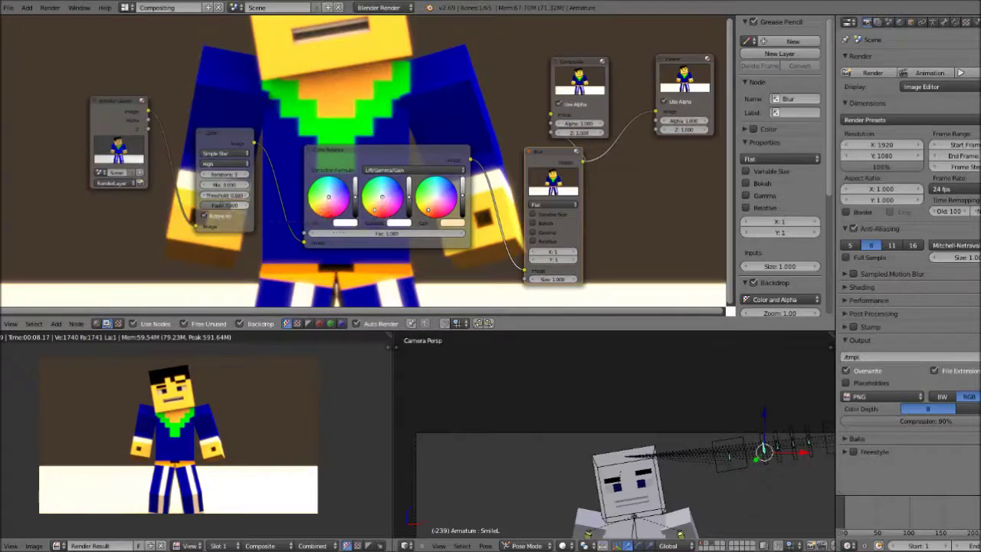
- Change the Glare node's type to Ghosts and its quality to Low, and inspect the render result up close
left_click(225, 154)
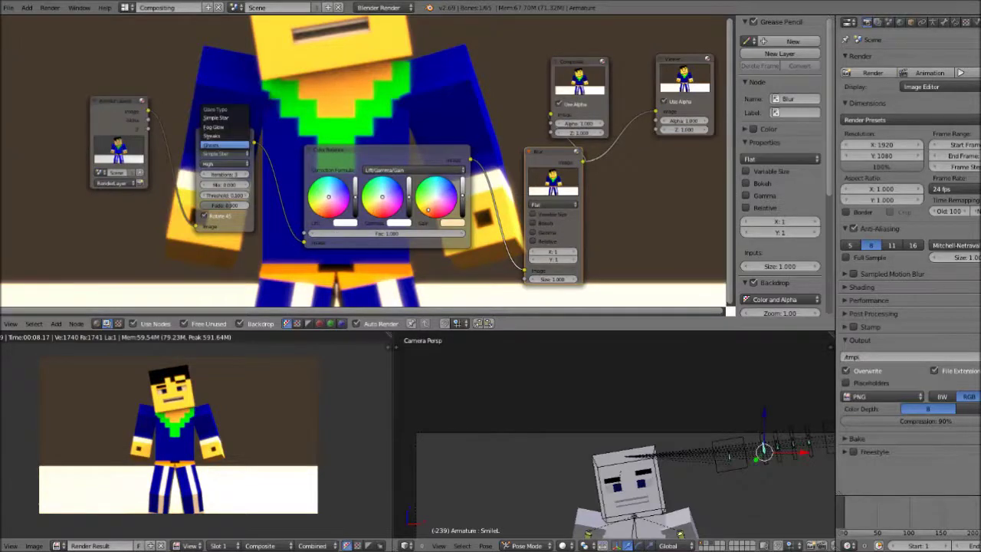
left_click(222, 125)
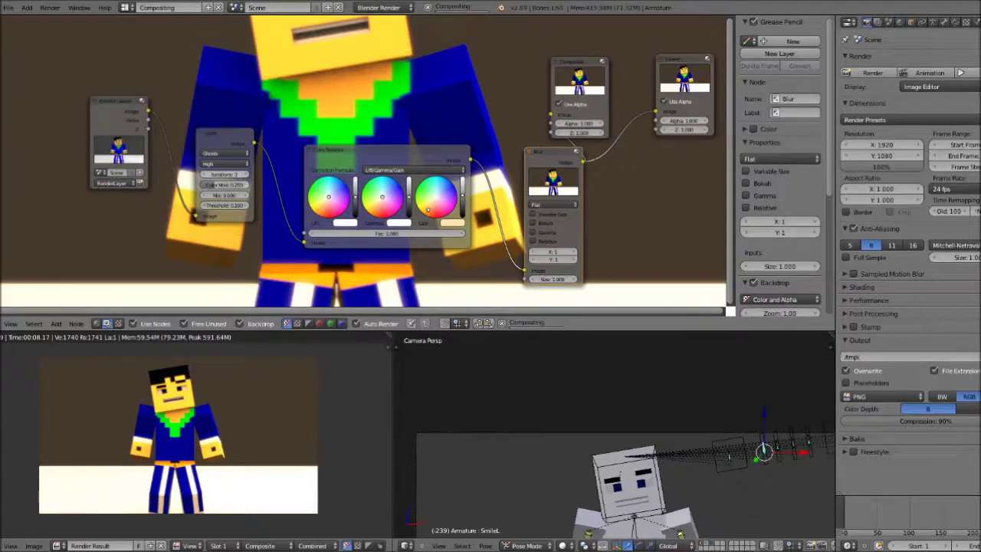
left_click(225, 163)
left_click(217, 138)
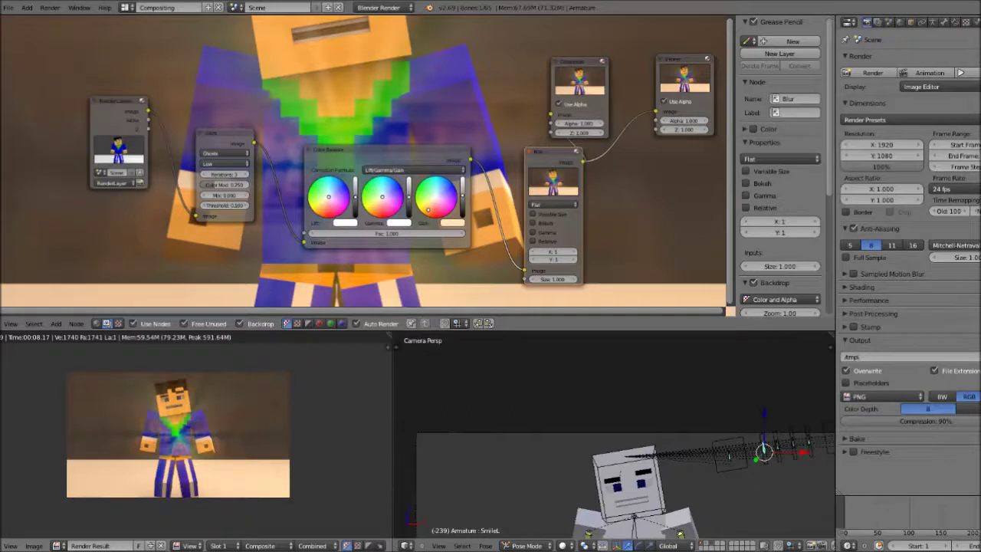
scroll(178, 435, "down", 1)
scroll(178, 435, "up", 4)
scroll(177, 435, "down", 1)
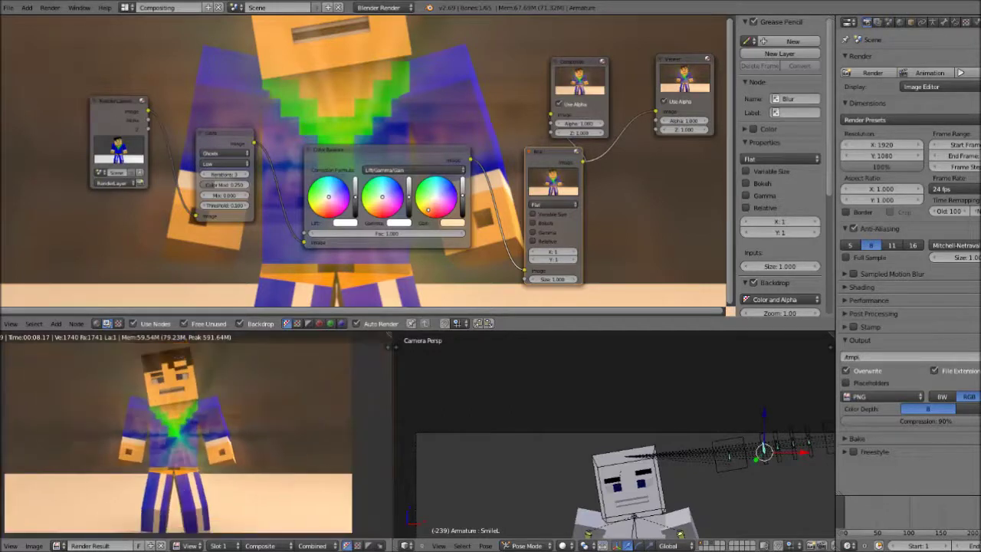
scroll(178, 436, "down", 3)
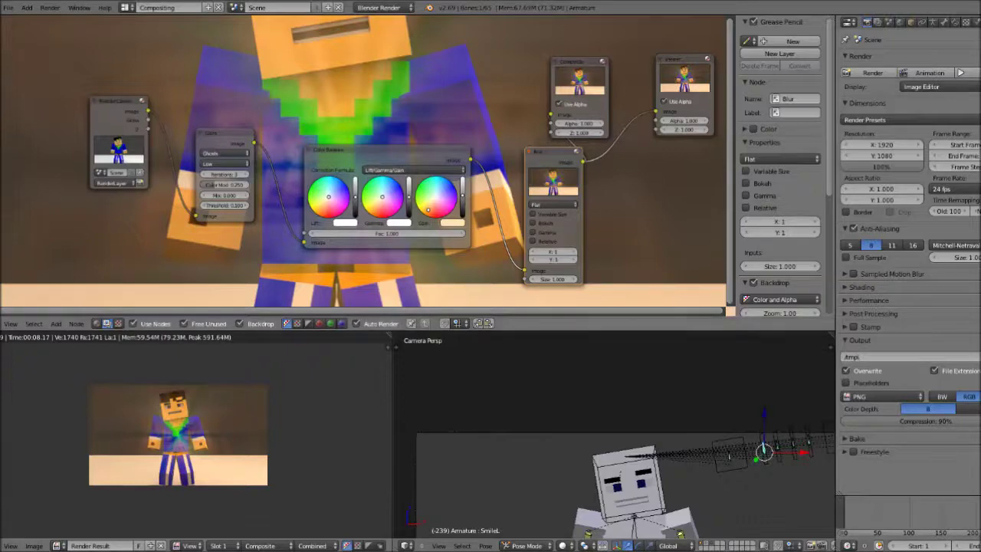
- Switch to the Default screen layout, render the scene with the compositing applied, and return to the 3D view
left_click(125, 8)
left_click(135, 59)
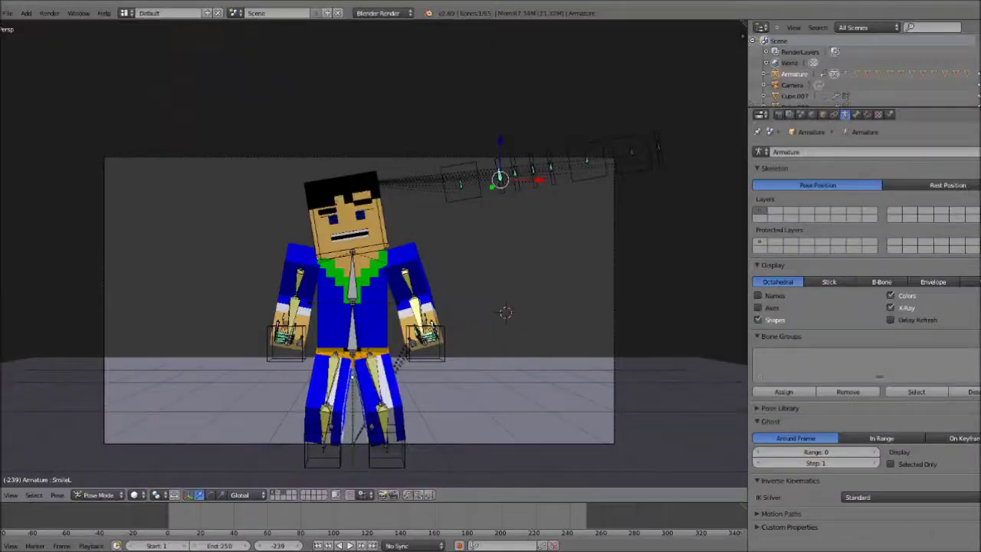
middle_click_drag(260, 191, 383, 245)
mouse_move(411, 339)
middle_mouse_down()
mouse_move(460, 342)
mouse_move(429, 338)
middle_mouse_up()
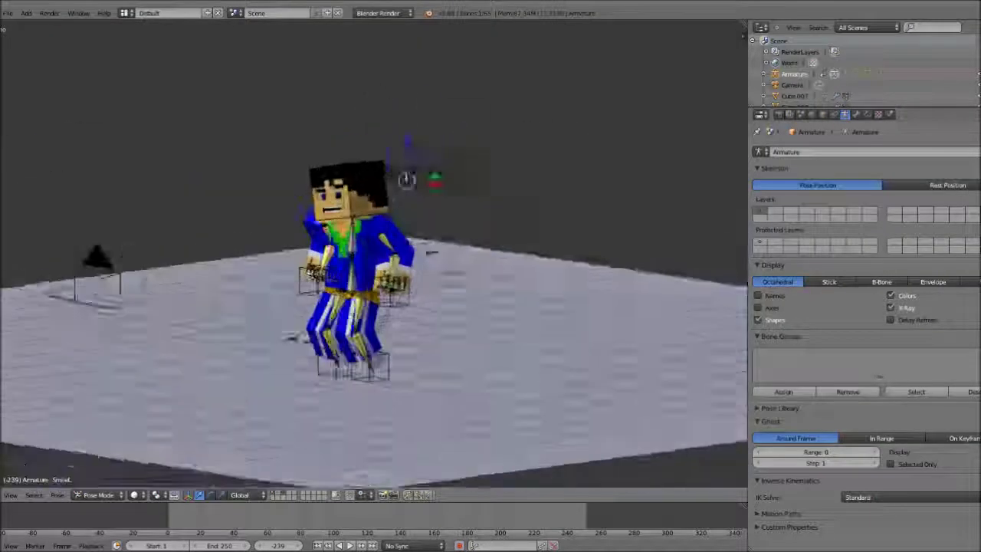
key("F12")
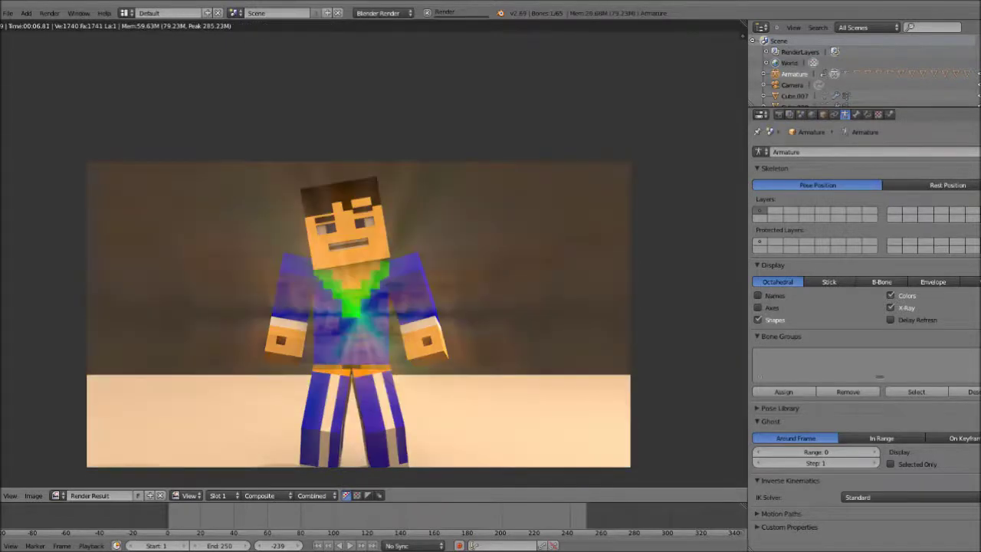
key("Escape")
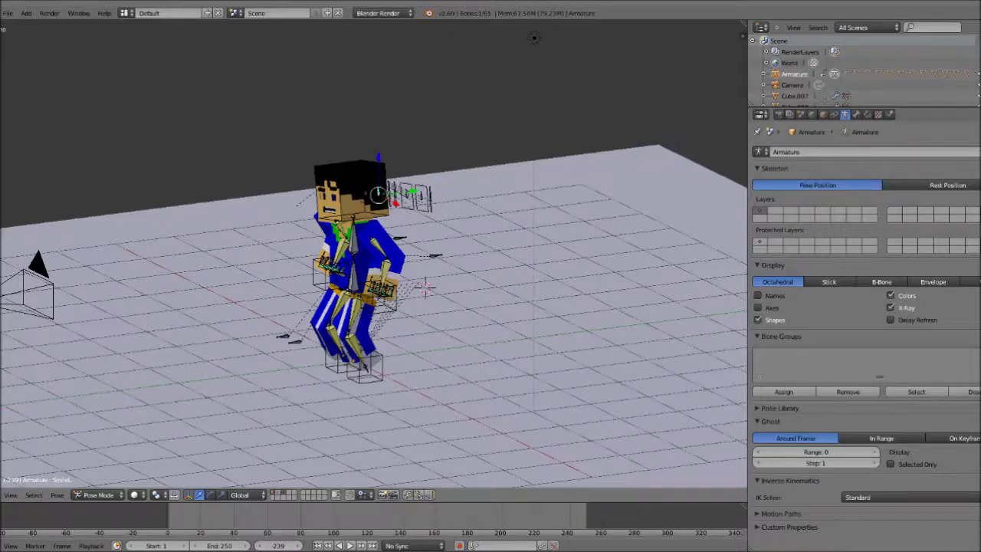
- Select the lower finger bones of the character's left hand and rotate them together to bend the fingers
scroll(374, 254, "up", 8)
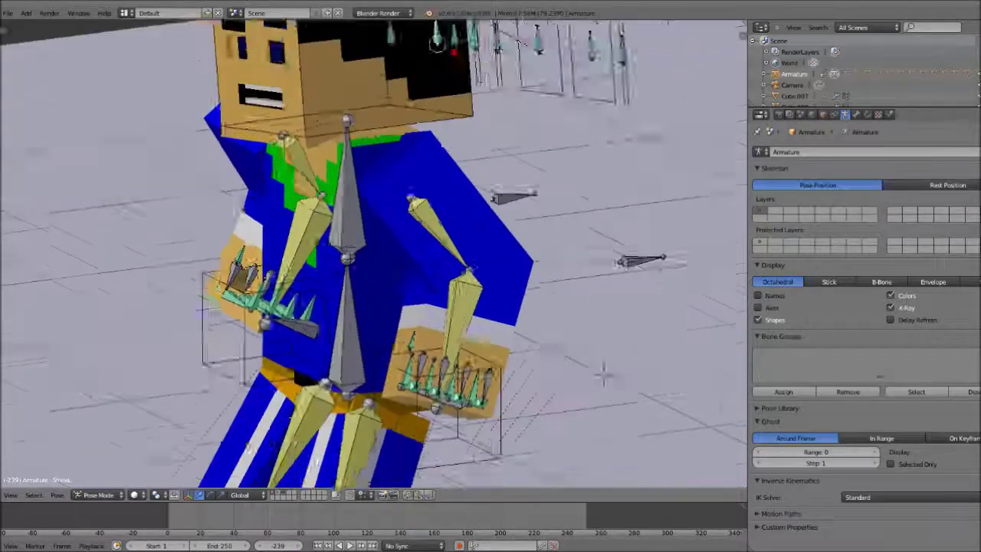
middle_click_drag(648, 395, 525, 285, "shift")
right_click(322, 306, "shift")
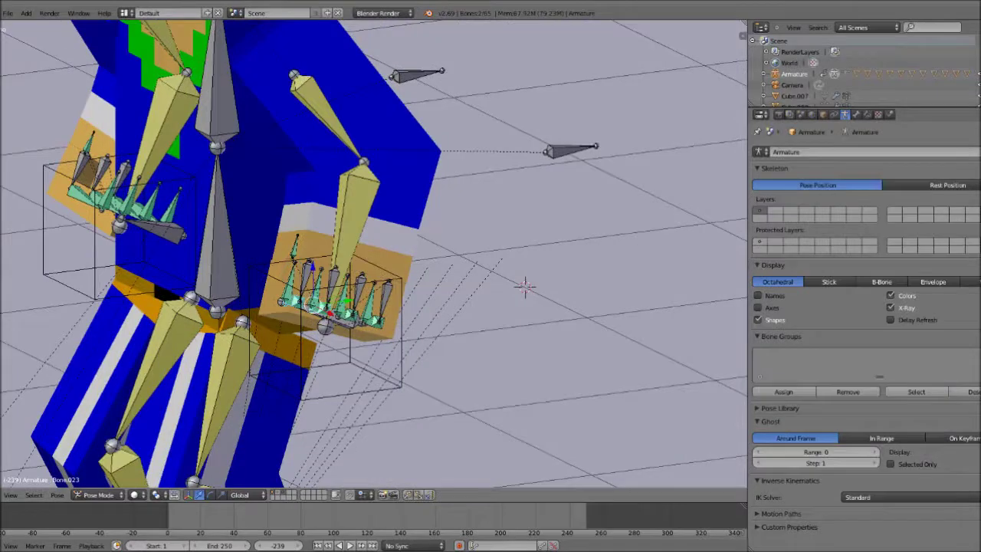
right_click(350, 312, "shift")
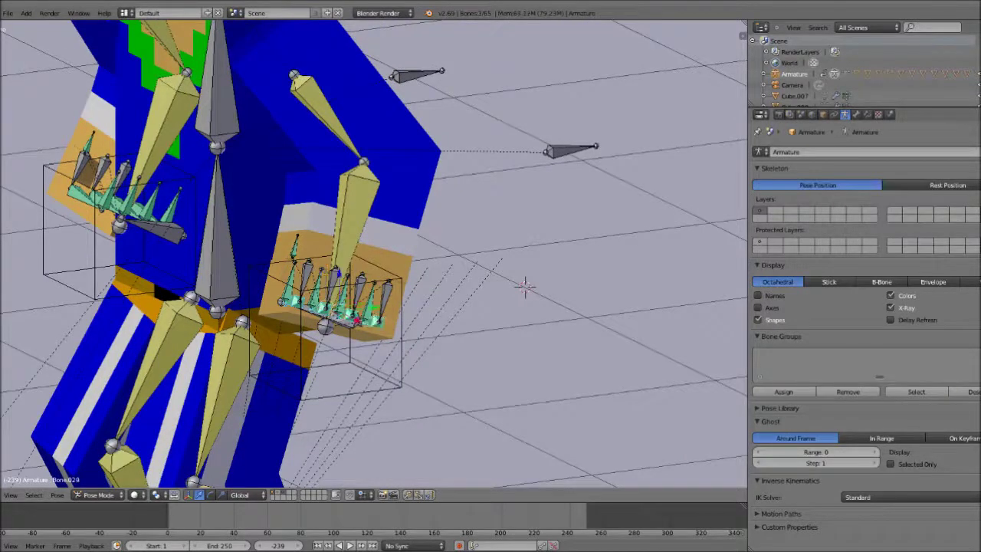
key("r")
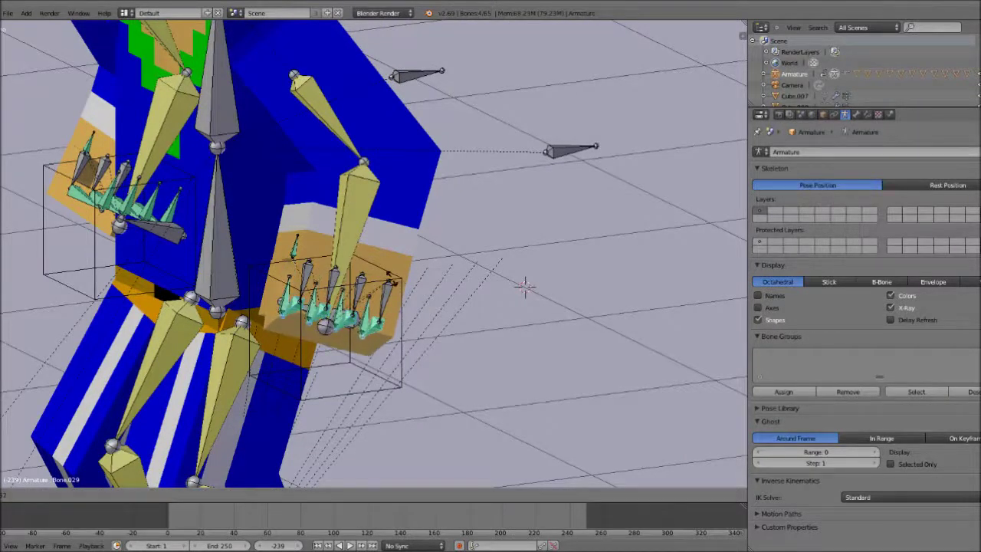
left_click(391, 278)
- Select three finger bones of the left hand and rotate them to swing those fingers further downward
right_click(287, 304, "shift")
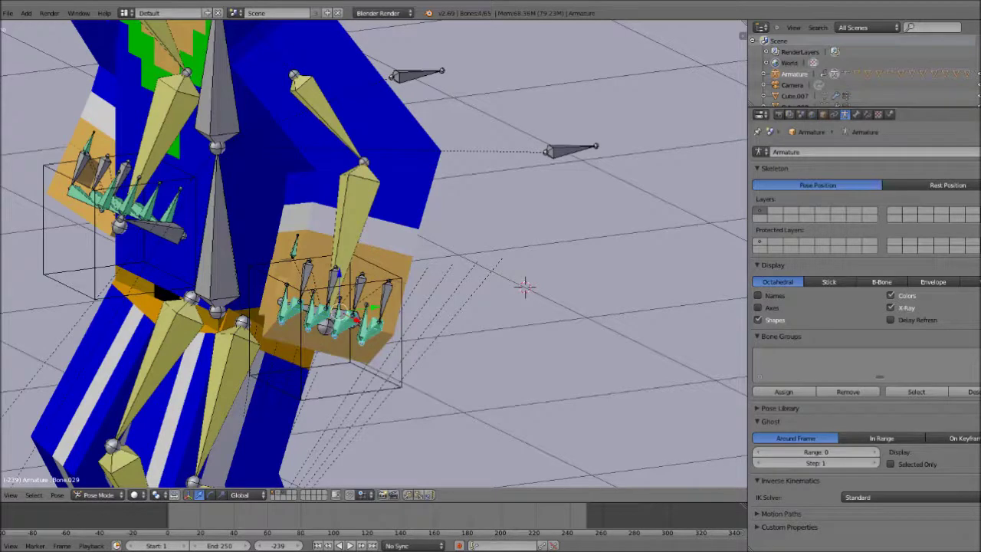
right_click(290, 310, "shift")
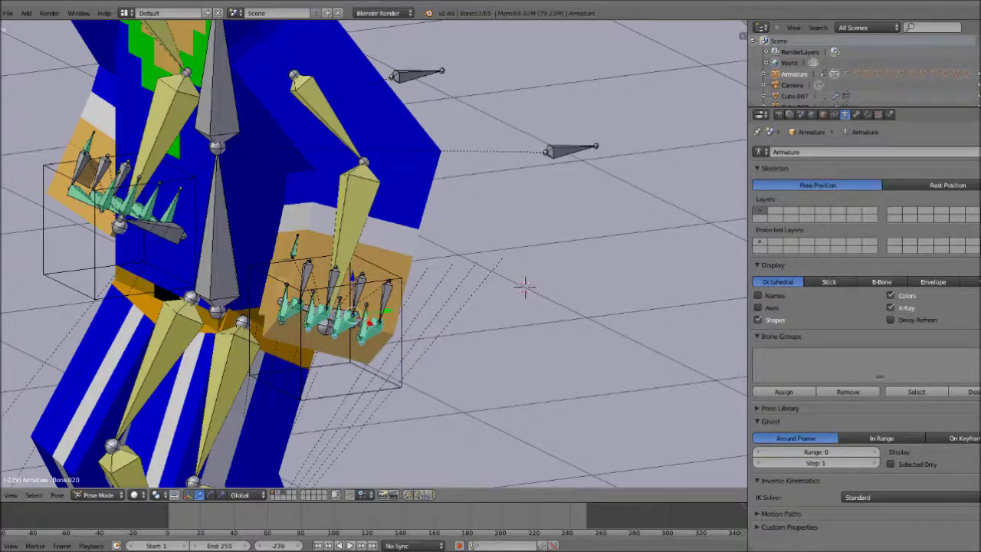
key("r")
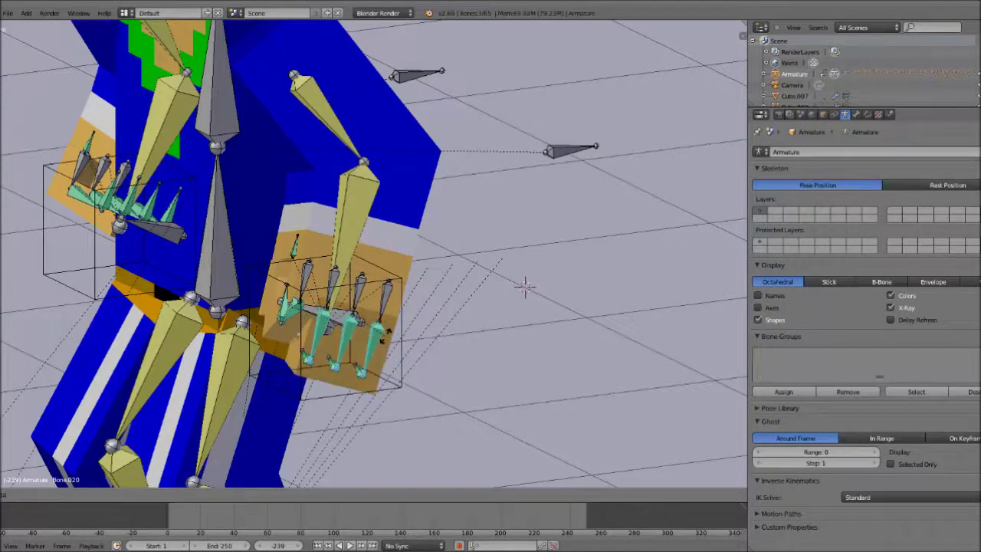
left_click(381, 341)
- Reselect finger bones on the left hand, excluding the arm bone, and rotate them to stagger the fingers
right_click(337, 308)
right_click(355, 326)
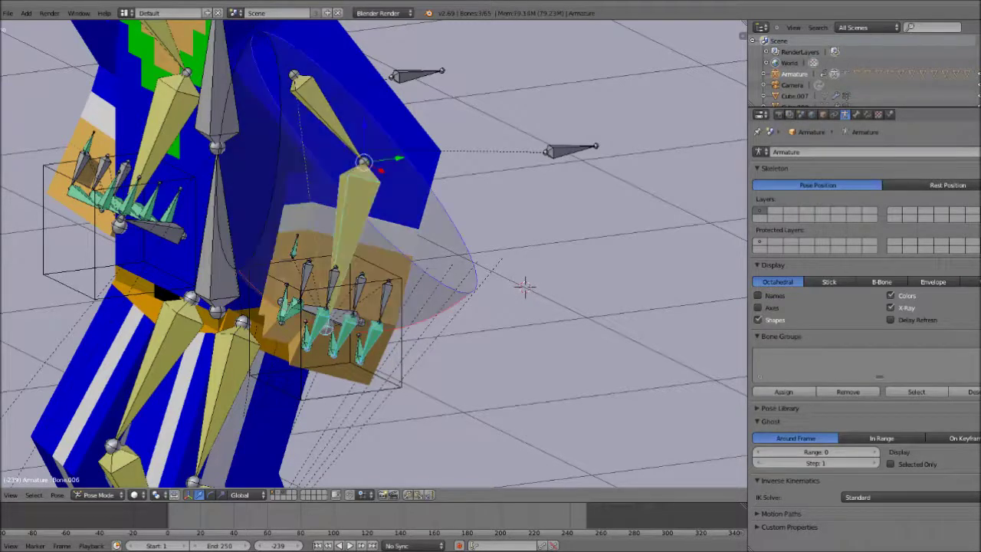
right_click(337, 308, "shift")
right_click(351, 325, "shift")
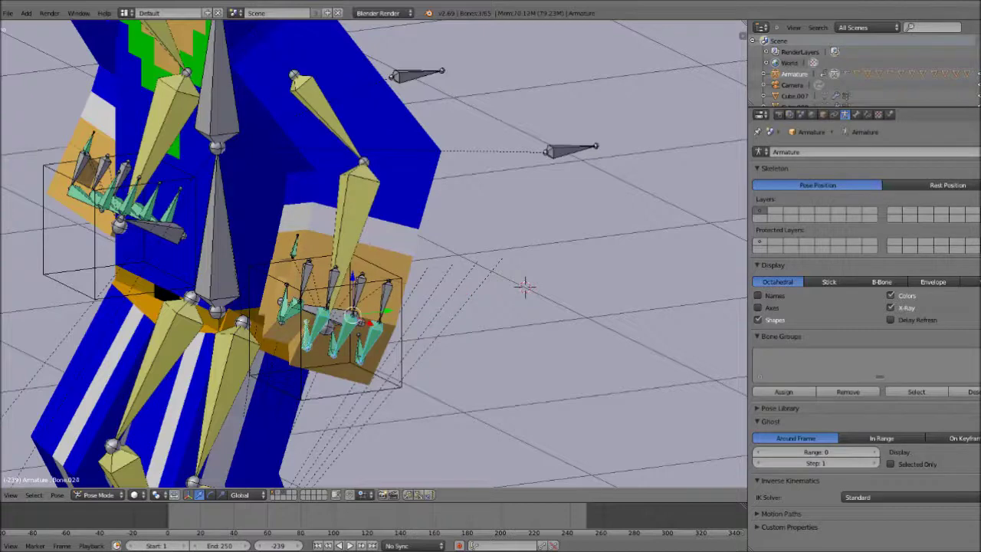
right_click(314, 329, "shift")
right_click(308, 336, "shift")
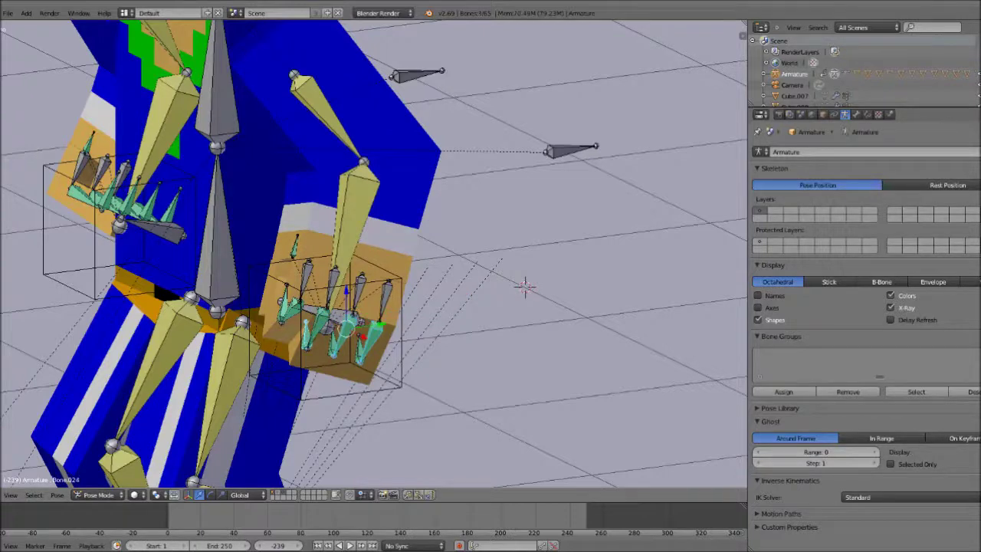
key("r")
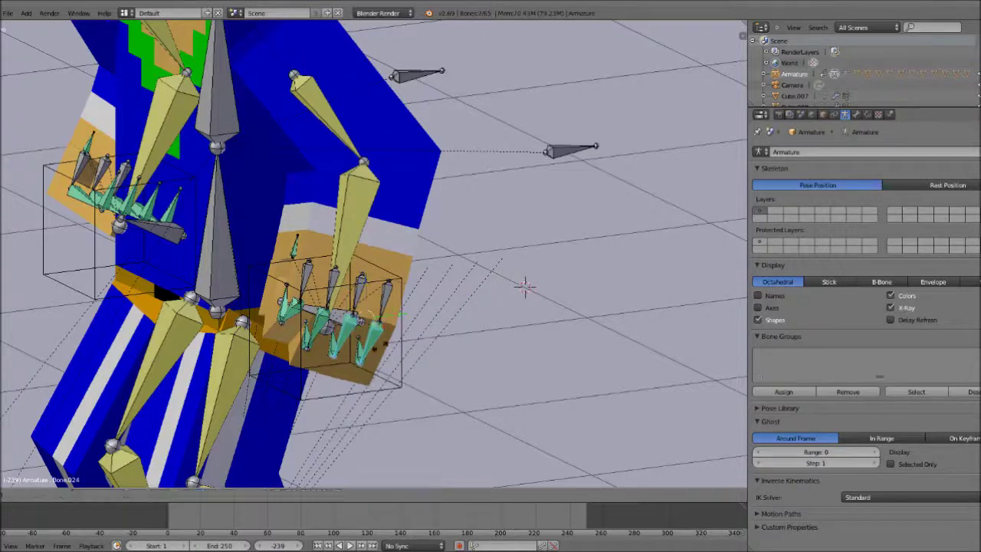
left_click(385, 342)
- Deselect the outermost finger bone of the left hand and rotate the neighbouring finger bone slightly
right_click(378, 339, "shift")
right_click(378, 339, "shift")
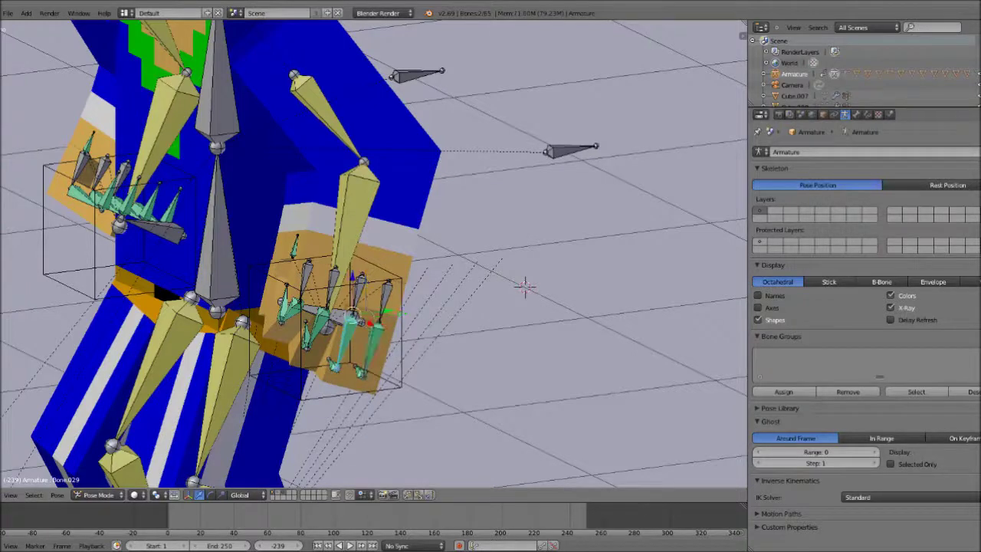
key("r")
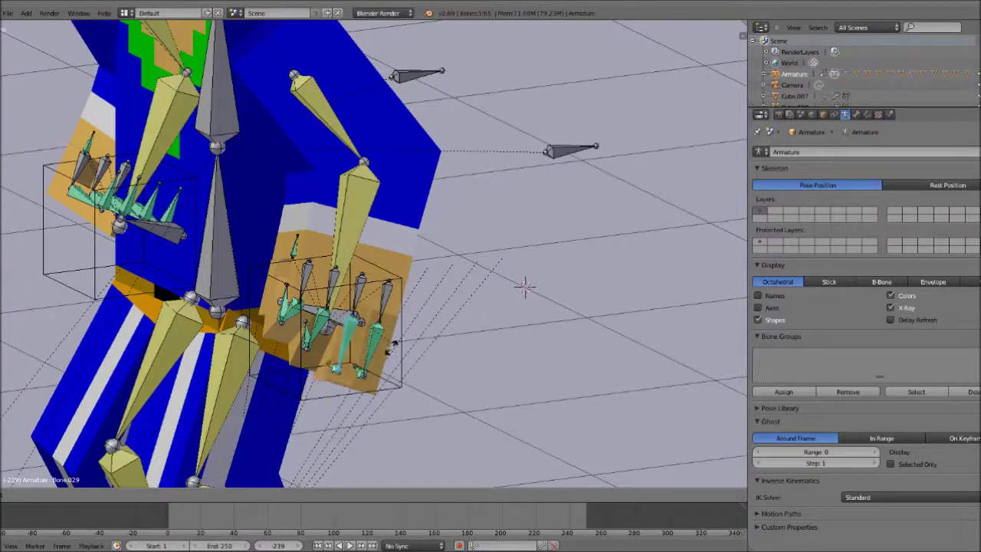
left_click(397, 344)
- Rotate two fingertip bones of the left hand one at a time so that they point further downward
middle_click_drag(397, 343, 512, 270)
right_click(500, 332)
key("r")
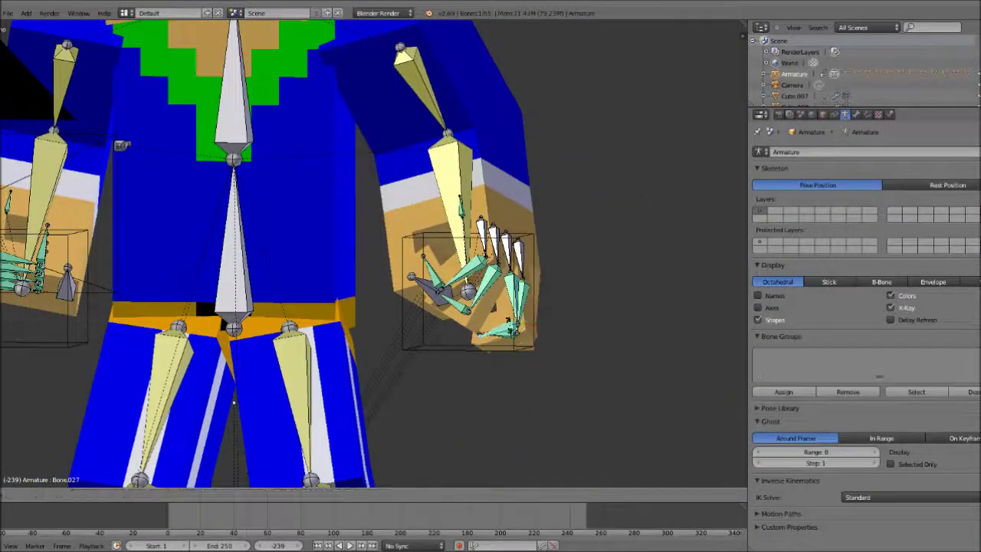
left_click(506, 353)
right_click(455, 304)
key("r")
left_click(455, 320)
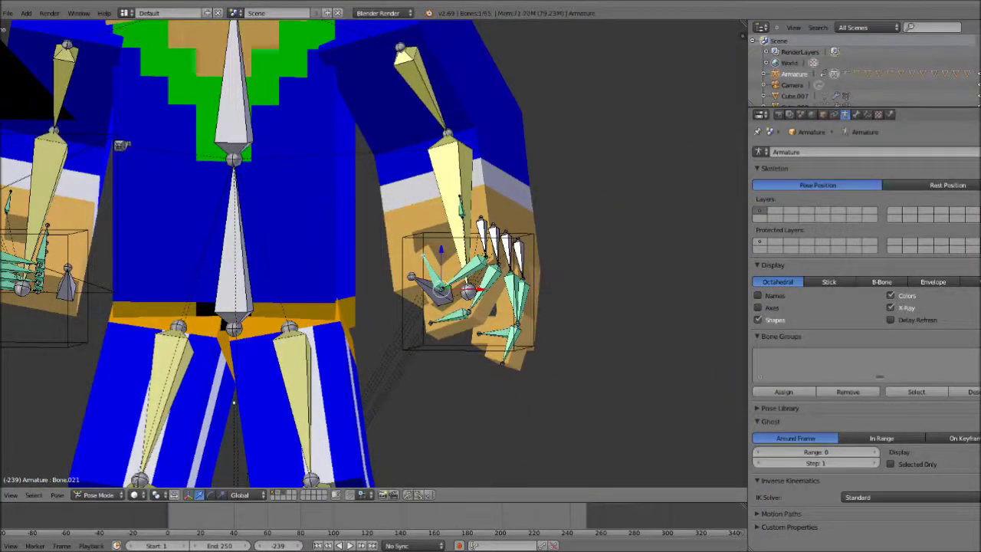
- Rotate the left hand's thumb bone outward and adjust the rotation of another fingertip bone
right_click(431, 273)
key("r")
left_click(420, 287)
right_click(497, 334)
key("r")
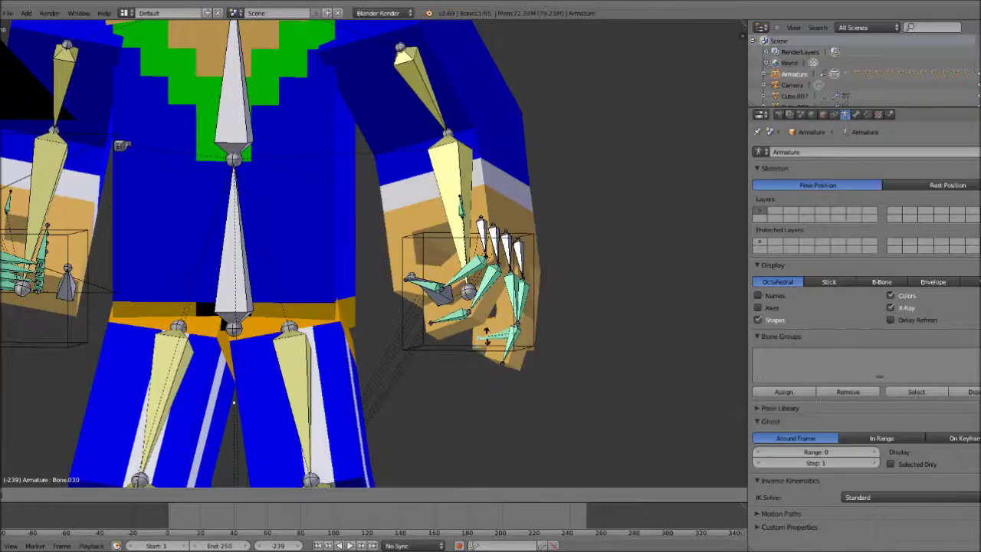
left_click(490, 351)
- Rotate the thumb bone and the adjoining bone at its end to refine the left thumb's pose
middle_click_drag(491, 351, 550, 382)
right_click(495, 295)
key("r")
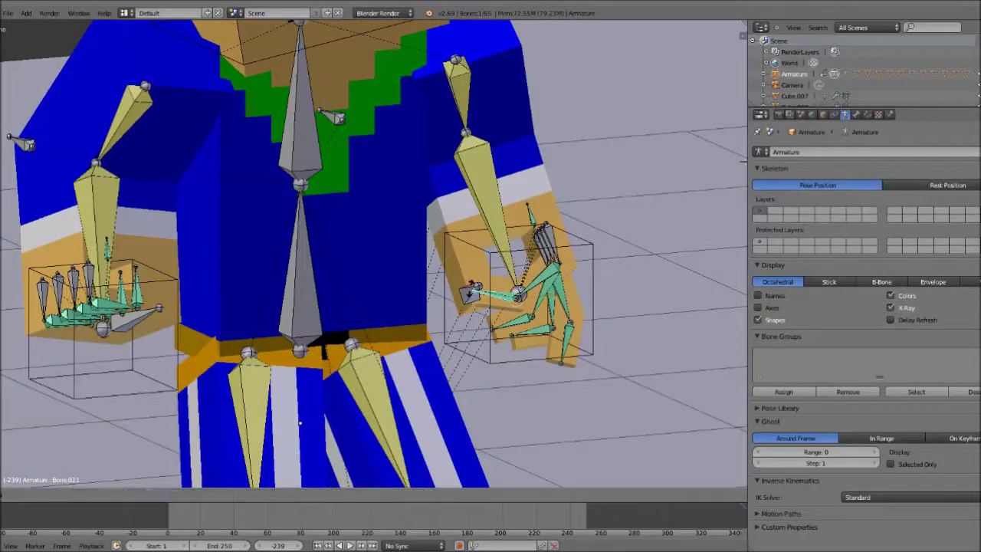
left_click(466, 289)
right_click(466, 292)
key("r")
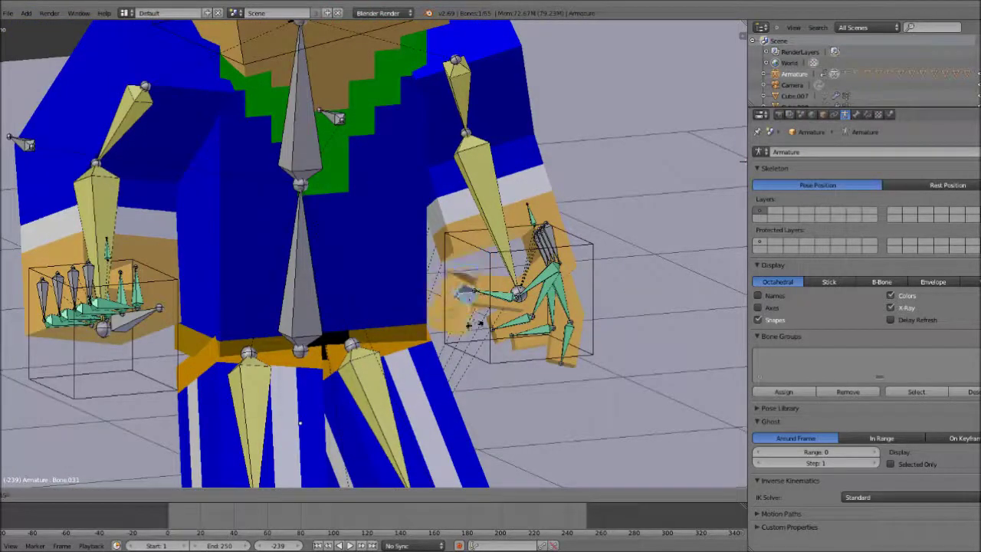
left_click(460, 327)
- Try moving the Eyes control bone in the row of facial controls beside the head
scroll(460, 327, "down", 1)
scroll(514, 217, "down", 5)
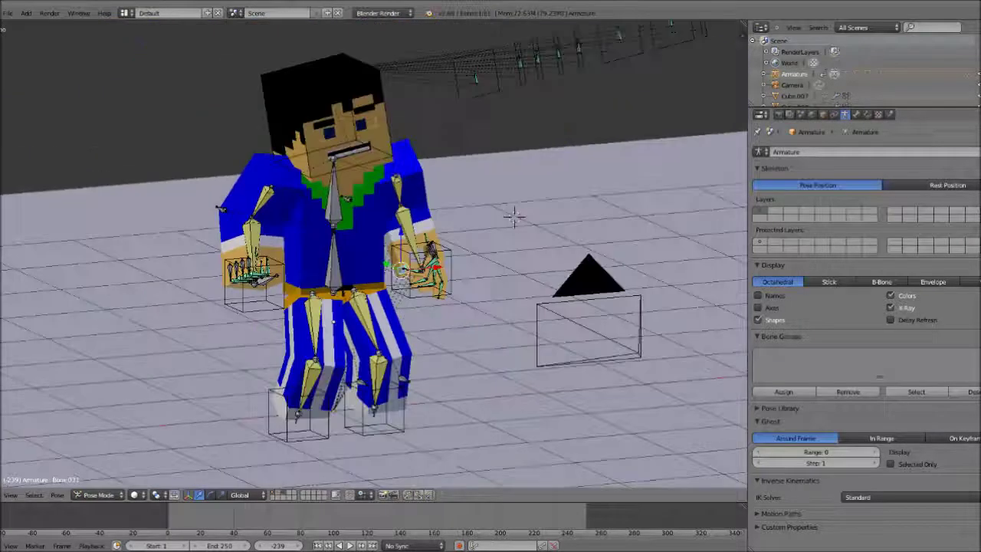
middle_click_drag(514, 217, 667, 222)
middle_click_drag(460, 222, 667, 234)
scroll(374, 261, "up", 3)
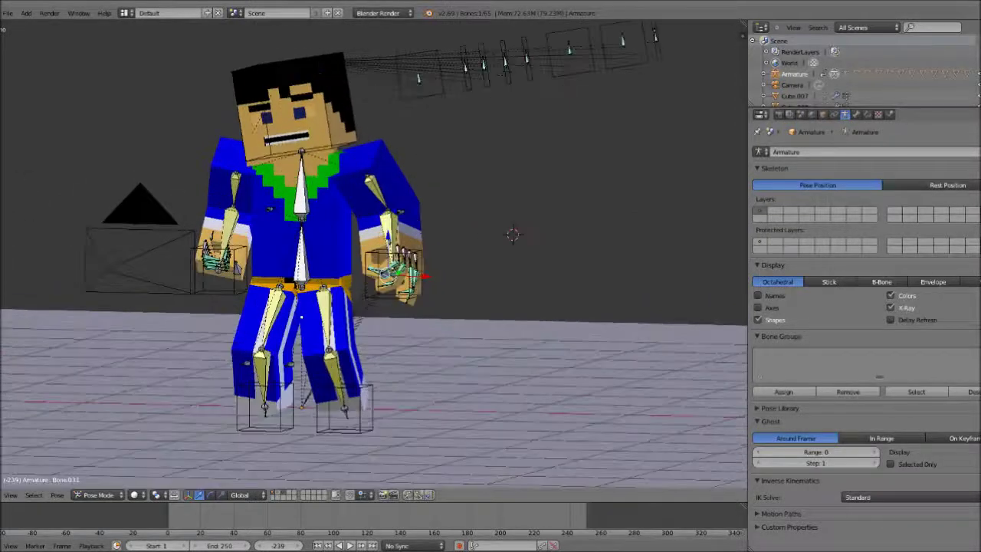
middle_click_drag(516, 138, 498, 176, "shift")
right_click(497, 176)
key("g")
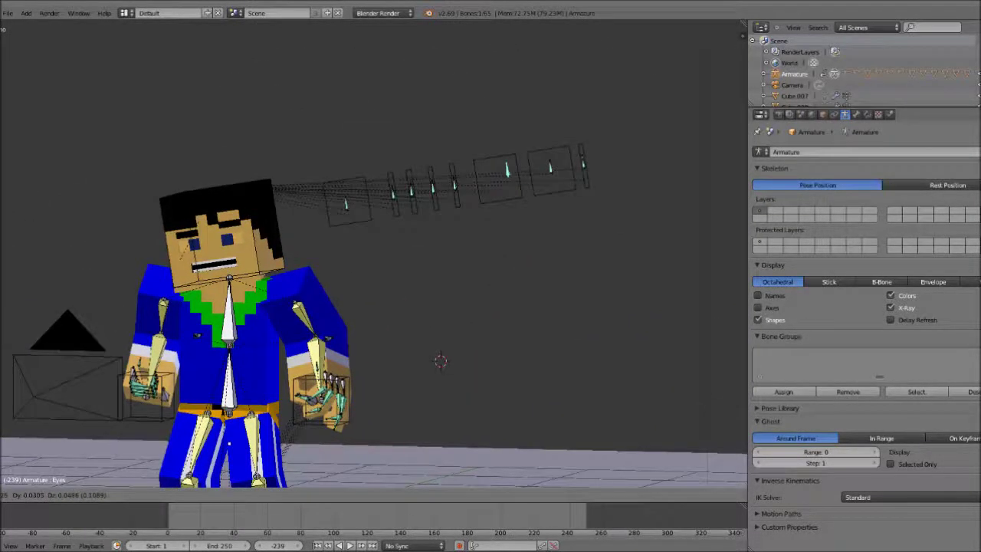
right_click(509, 169)
- Try moving three other facial control bones in the row beside the head, one at a time
right_click(551, 170)
key("g")
right_click(574, 153)
right_click(584, 164)
key("g")
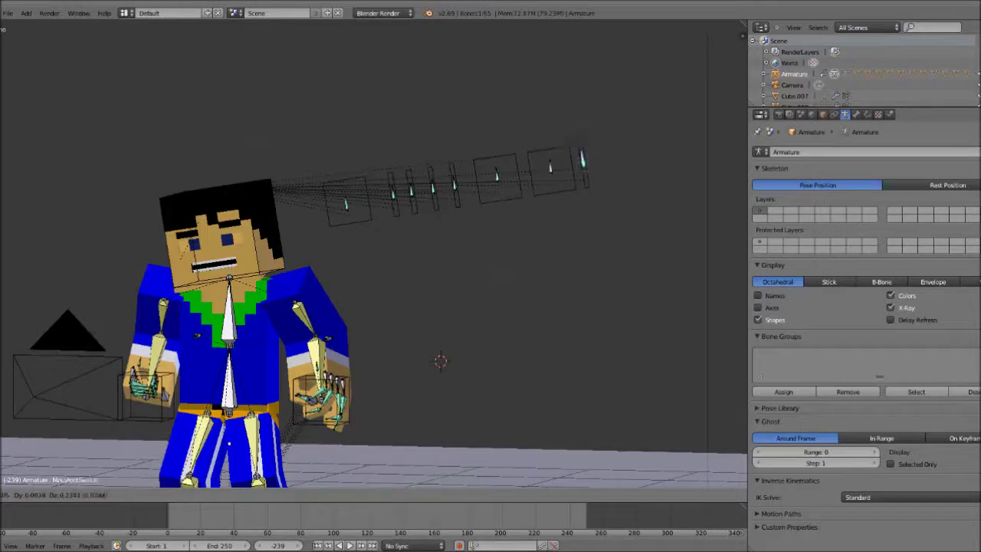
right_click(581, 146)
right_click(455, 187)
key("g")
right_click(452, 173)
- Select the character's head mesh from the overlapping face objects and start moving it
right_click(249, 230)
right_click(236, 232)
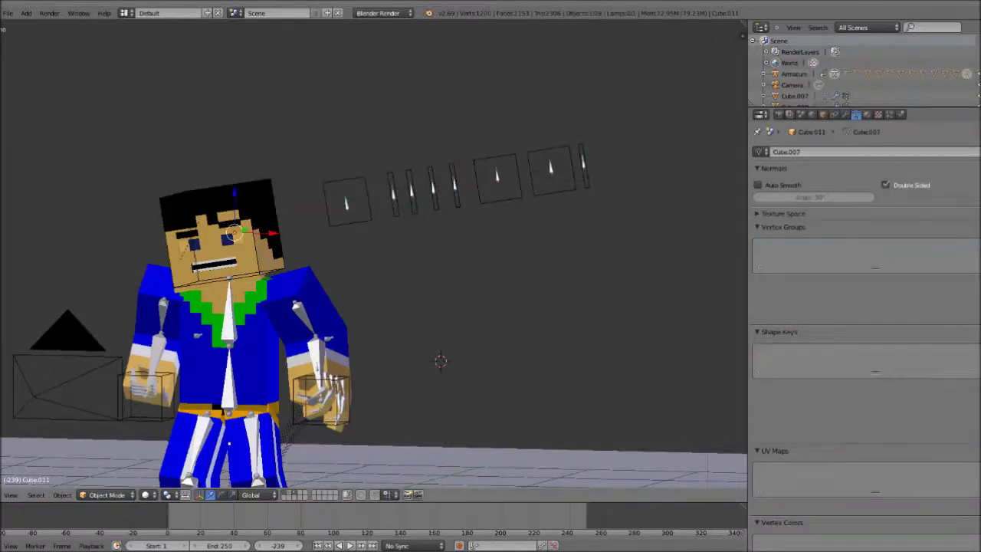
right_click(236, 233)
right_click(235, 232)
right_click(235, 233)
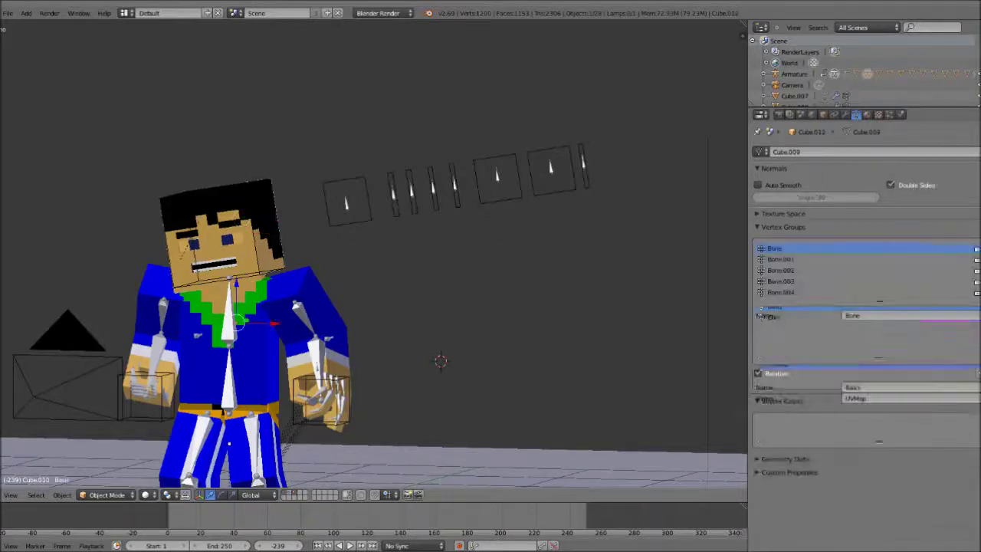
scroll(375, 261, "up", 1)
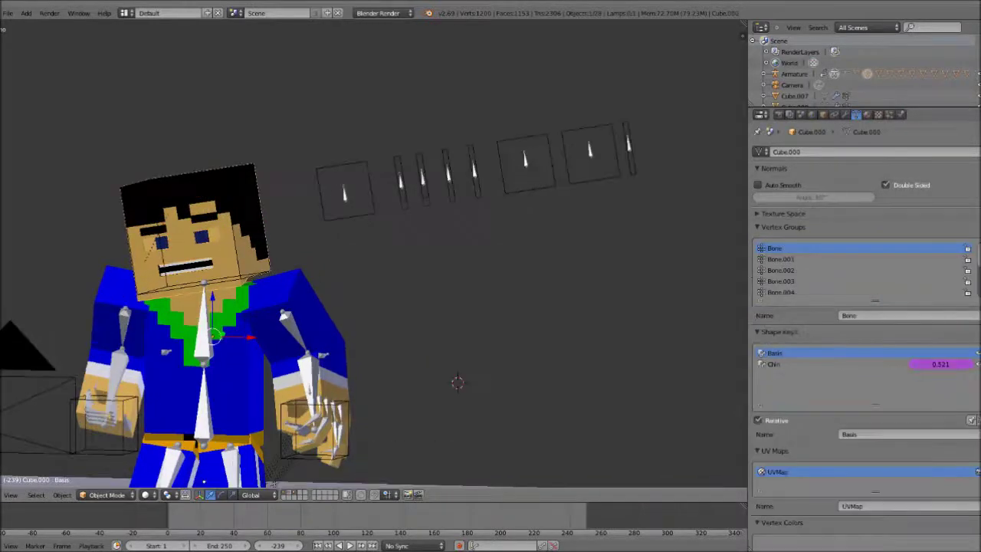
scroll(374, 254, "up", 5)
middle_click_drag(153, 230, 724, 321, "shift")
key("g")
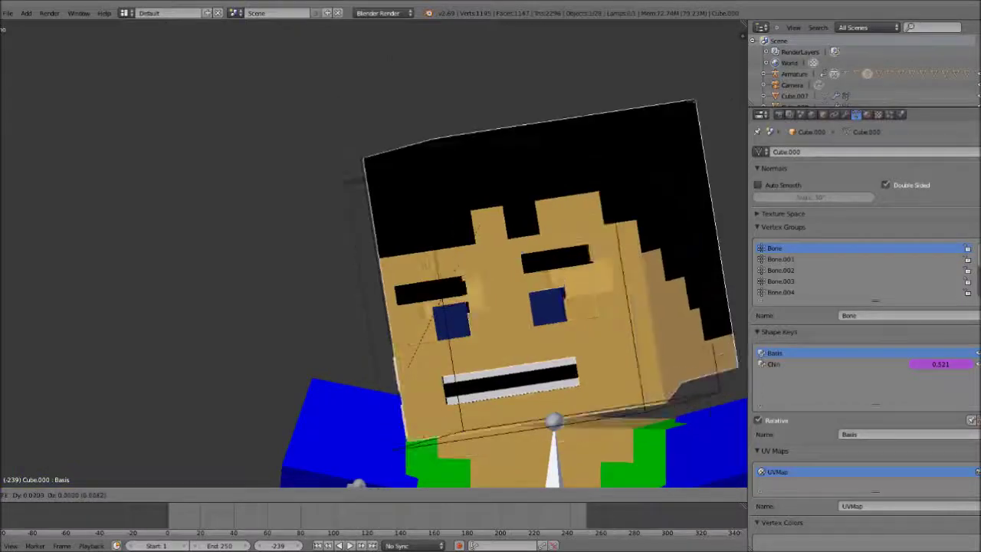